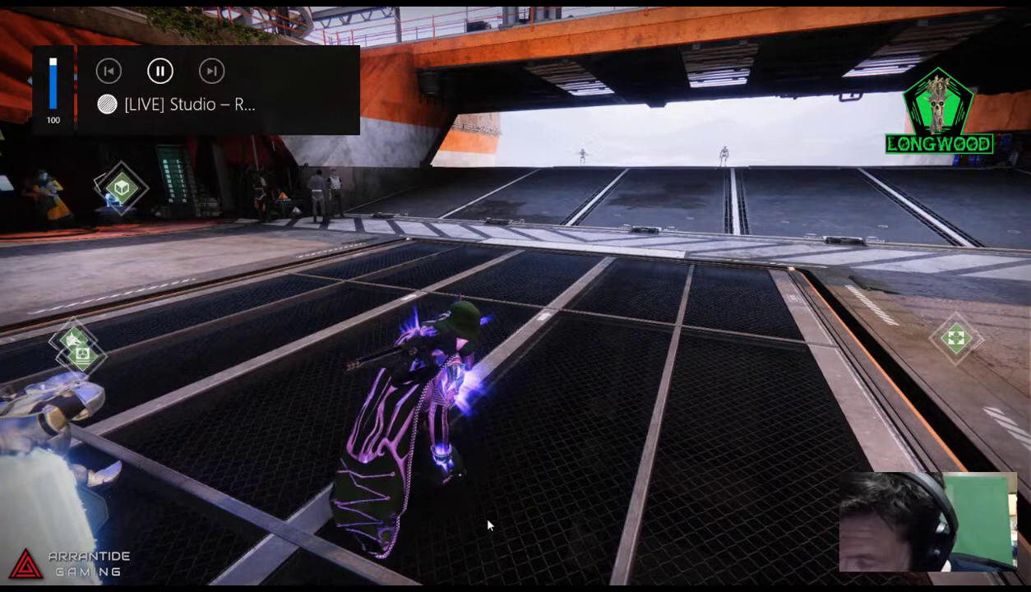
# Step: Switch from the game to the Chrome window with the live Restream Studio session
pyautogui.hotkey('alt', 'Tab')
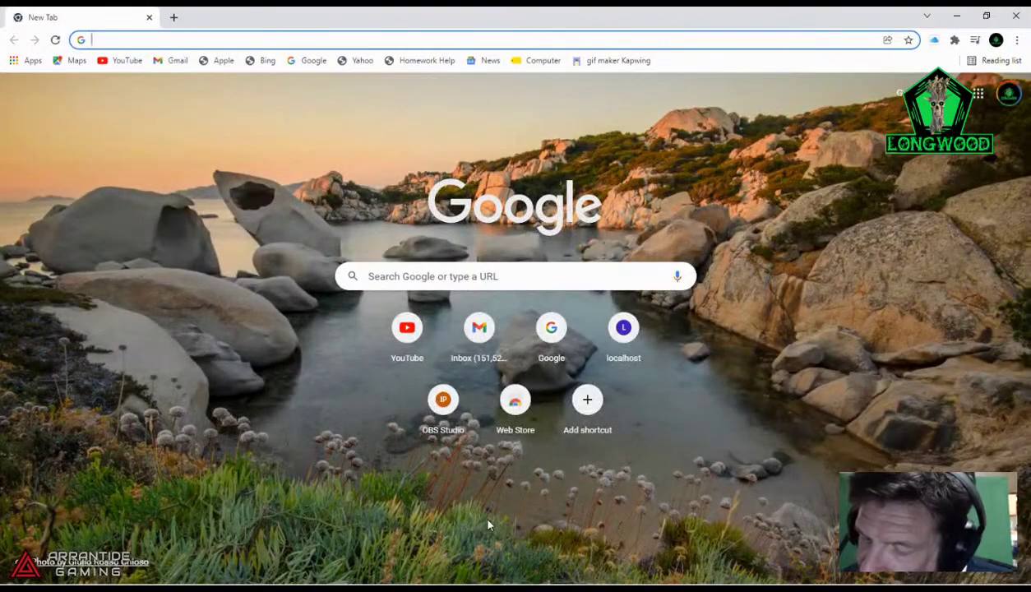
pyautogui.press('F5')
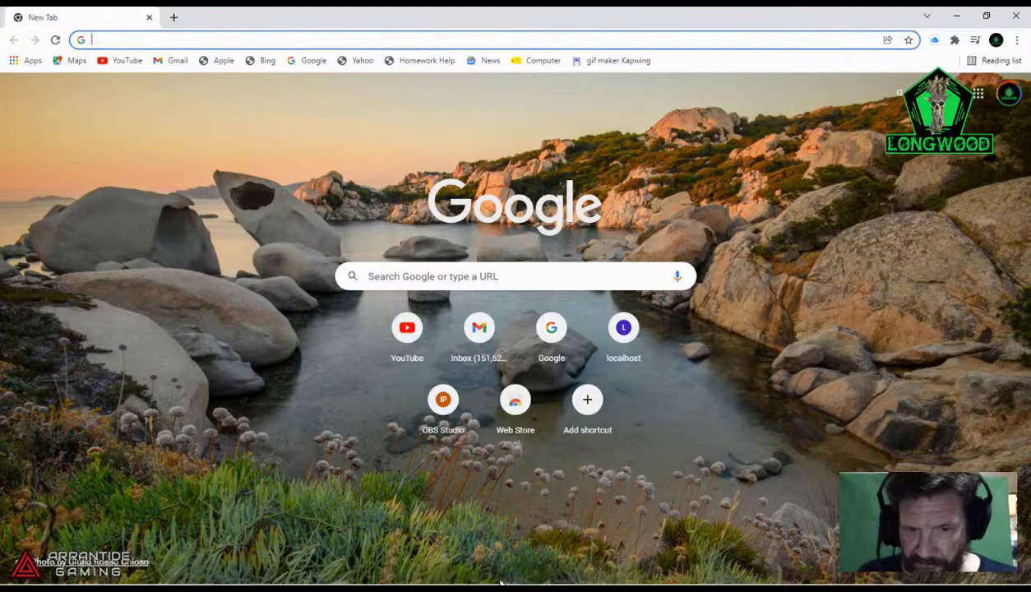
pyautogui.moveTo(512, 582)
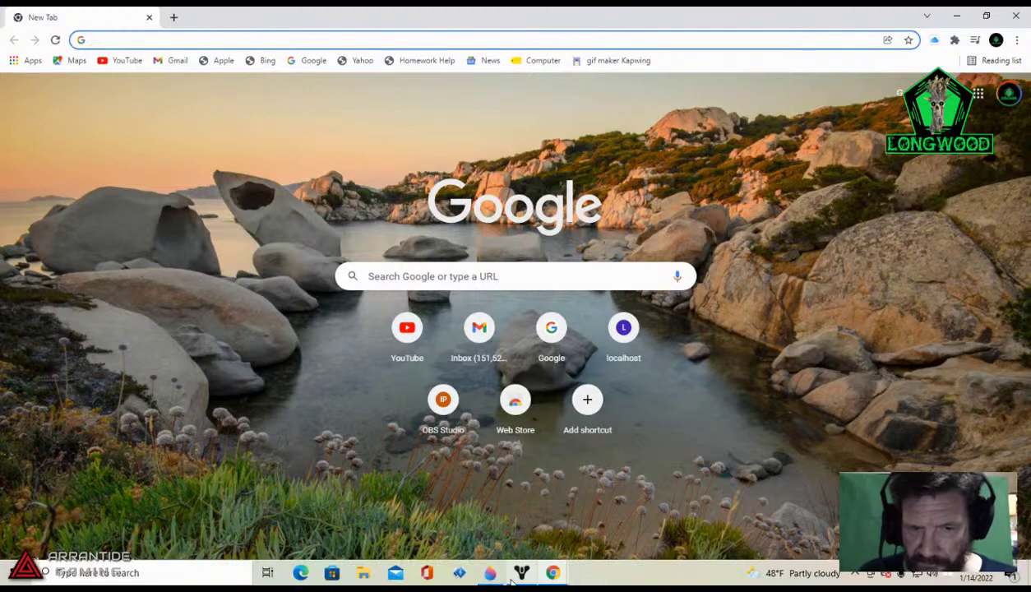
pyautogui.click(556, 576)
pyautogui.moveTo(553, 577)
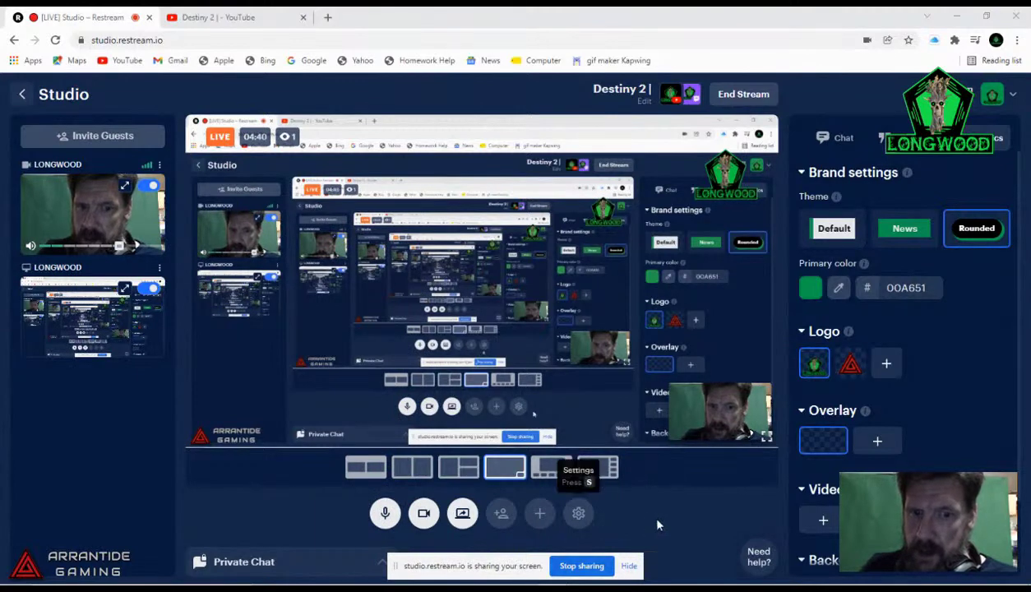
# Step: Open the studio's audio settings, reveal the advanced options and review the available audio output devices
pyautogui.click(578, 514)
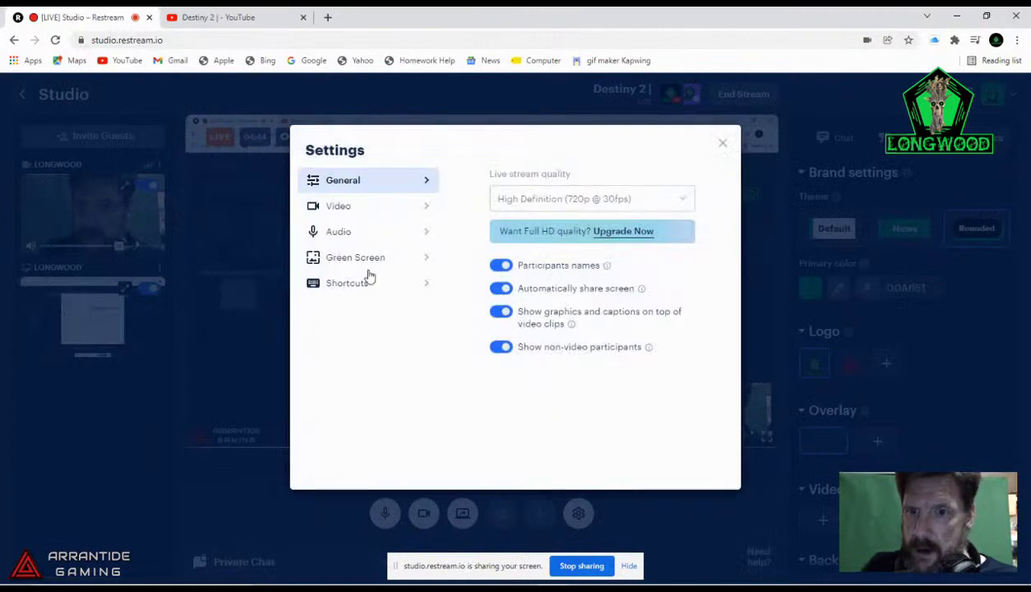
pyautogui.click(345, 238)
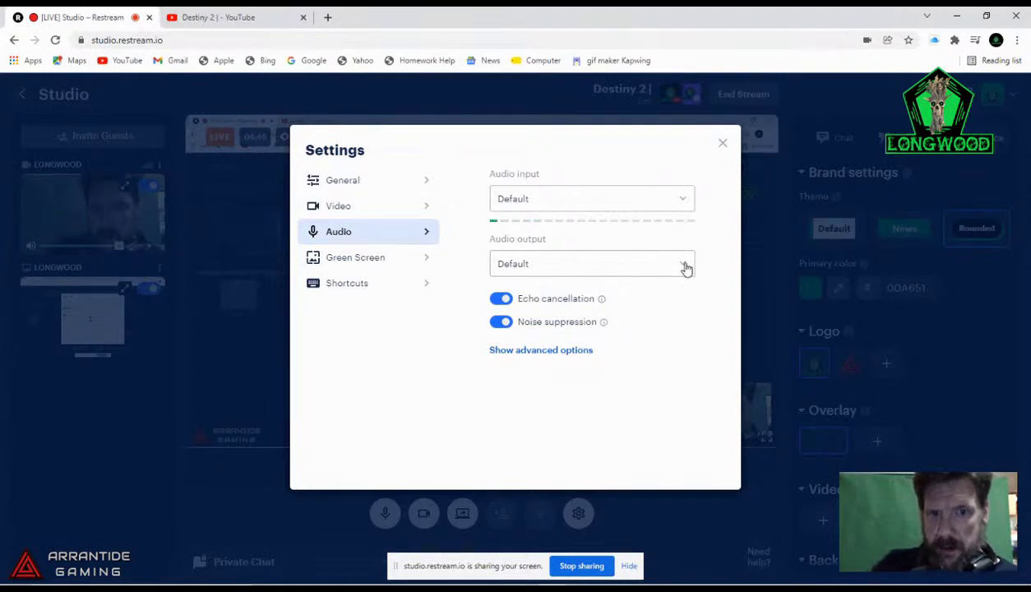
pyautogui.click(583, 351)
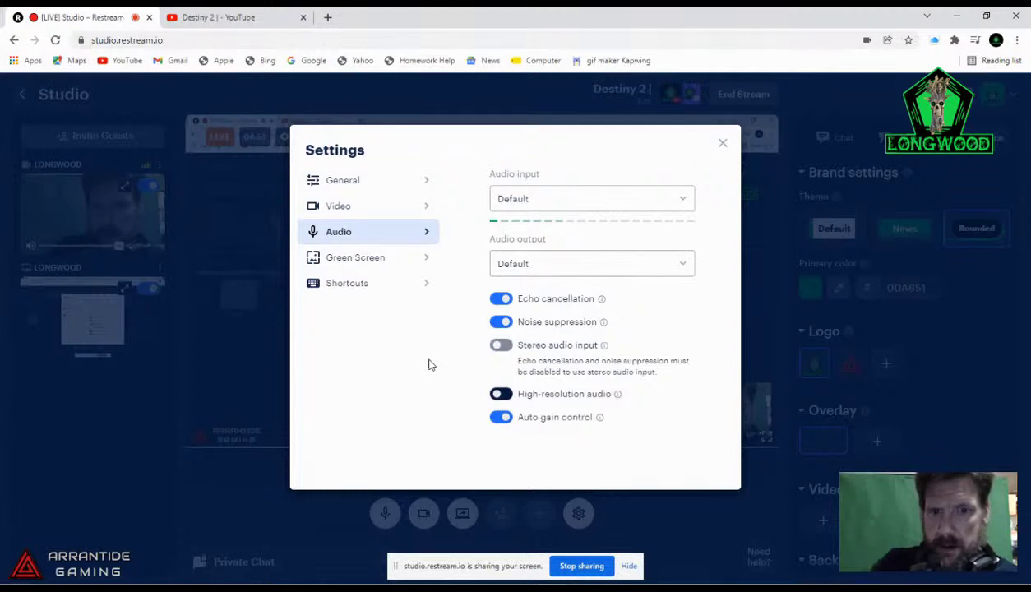
pyautogui.click(677, 270)
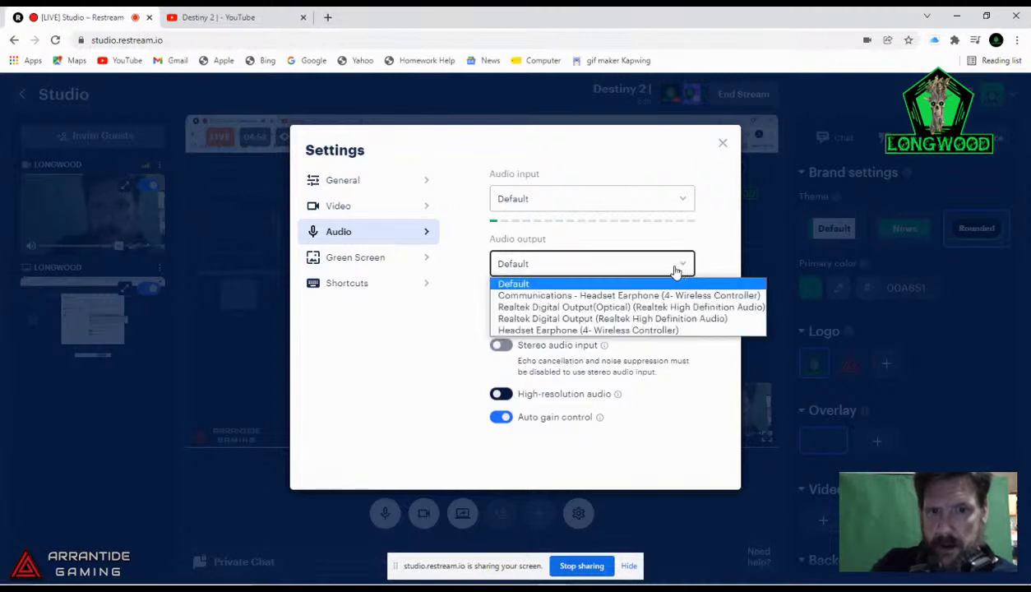
pyautogui.click(641, 272)
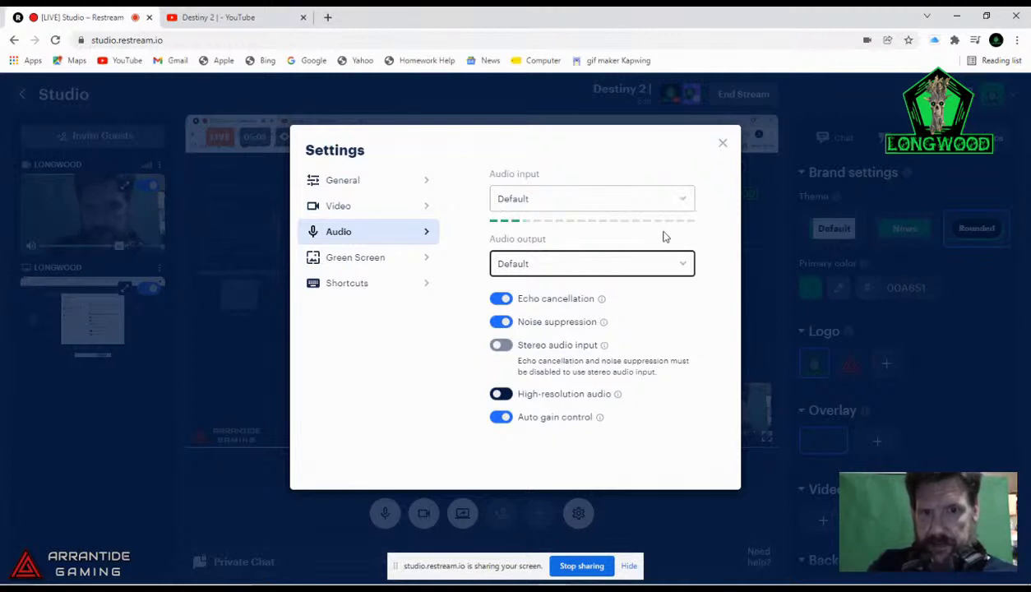
# Step: Set the audio input to Communications - Headset Microphone (4- Wireless Controller)
pyautogui.click(680, 202)
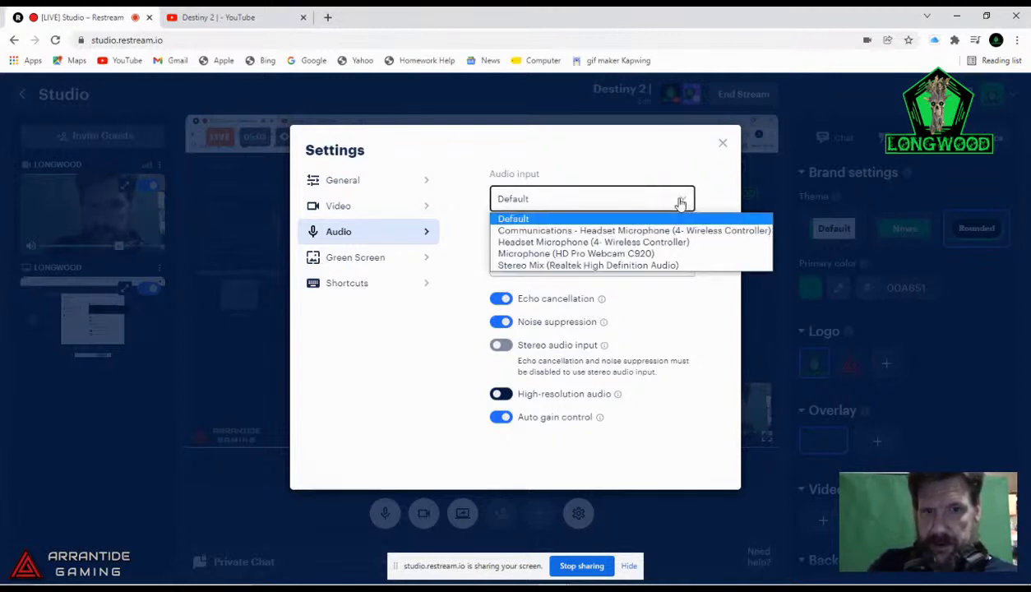
pyautogui.click(680, 245)
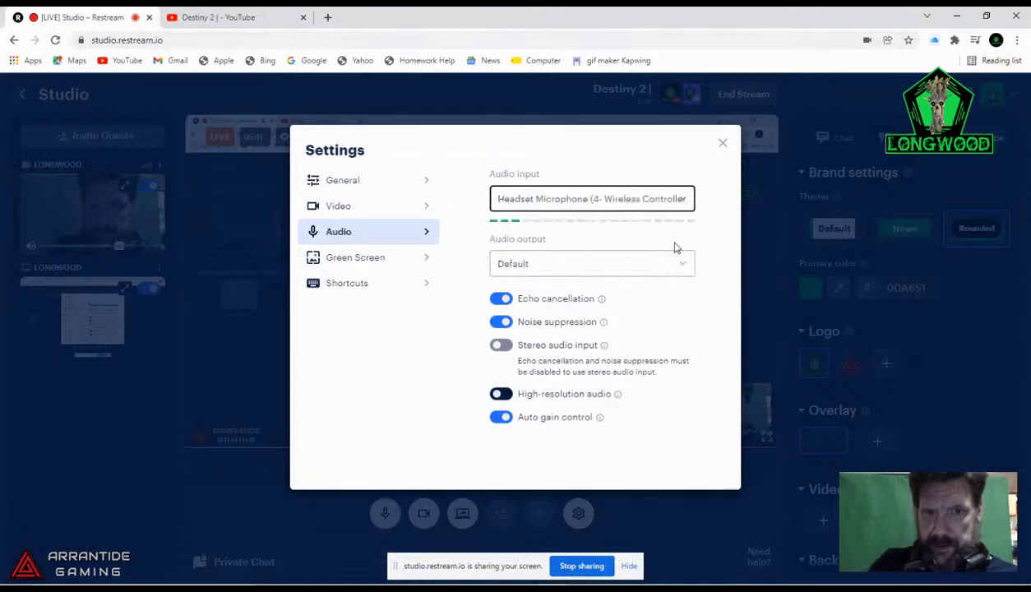
pyautogui.click(681, 204)
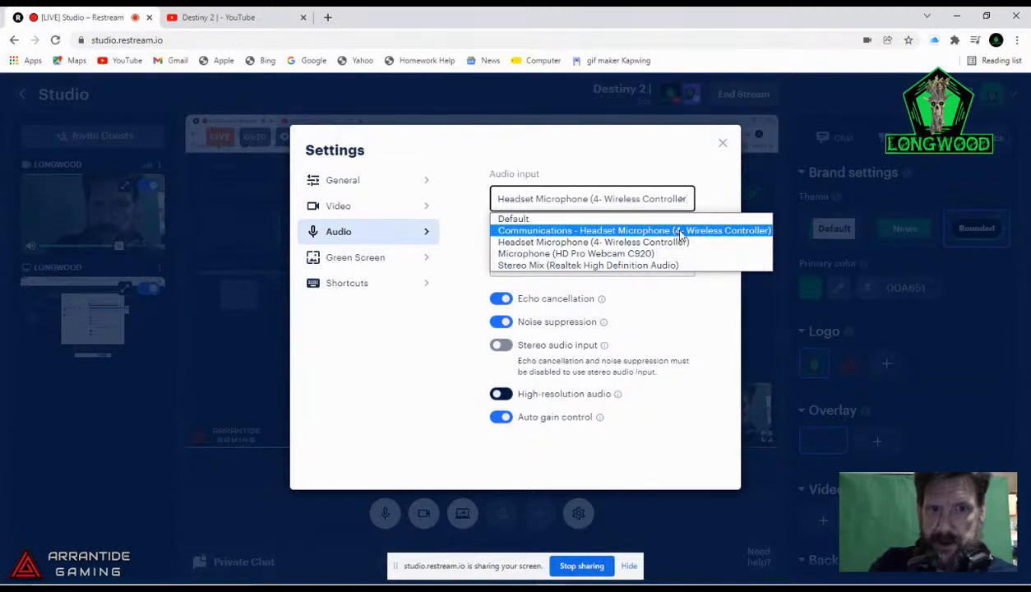
pyautogui.click(663, 155)
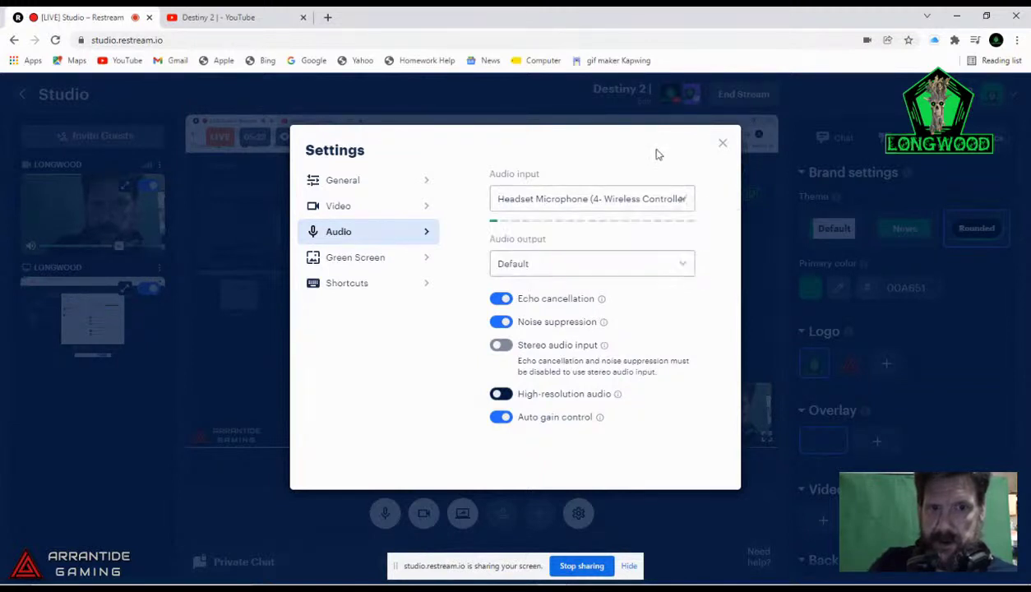
pyautogui.click(663, 194)
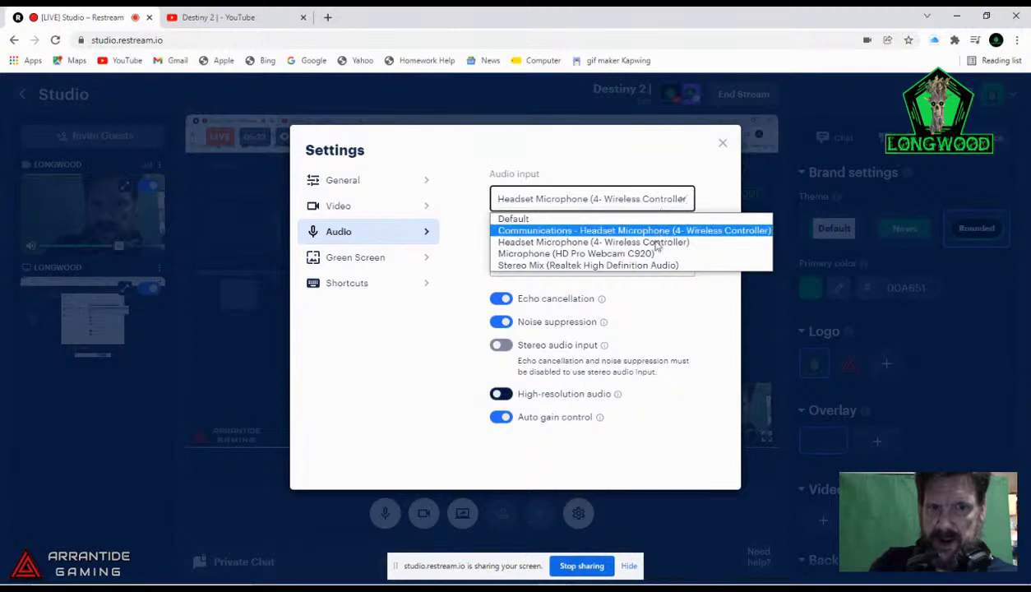
pyautogui.click(652, 230)
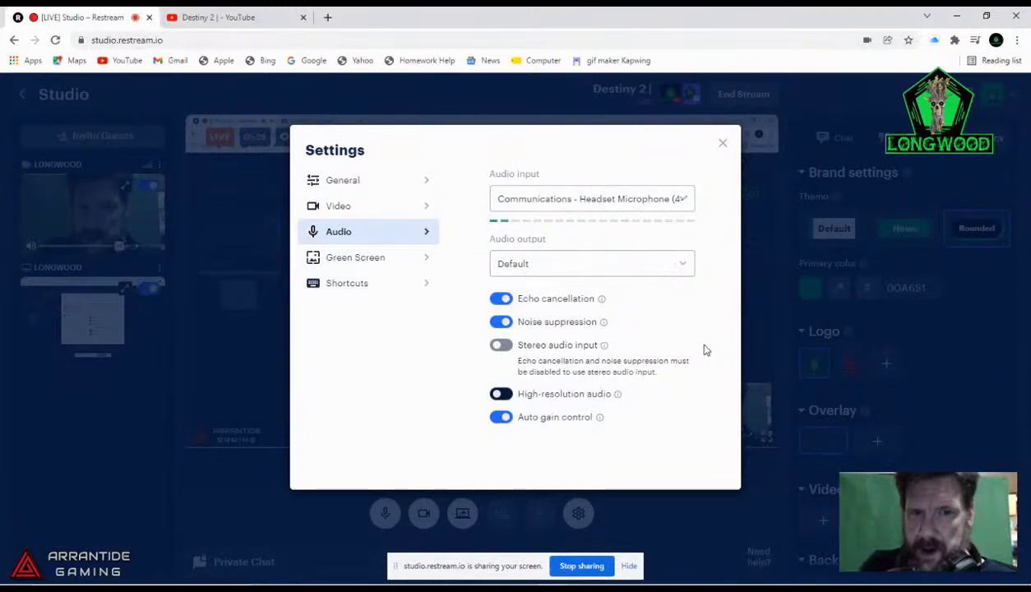
# Step: Check the video and general settings, then turn off echo cancellation, noise suppression and auto gain control for the audio
pyautogui.click(388, 208)
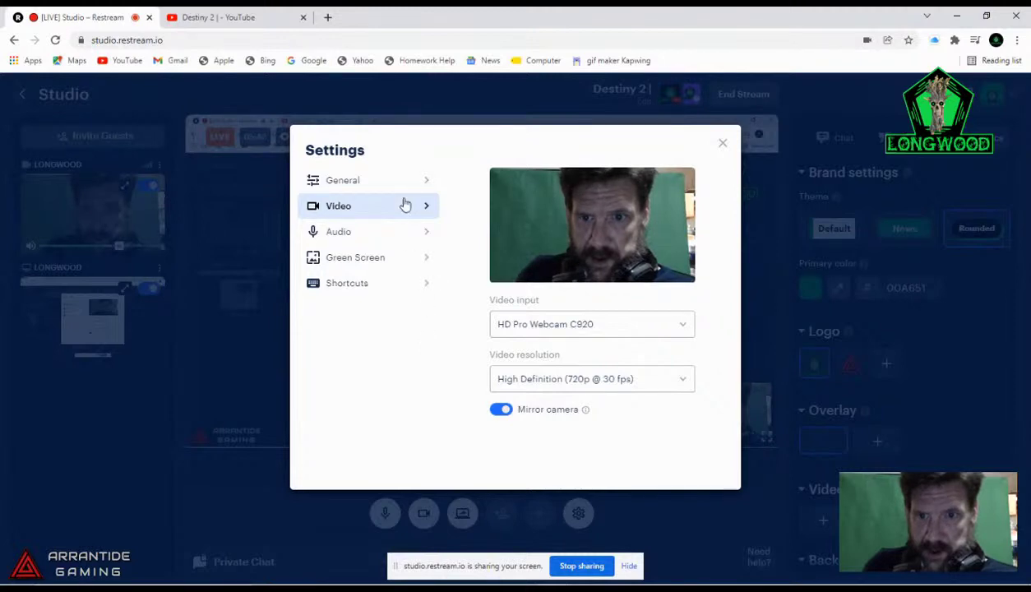
pyautogui.click(425, 183)
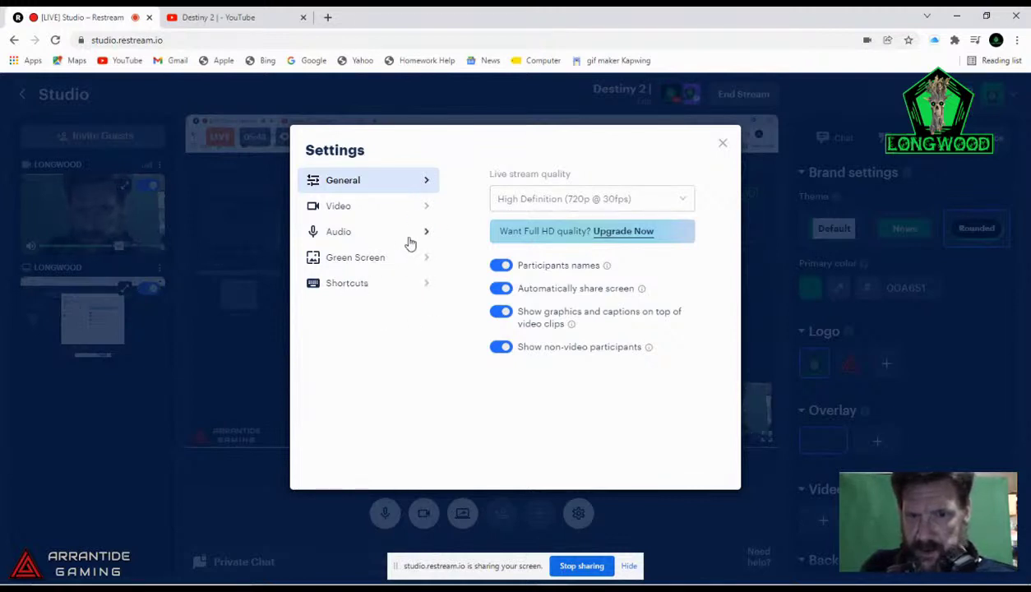
pyautogui.click(426, 212)
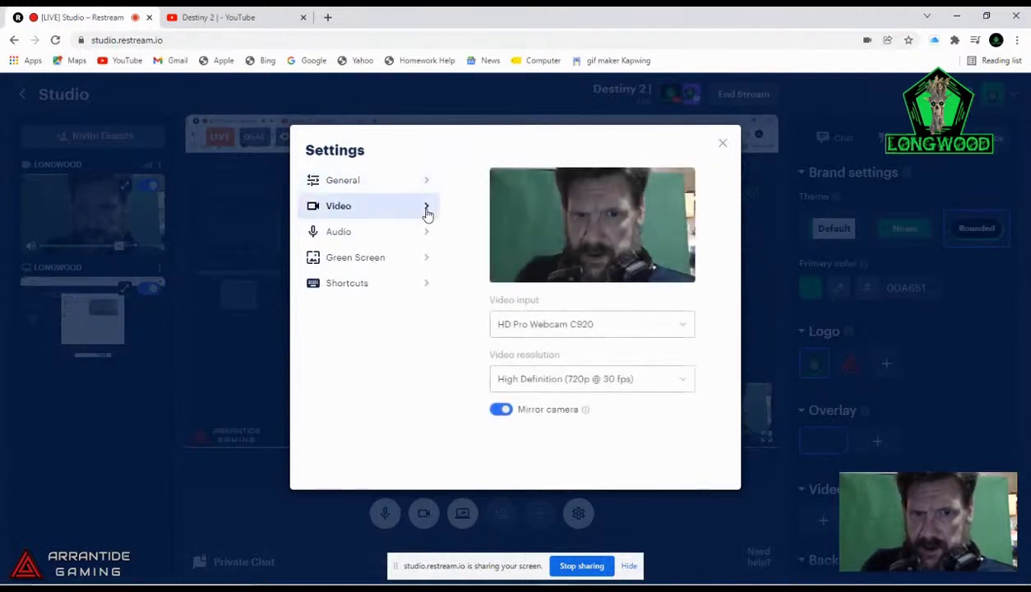
pyautogui.click(421, 238)
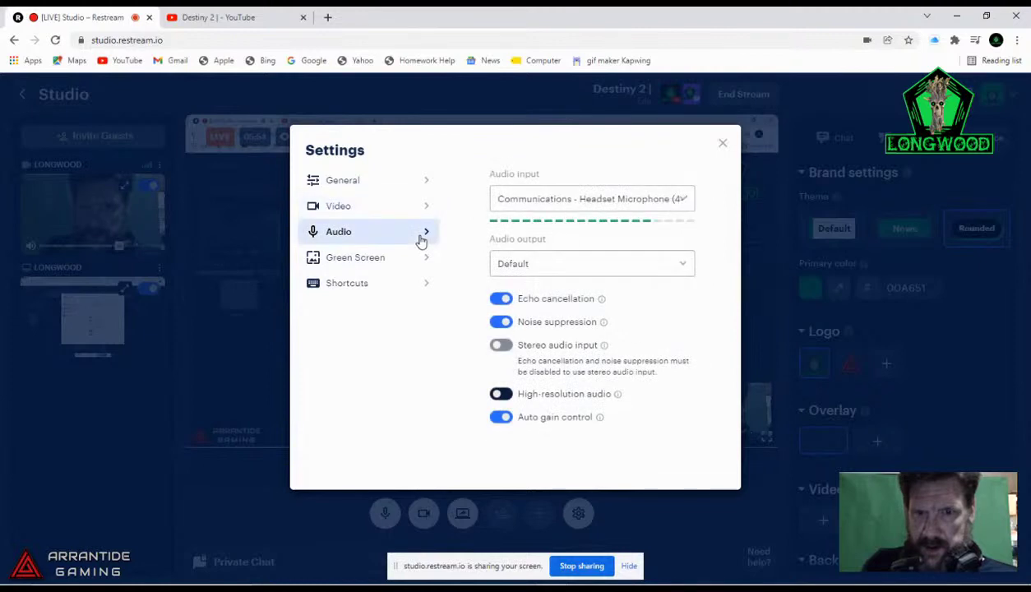
pyautogui.click(504, 301)
pyautogui.click(503, 323)
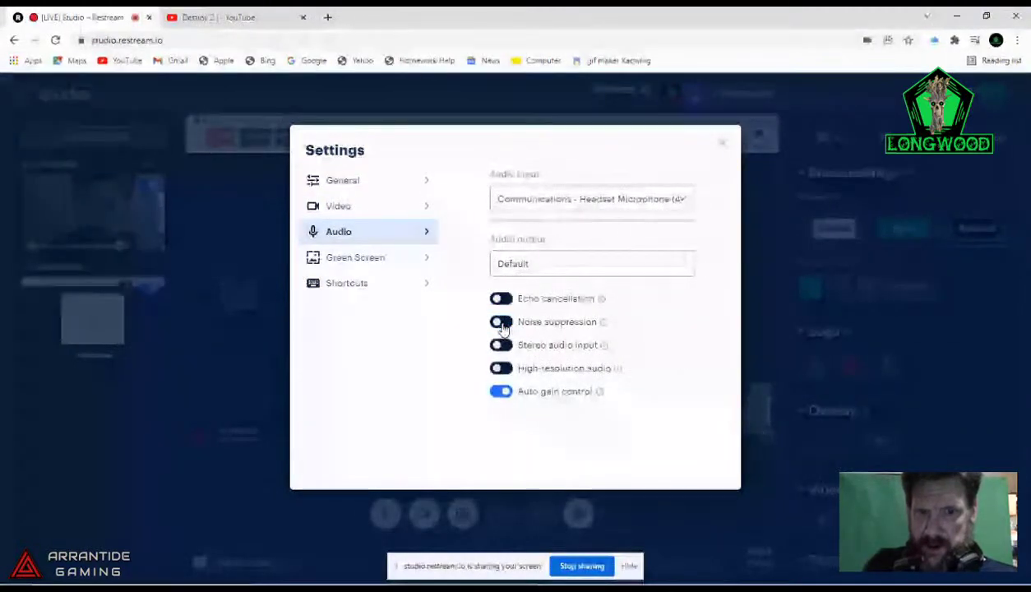
pyautogui.click(504, 395)
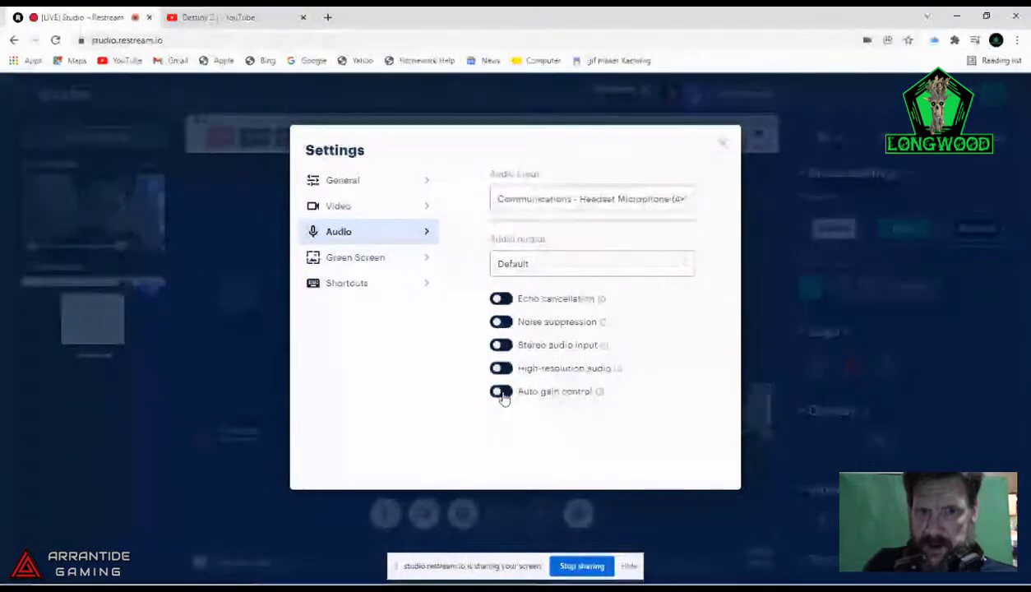
# Step: Keep the Communications headset microphone as audio input and set the audio output to Headset Earphone (4- Wireless Controller)
pyautogui.click(684, 202)
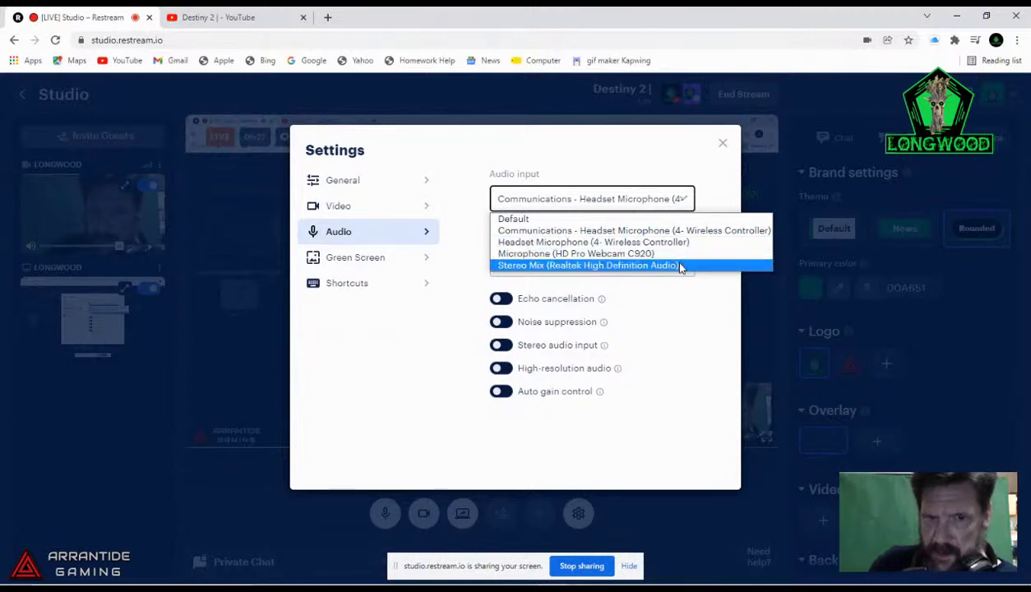
pyautogui.click(649, 231)
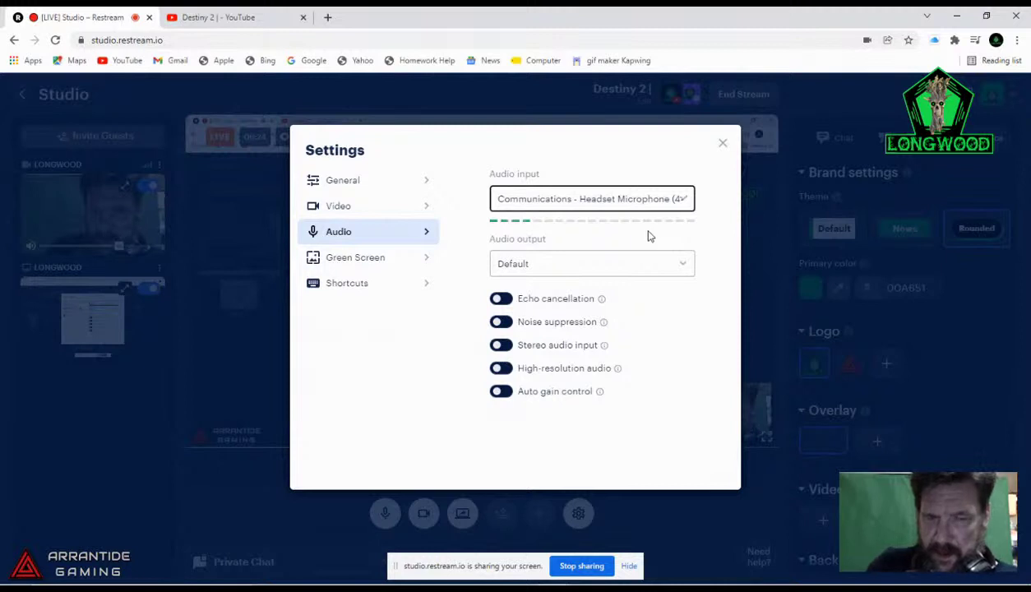
pyautogui.click(675, 270)
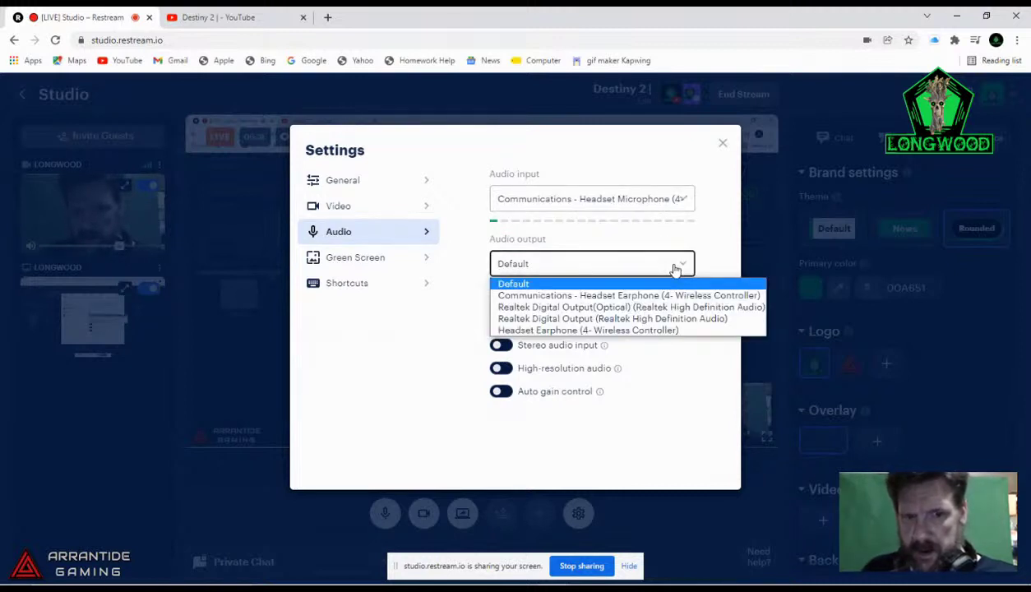
pyautogui.click(664, 330)
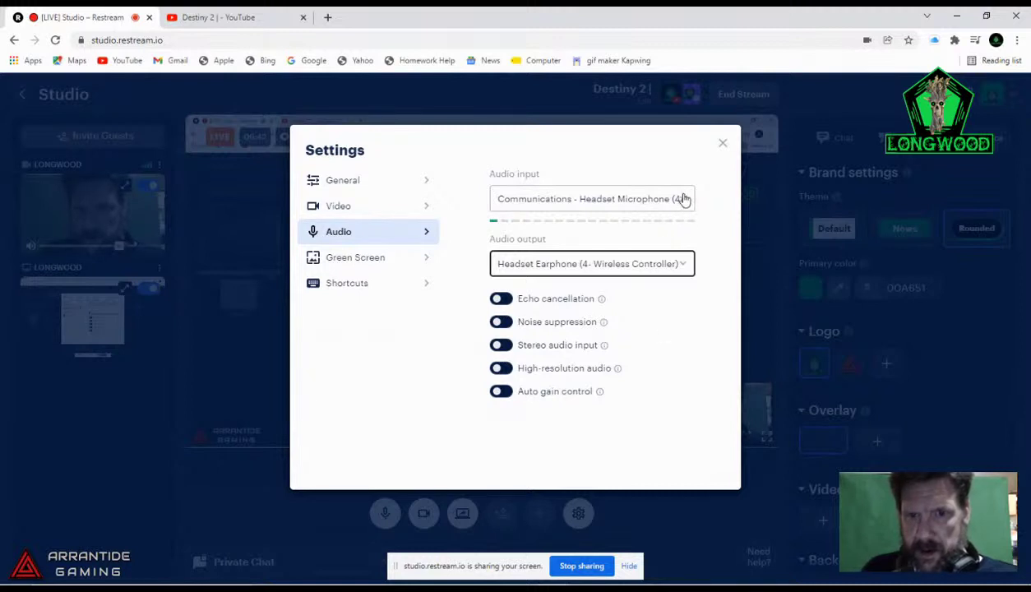
# Step: Look at the green screen options, close the studio settings and switch back to the Destiny 2 game
pyautogui.click(431, 262)
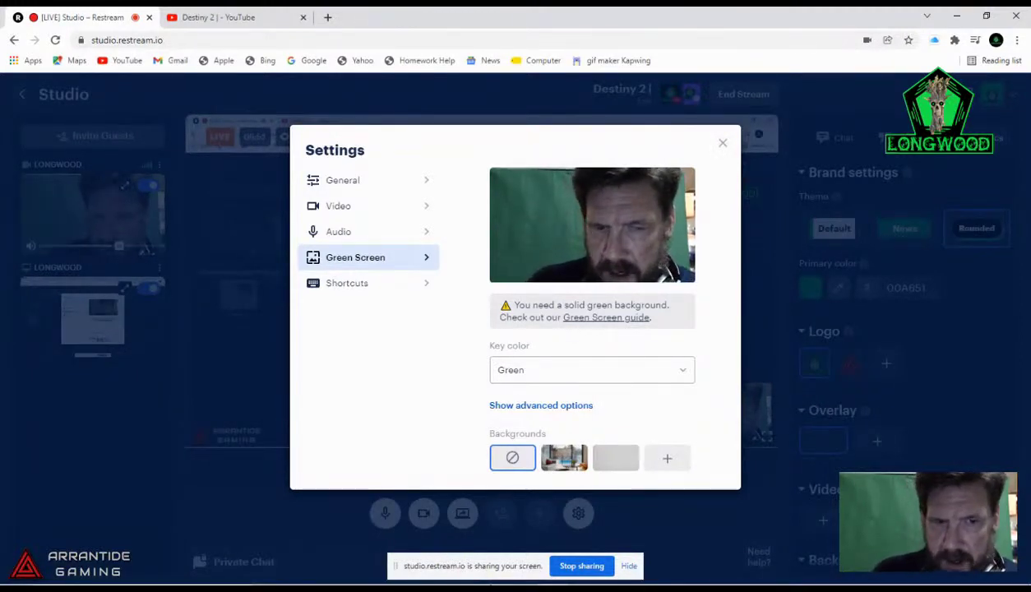
pyautogui.press('super')
pyautogui.press('super')
pyautogui.click(723, 143)
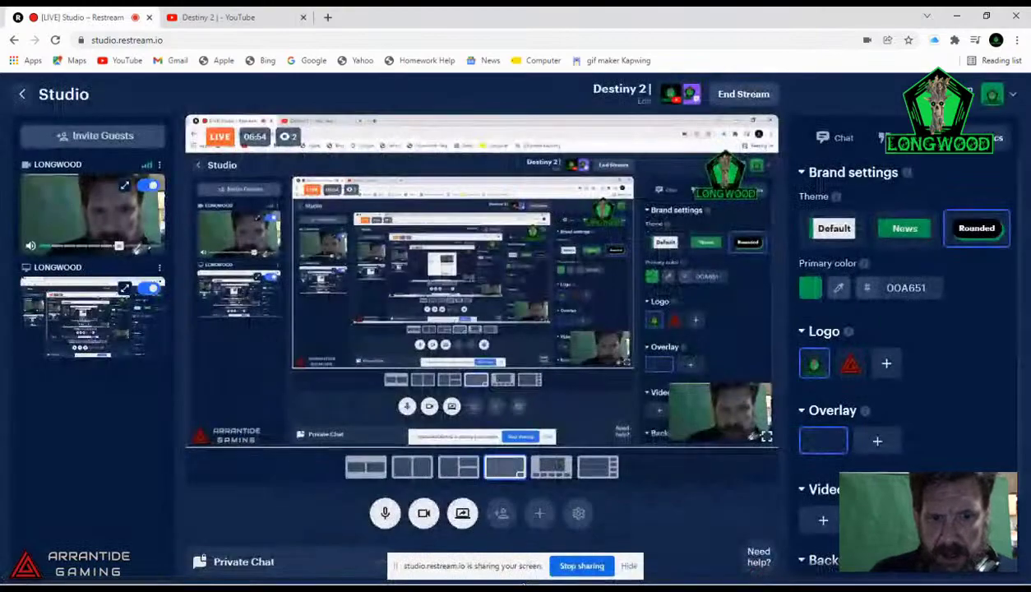
pyautogui.click(523, 574)
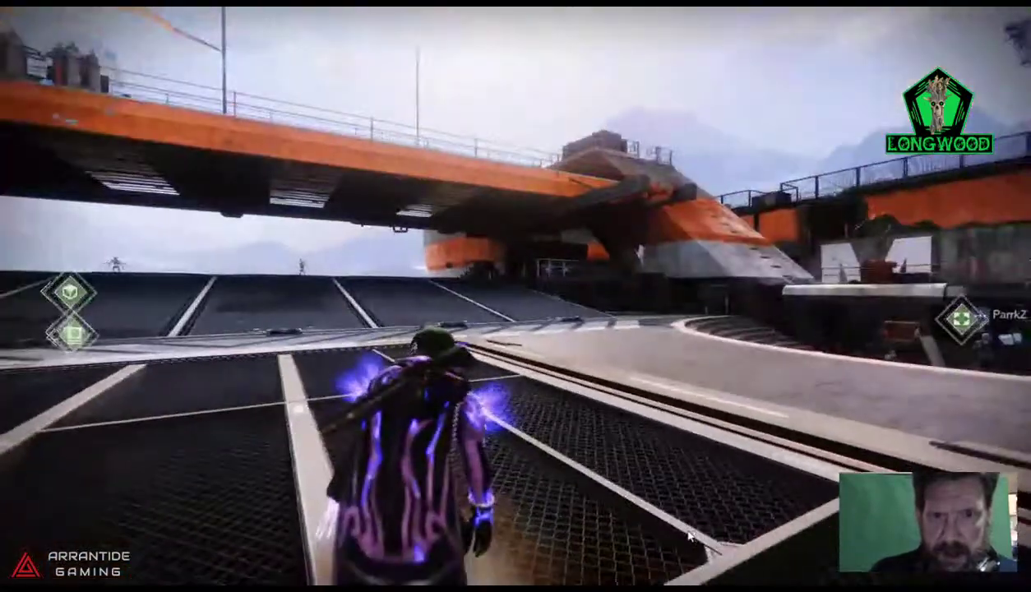
pyautogui.press('w')
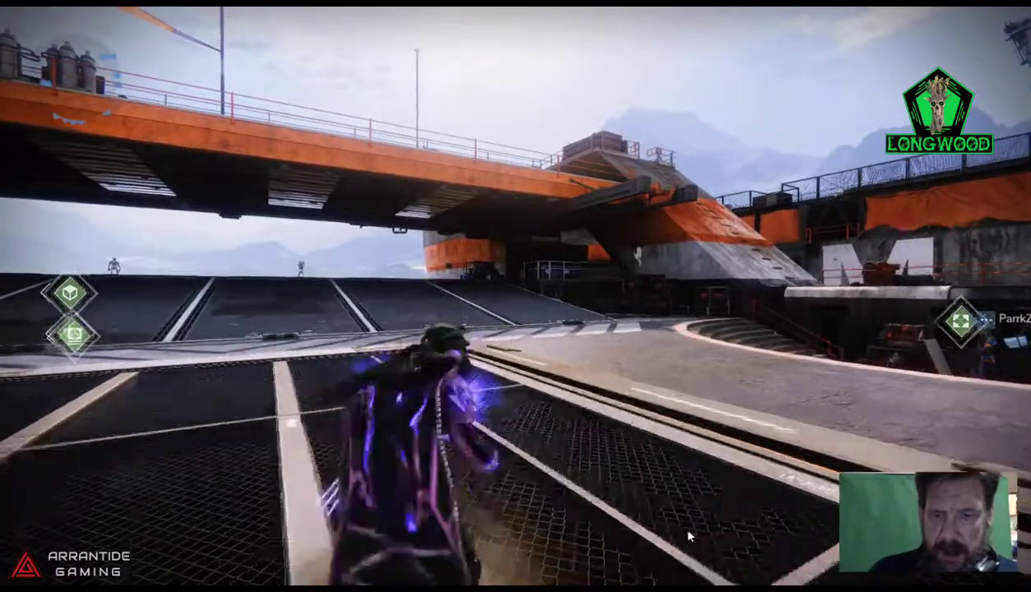
pyautogui.press('space')
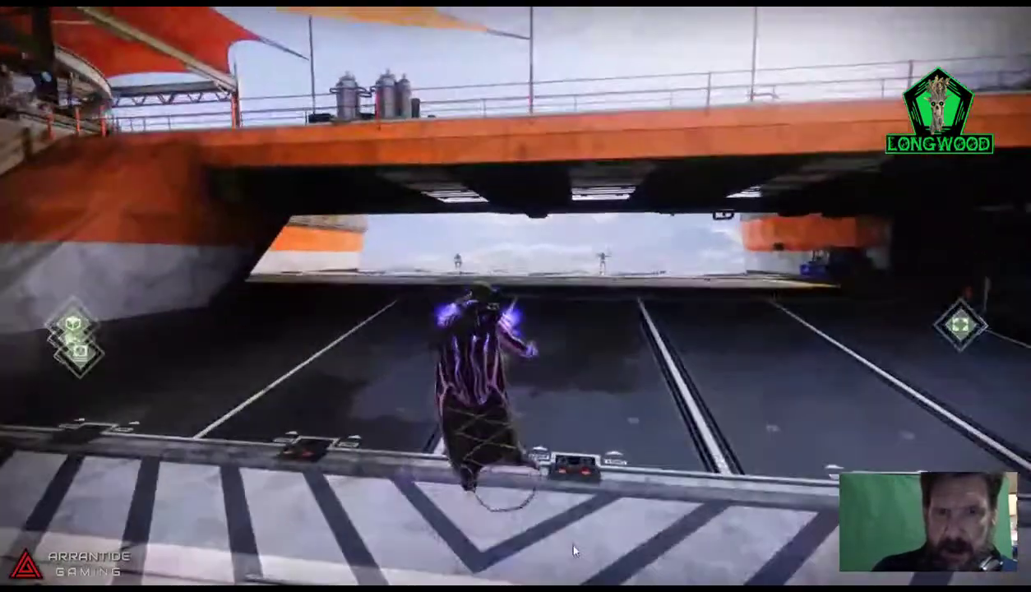
pyautogui.press('w')
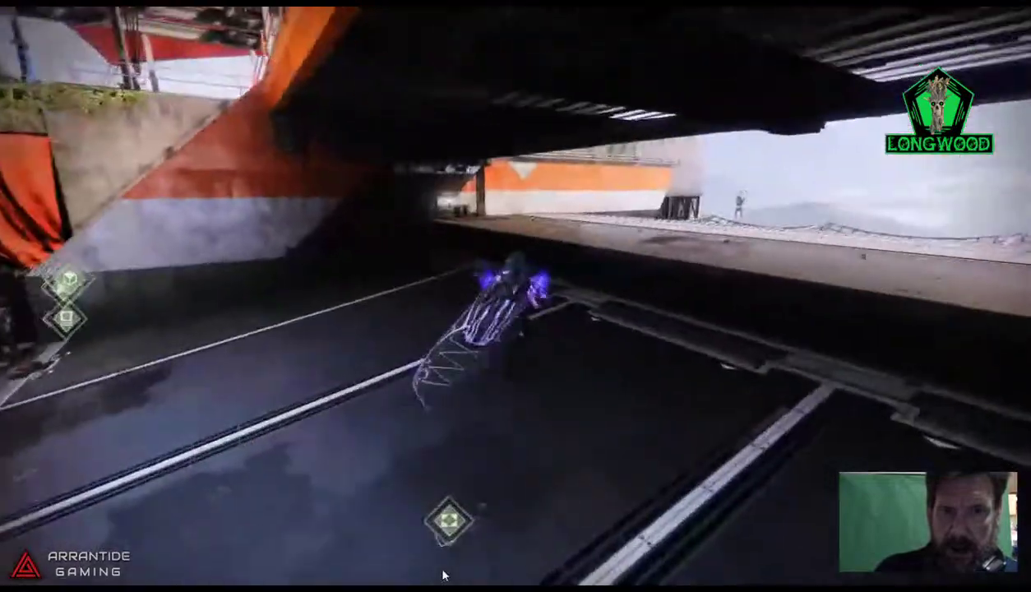
pyautogui.press('space')
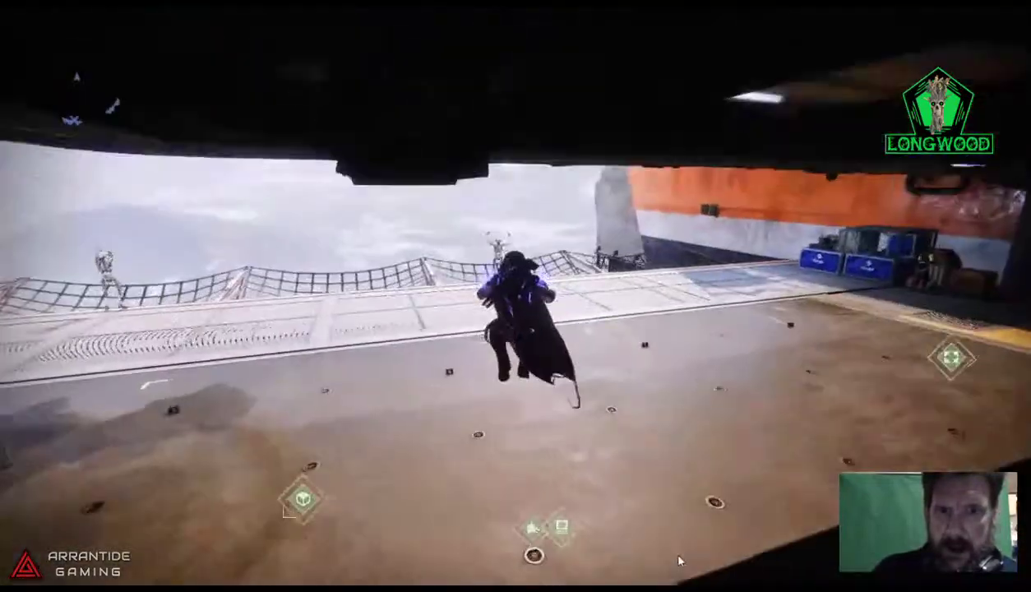
pyautogui.press('w')
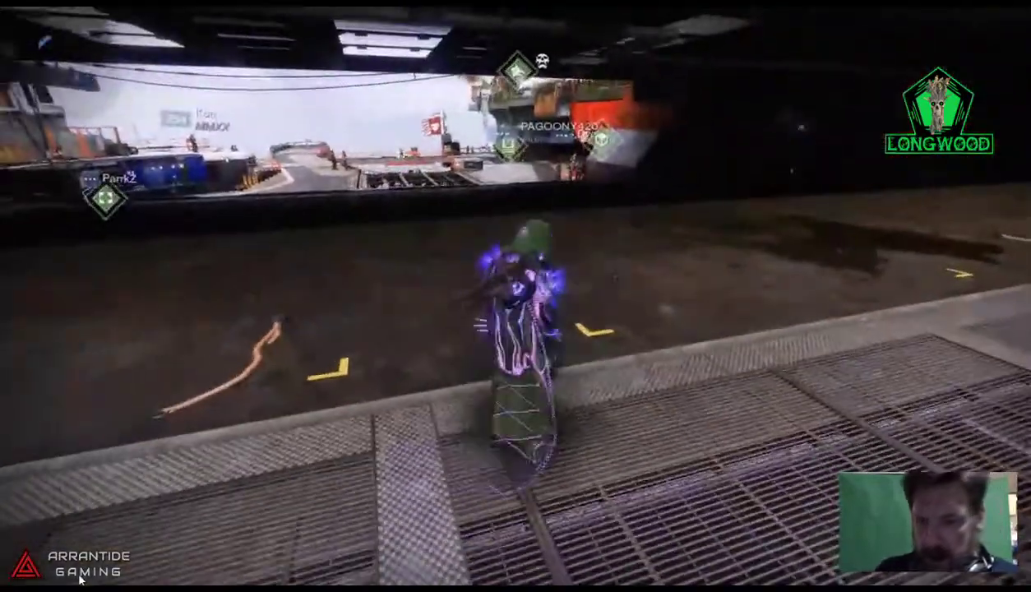
pyautogui.press('a')
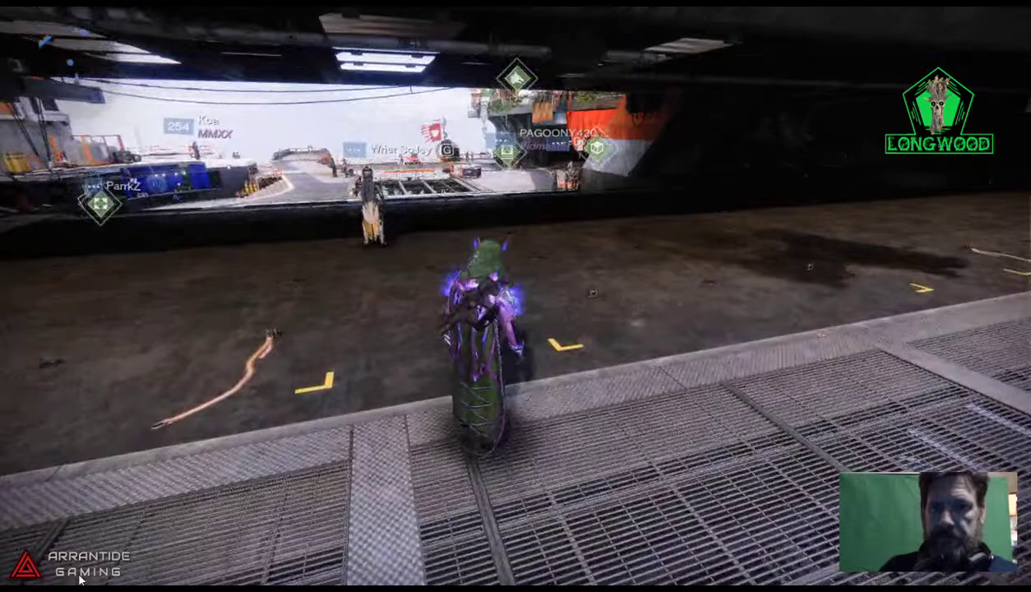
# Step: Switch from the game back to the Restream Studio window
pyautogui.hotkey('alt', 'Tab')
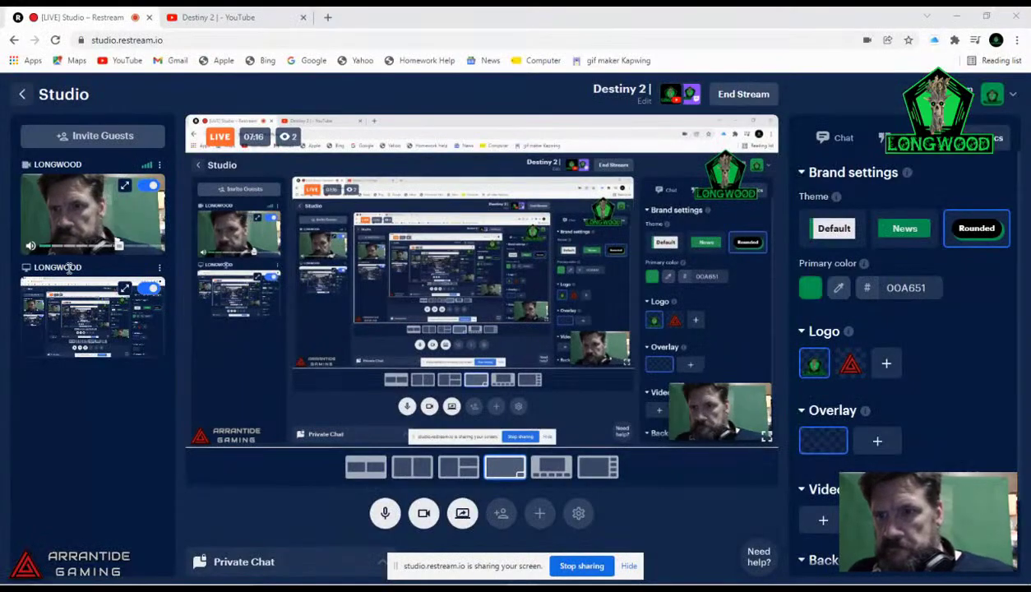
# Step: Look at the camera source's options and the list of available brands, closing each without changes
pyautogui.click(161, 165)
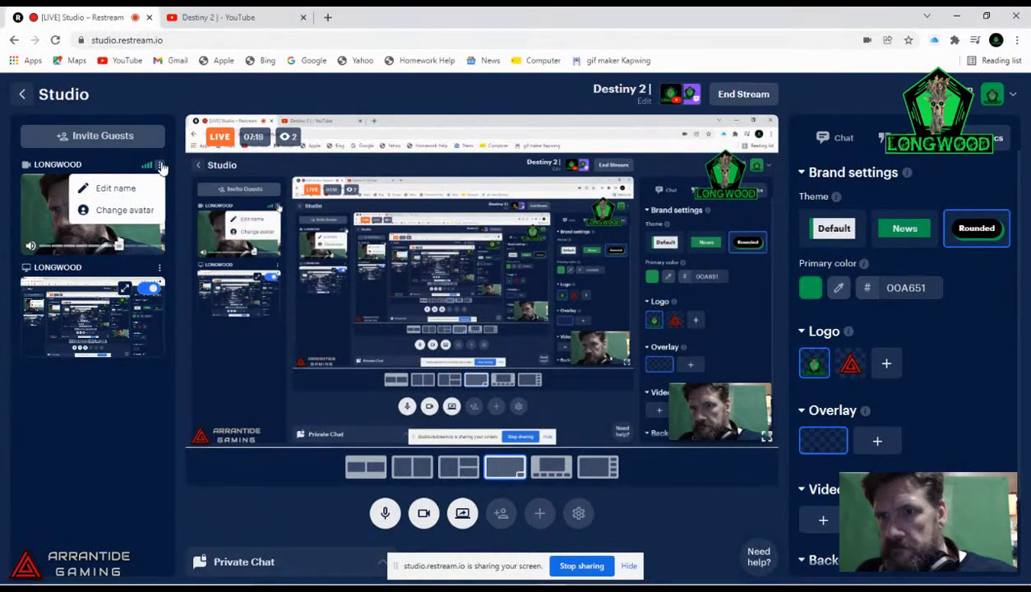
pyautogui.click(161, 167)
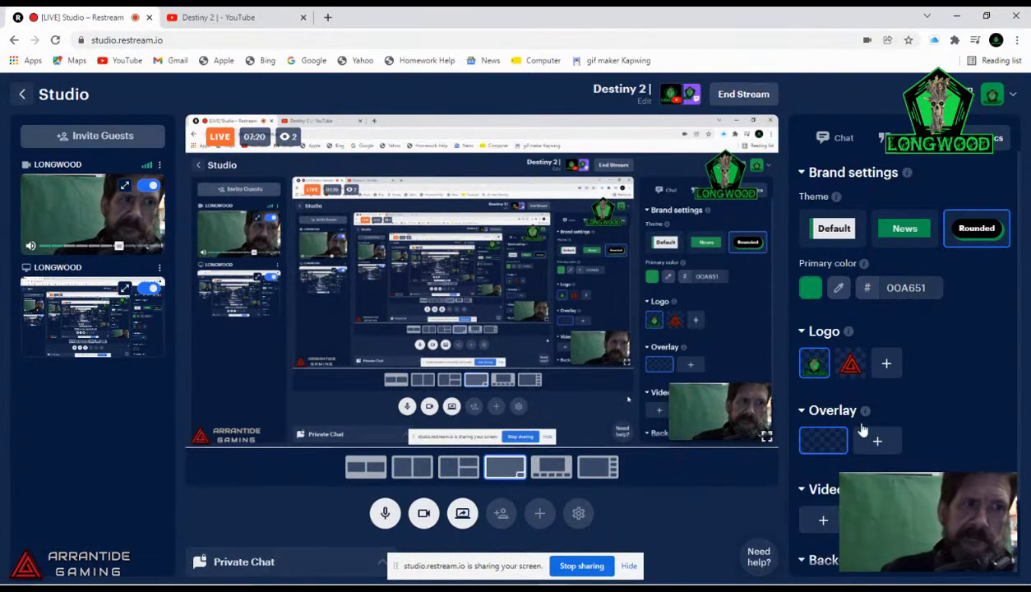
pyautogui.click(1012, 97)
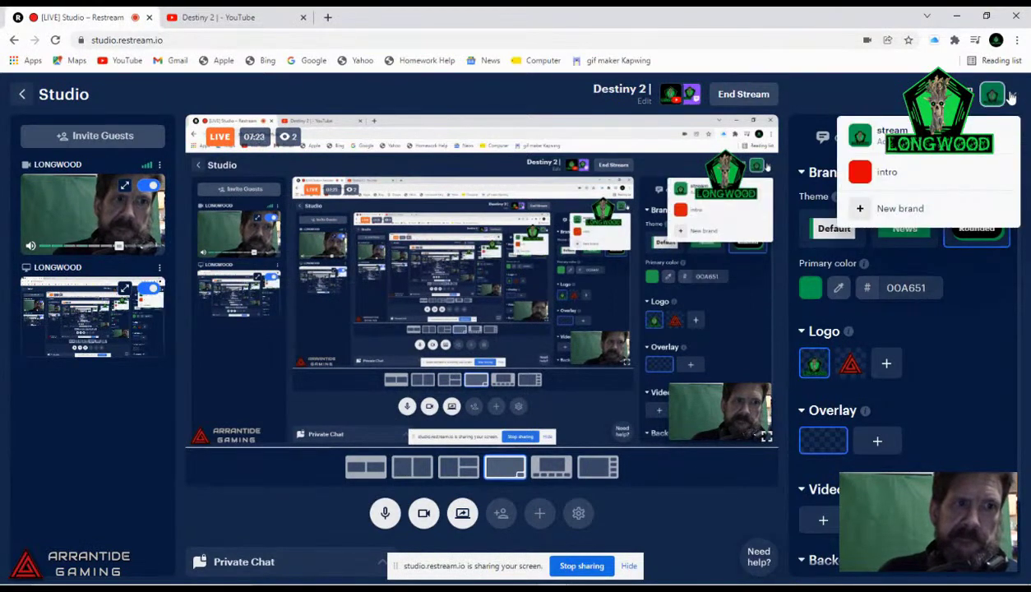
pyautogui.click(1012, 97)
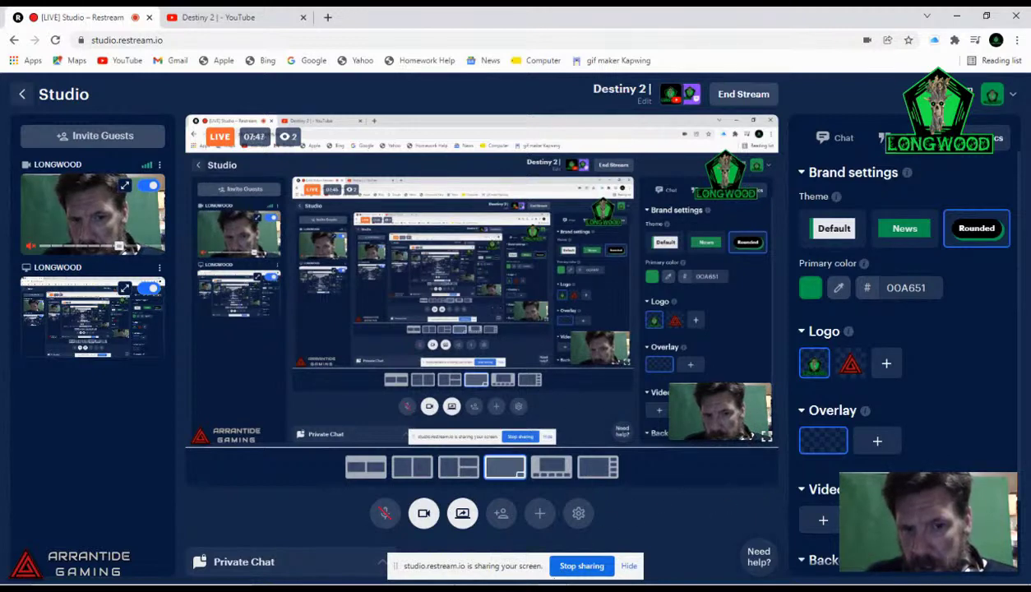
# Step: In the advanced audio settings, turn on echo cancellation, noise suppression, high-resolution audio and auto gain control
pyautogui.moveTo(463, 580)
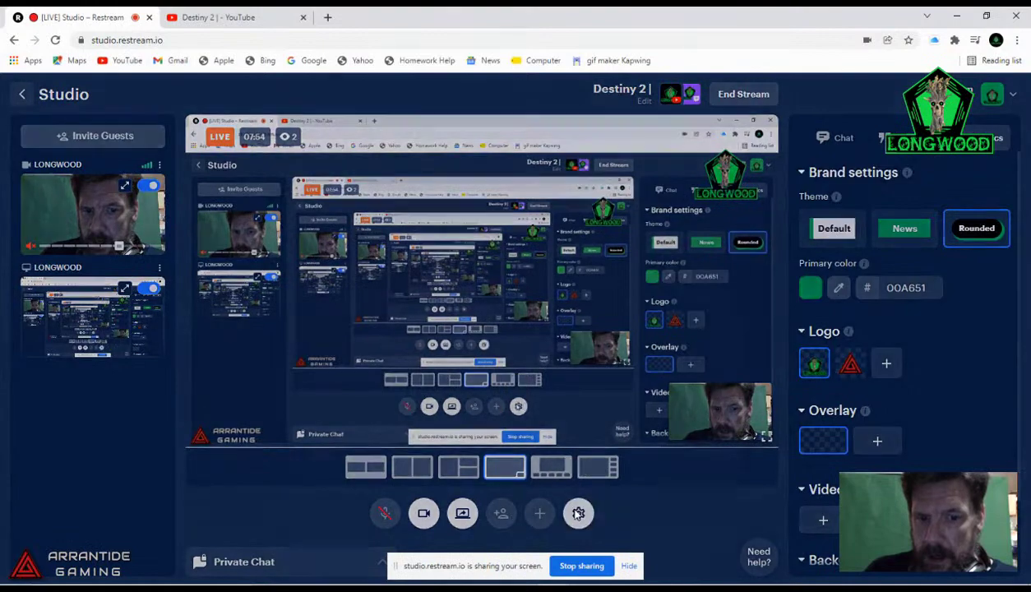
pyautogui.click(578, 513)
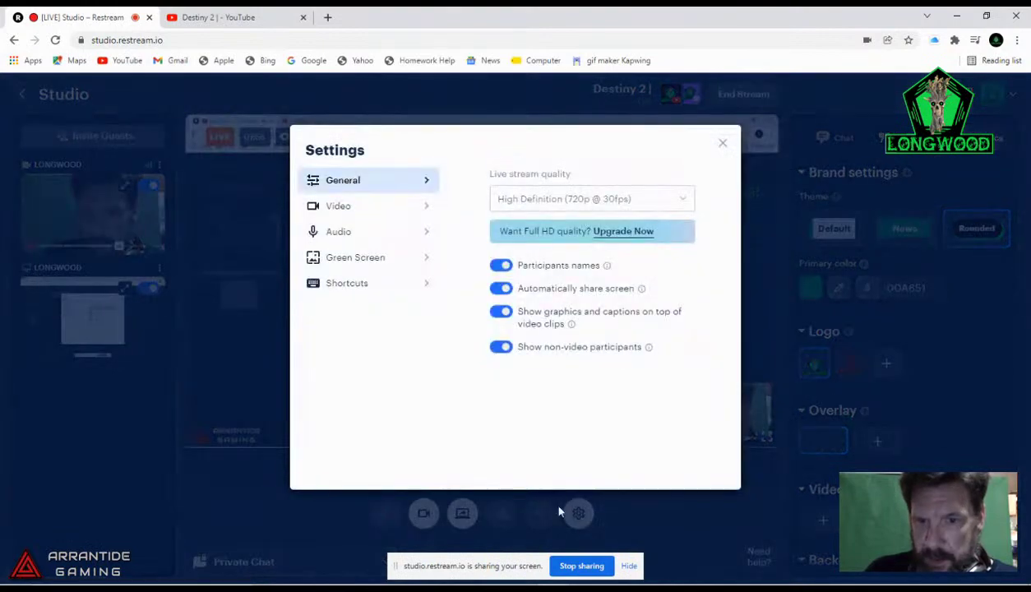
pyautogui.click(357, 236)
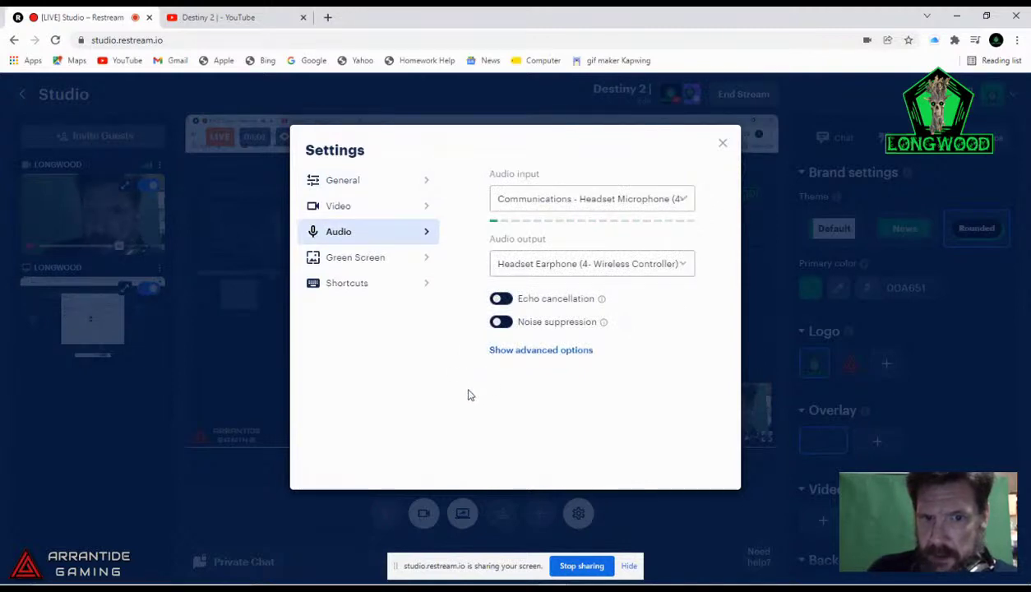
pyautogui.click(532, 351)
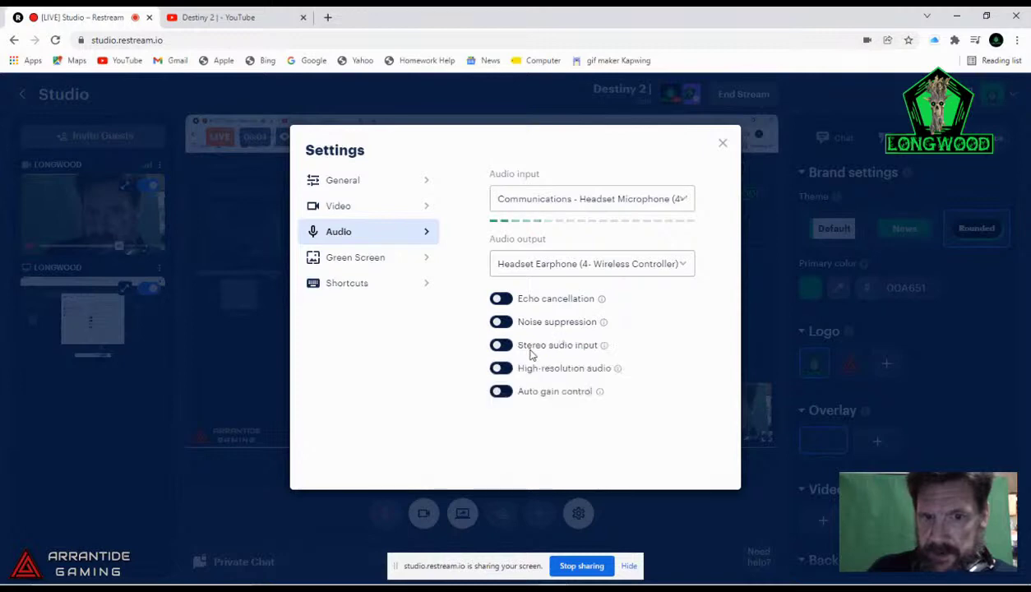
pyautogui.click(501, 299)
pyautogui.click(501, 321)
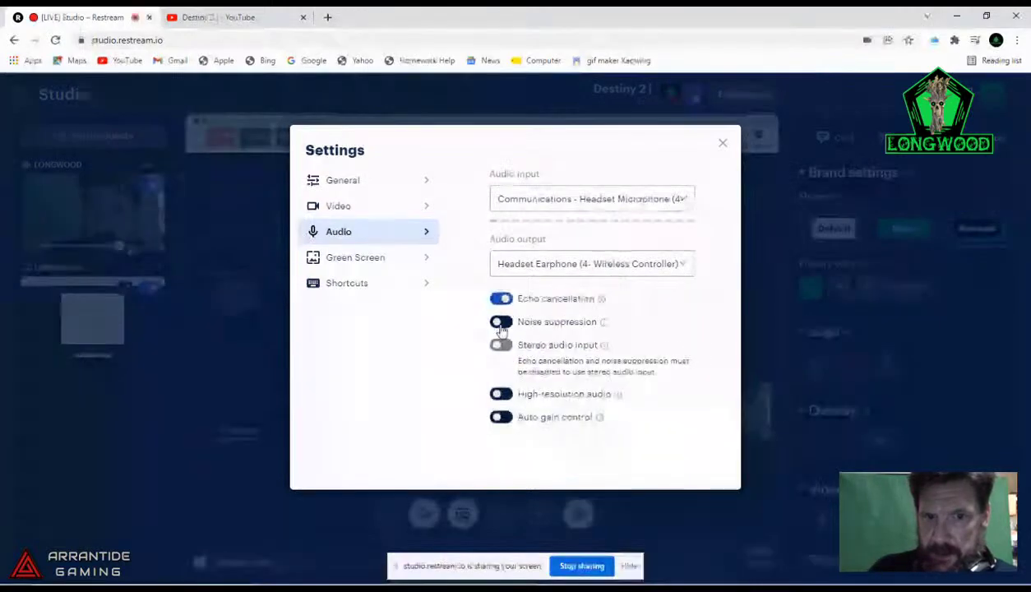
pyautogui.click(501, 417)
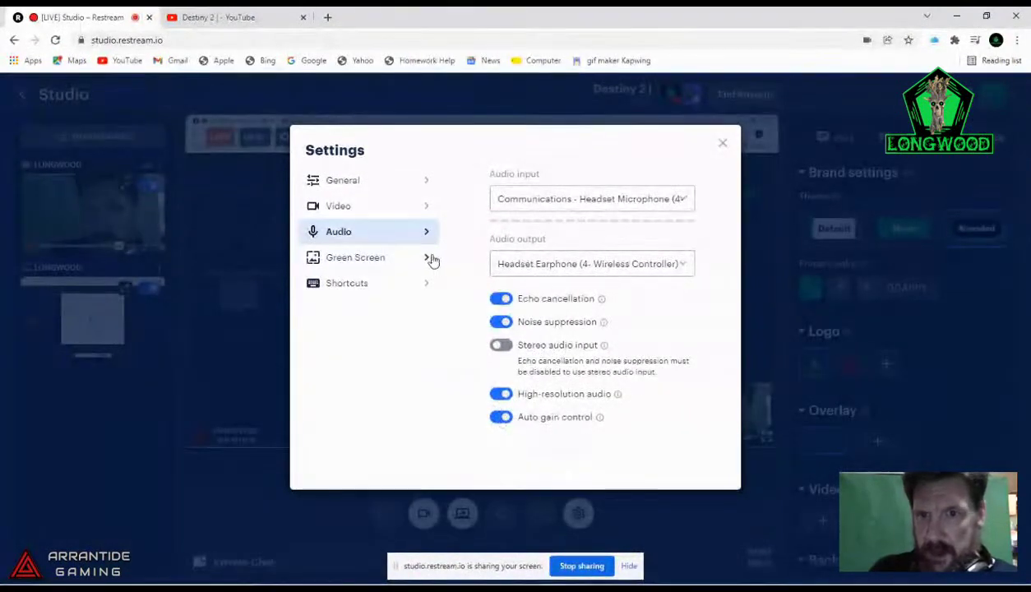
# Step: Review the video, general, shortcuts and green screen settings, then close the studio settings
pyautogui.click(390, 213)
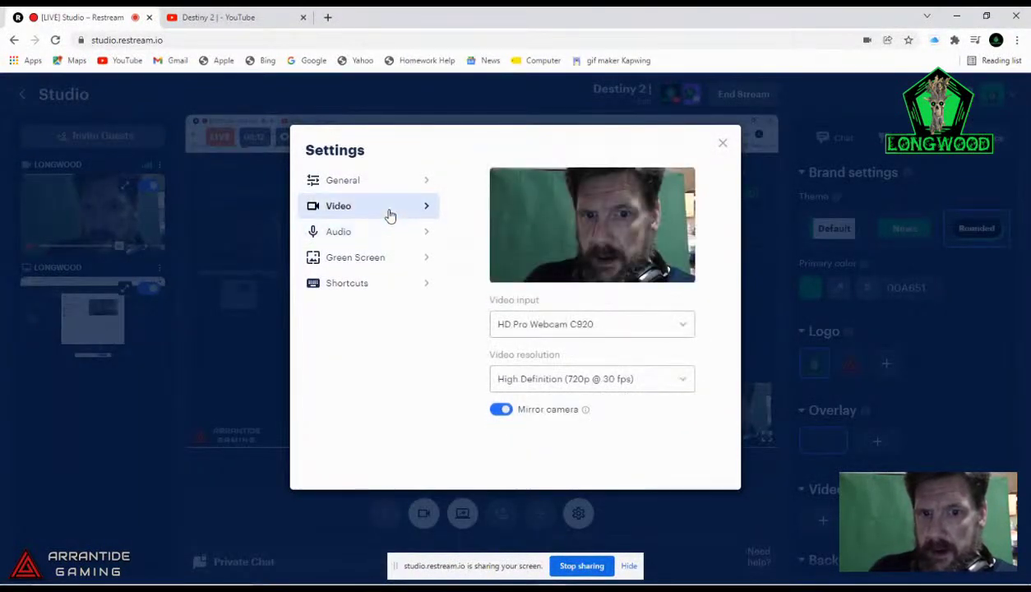
pyautogui.click(369, 182)
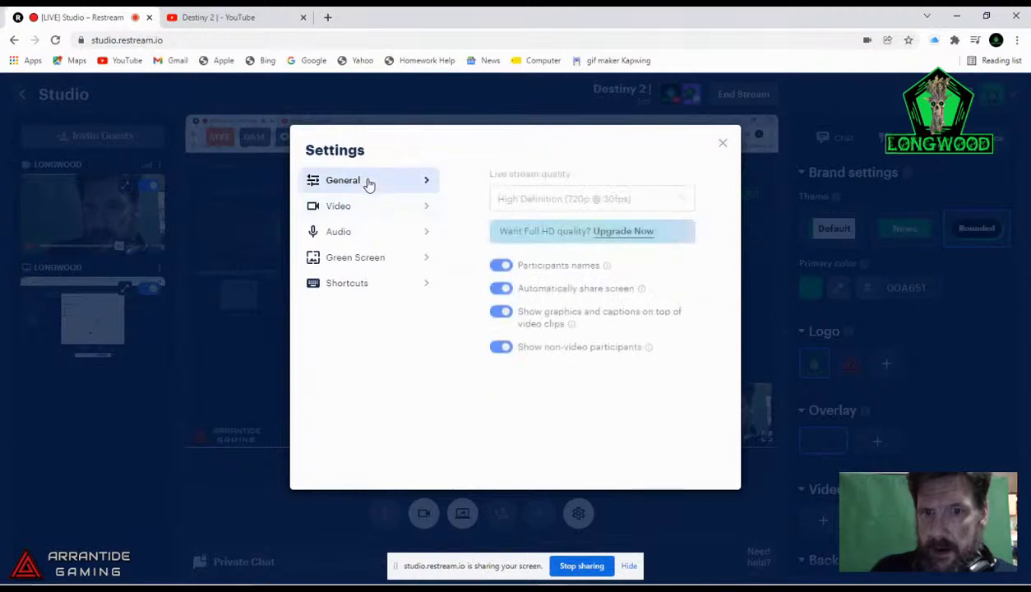
pyautogui.click(352, 286)
pyautogui.click(358, 261)
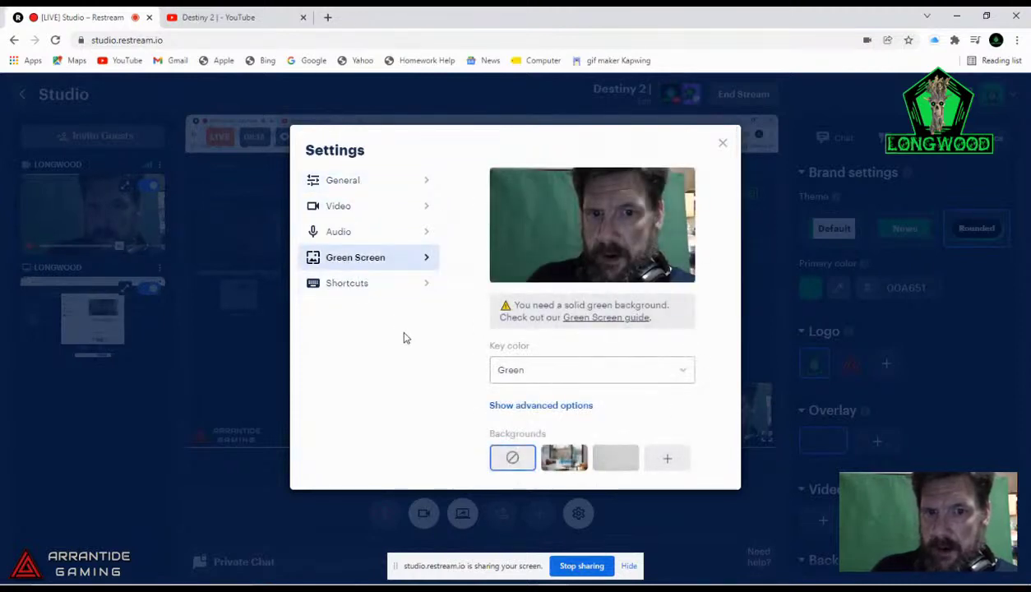
pyautogui.click(722, 146)
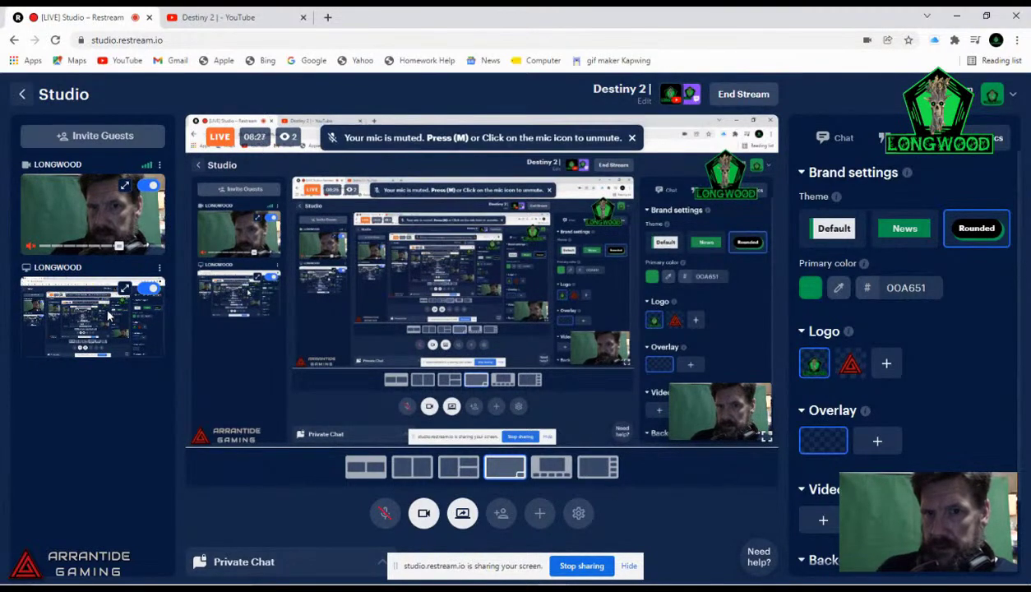
# Step: Look at the shared screen source's options and try to unmute the camera source's audio
pyautogui.click(160, 270)
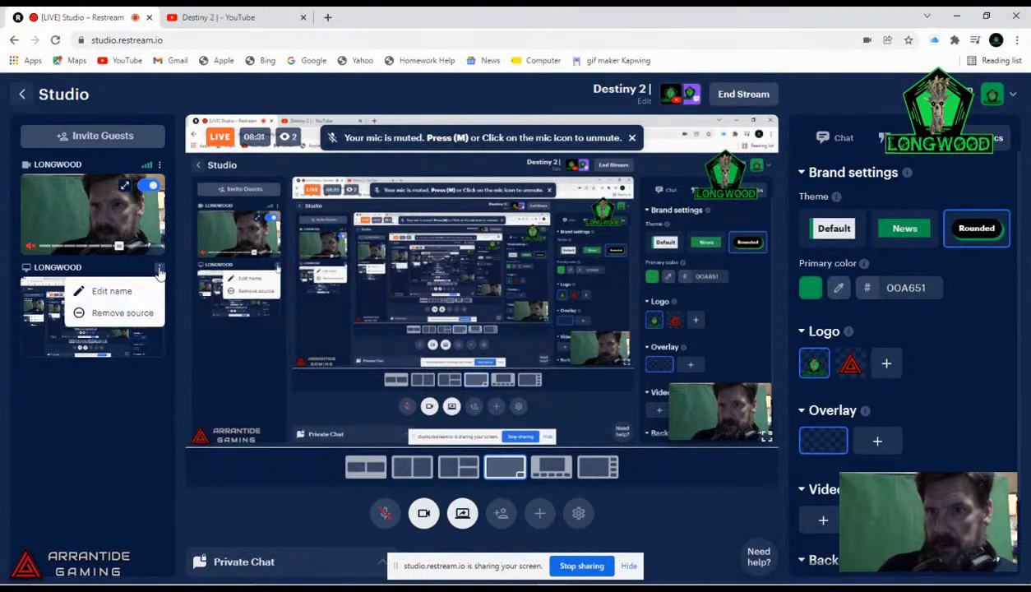
pyautogui.click(146, 227)
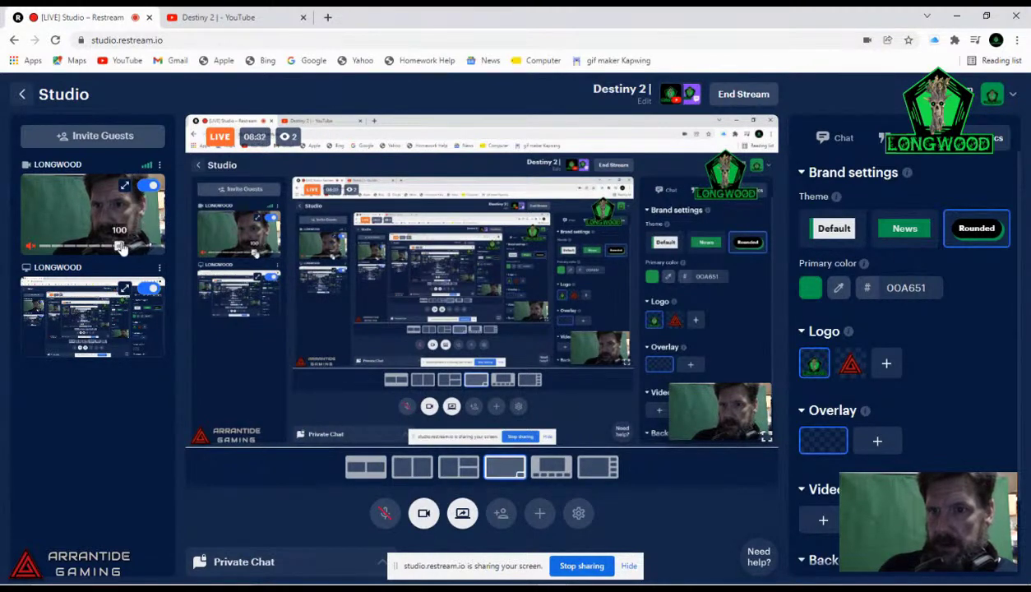
pyautogui.click(29, 247)
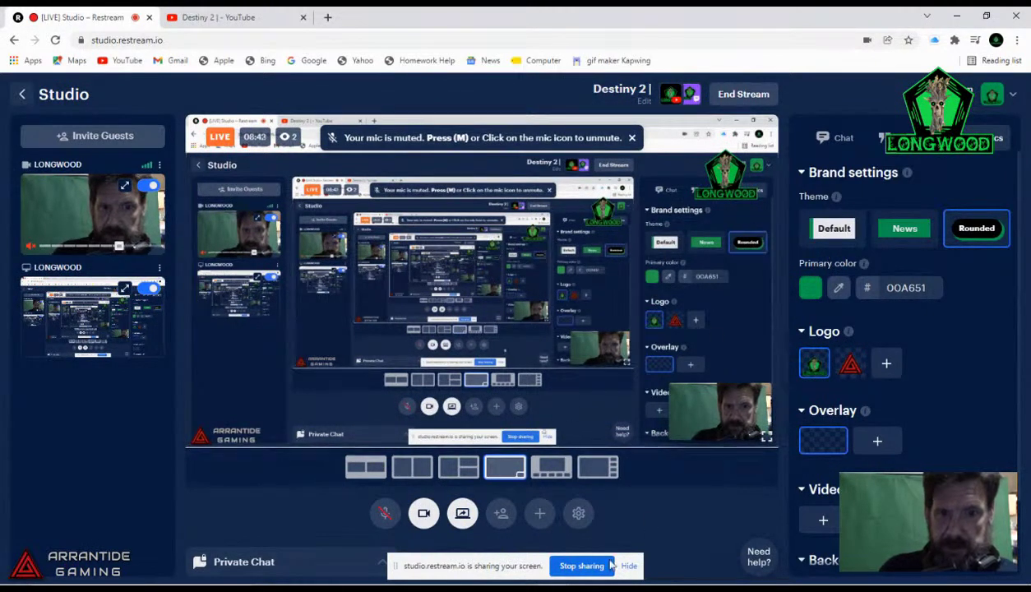
# Step: Switch to the Destiny 2 game and bring up its game options
pyautogui.press('super')
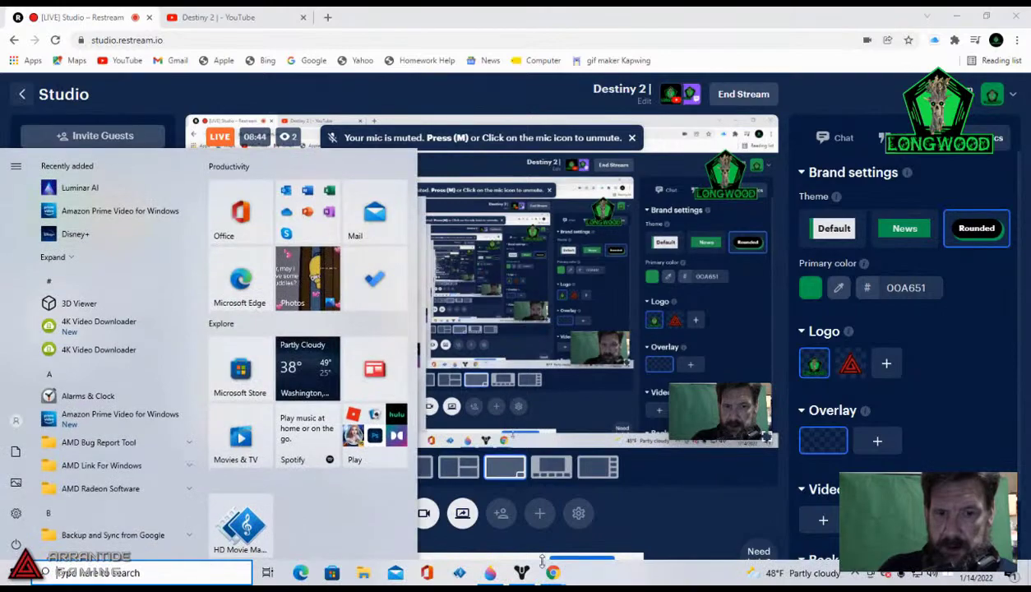
pyautogui.click(521, 574)
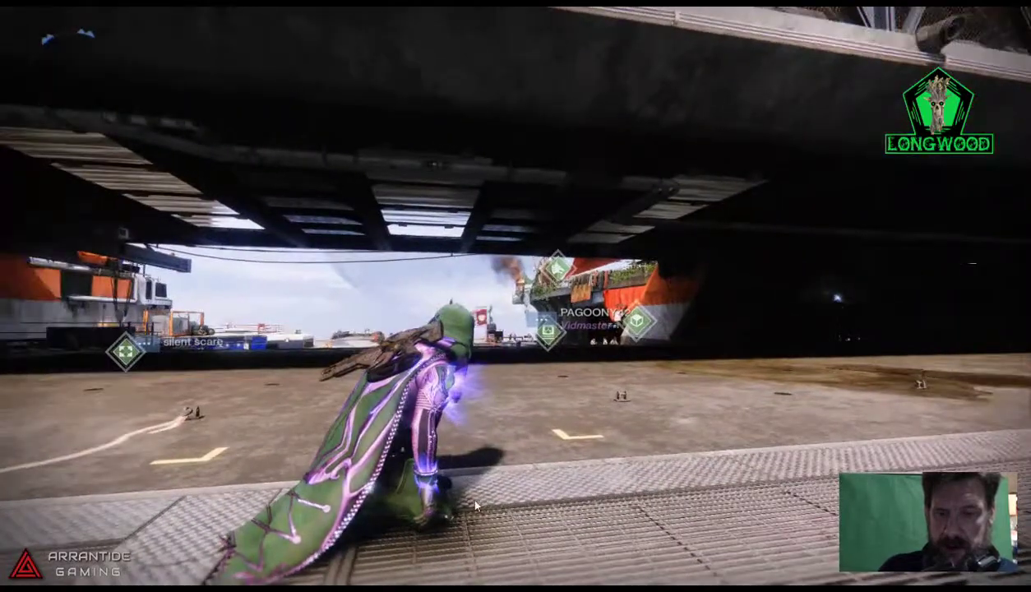
pyautogui.moveTo(461, 506)
pyautogui.moveTo(765, 550)
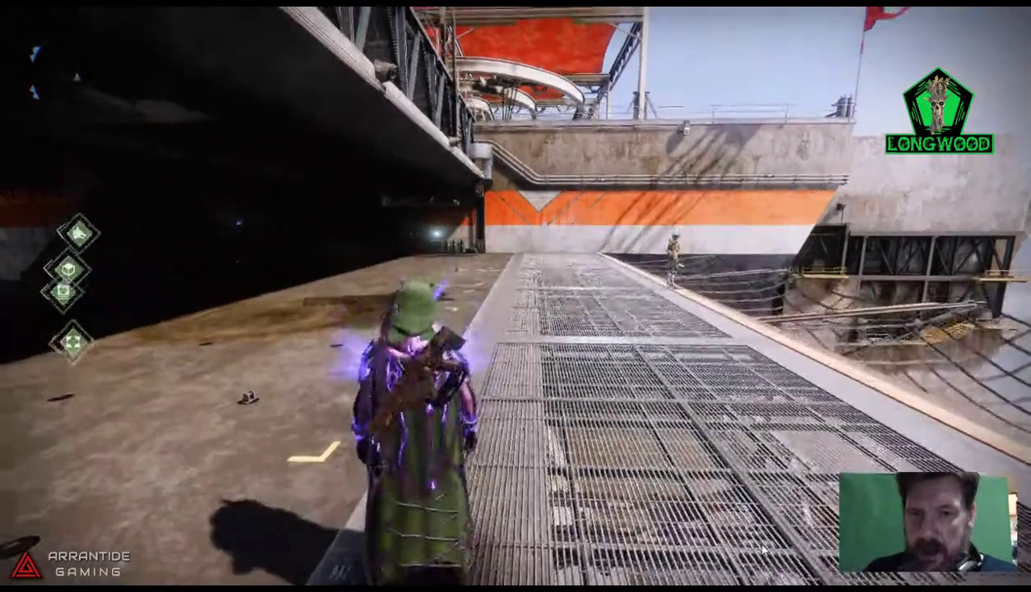
pyautogui.press('Escape')
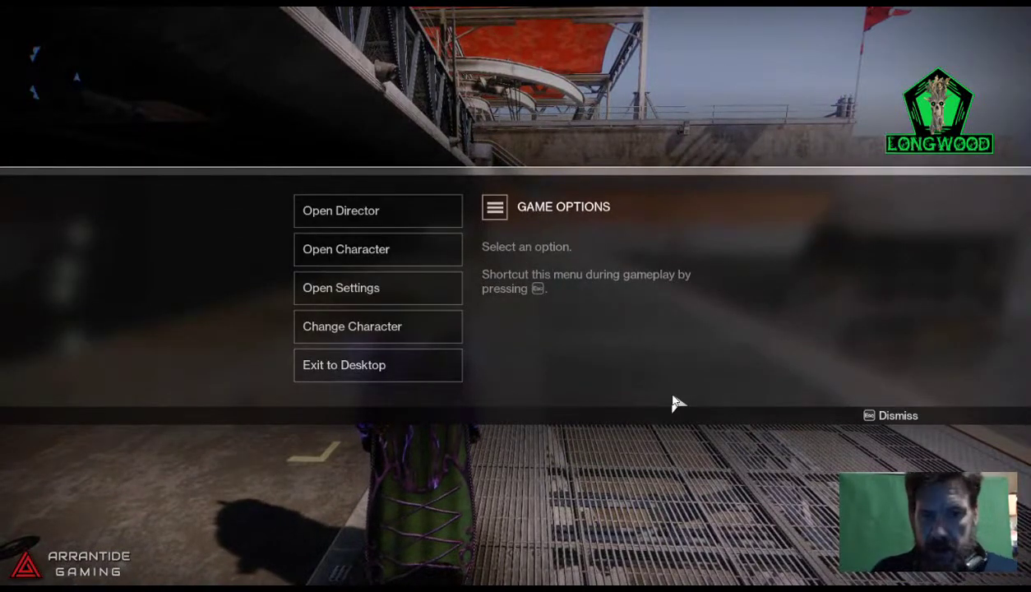
# Step: Return to Restream Studio, look at the source types that can be added, and share the screen again with audio
pyautogui.hotkey('alt', 'Tab')
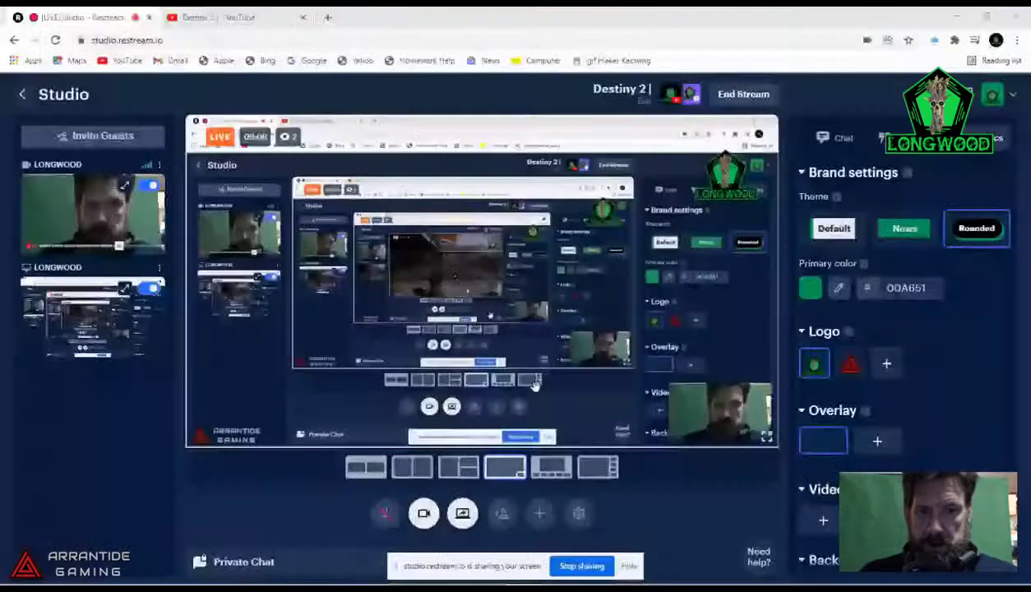
pyautogui.click(540, 514)
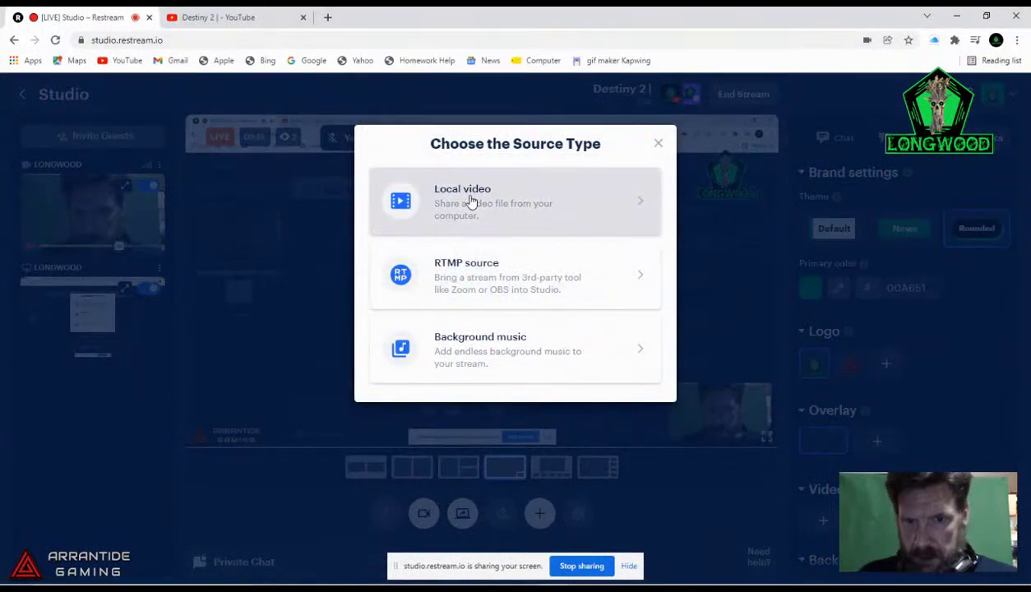
pyautogui.click(658, 143)
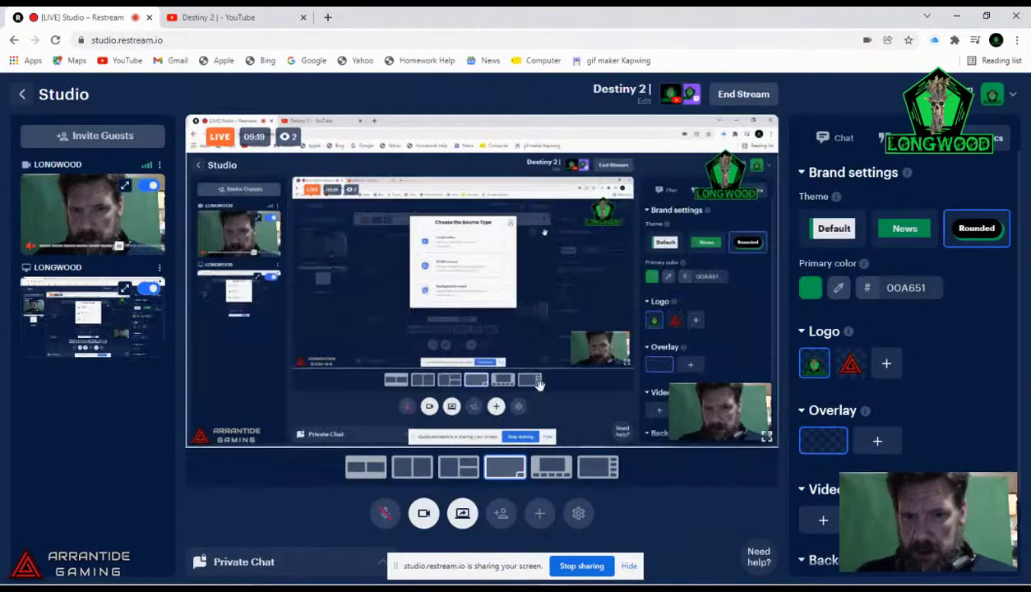
pyautogui.click(462, 513)
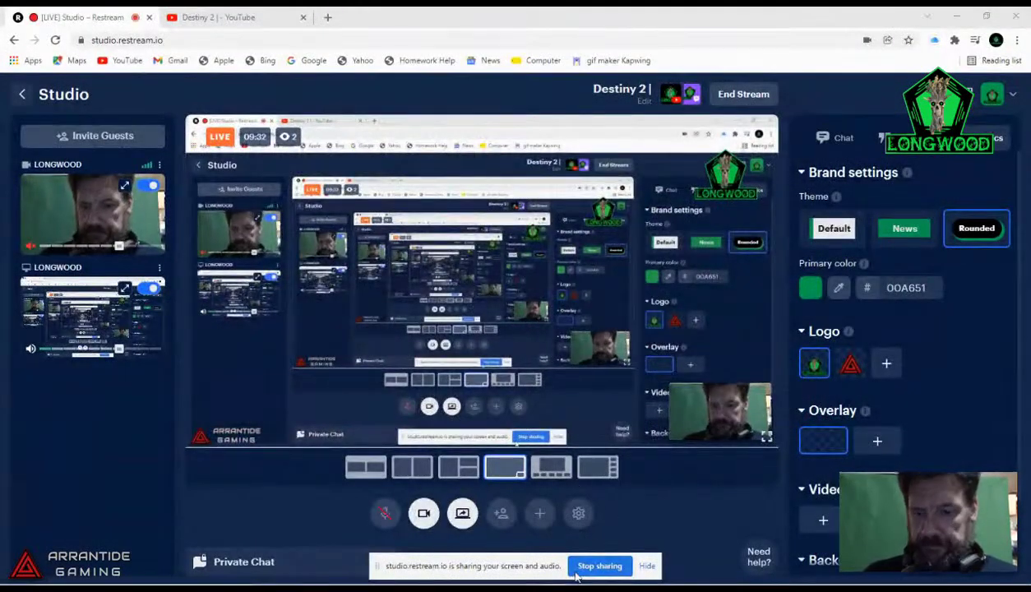
# Step: Switch to the Destiny 2 game again and dismiss the game options
pyautogui.press('super')
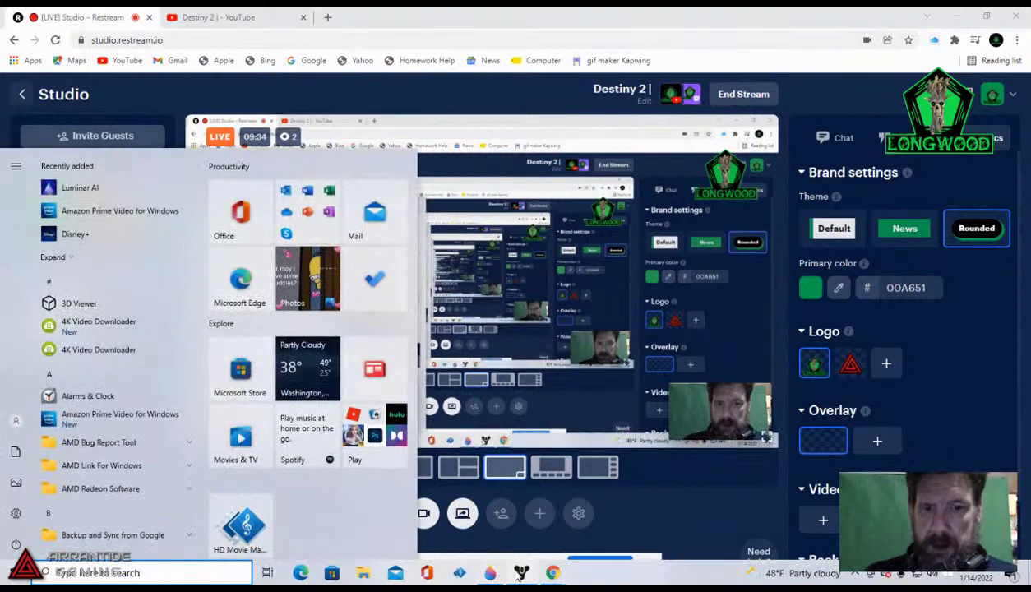
pyautogui.click(520, 573)
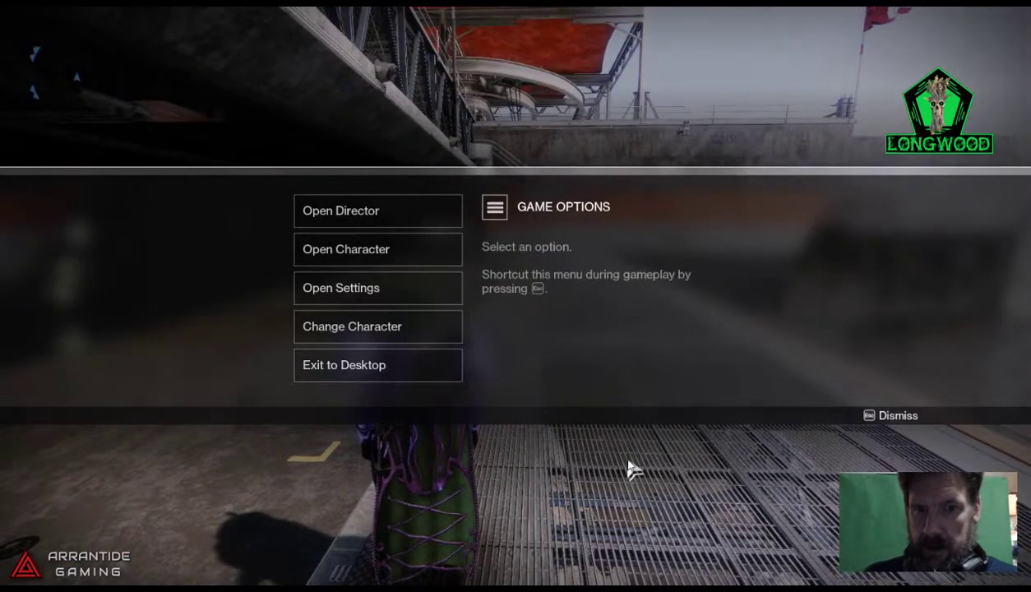
pyautogui.press('Escape')
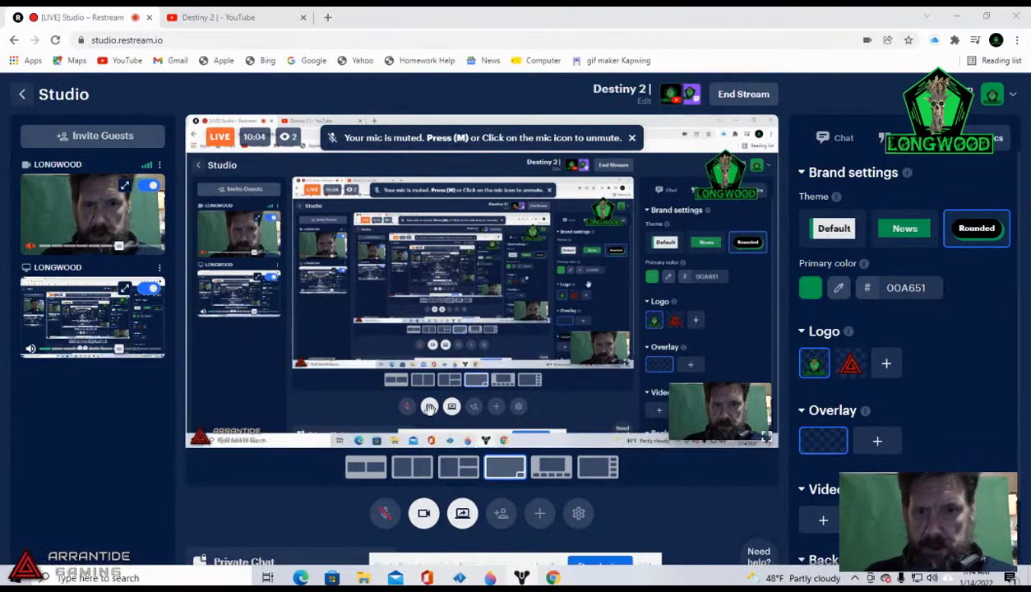
# Step: In Restream Studio's audio settings, set both the audio input and the audio output to Default
pyautogui.click(578, 513)
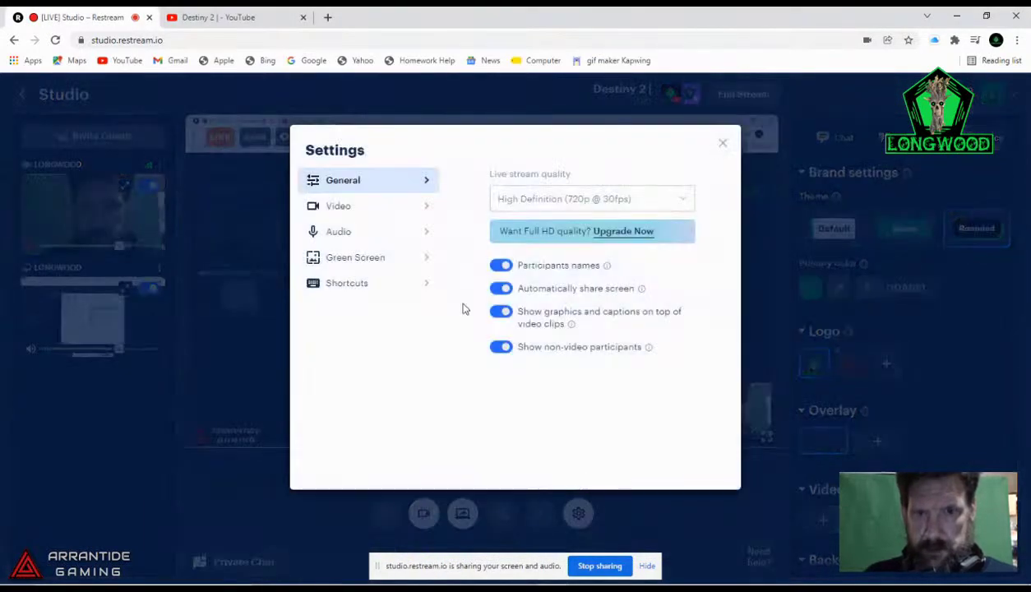
pyautogui.click(350, 236)
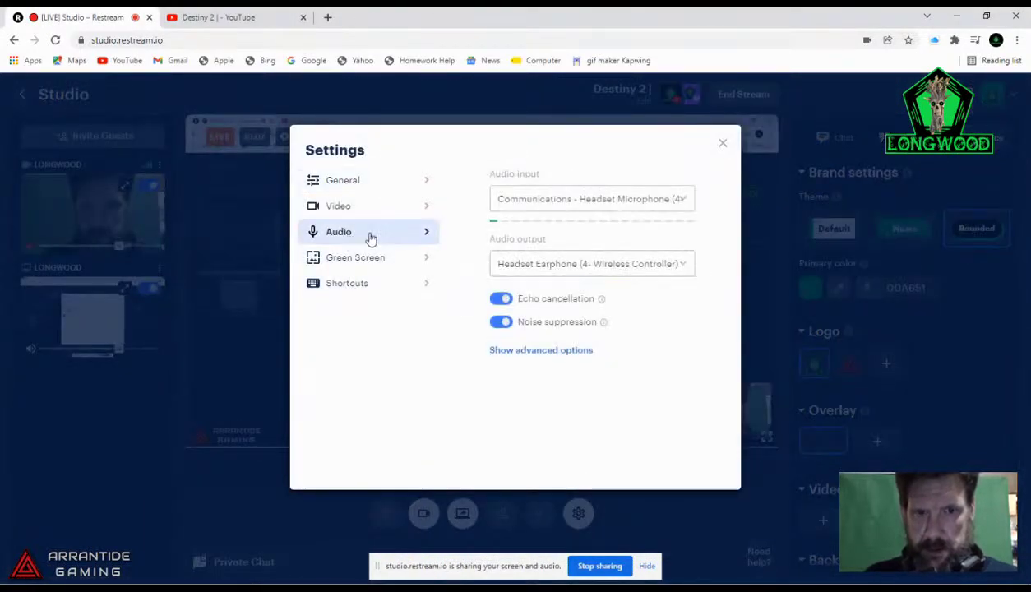
pyautogui.click(682, 200)
pyautogui.click(536, 224)
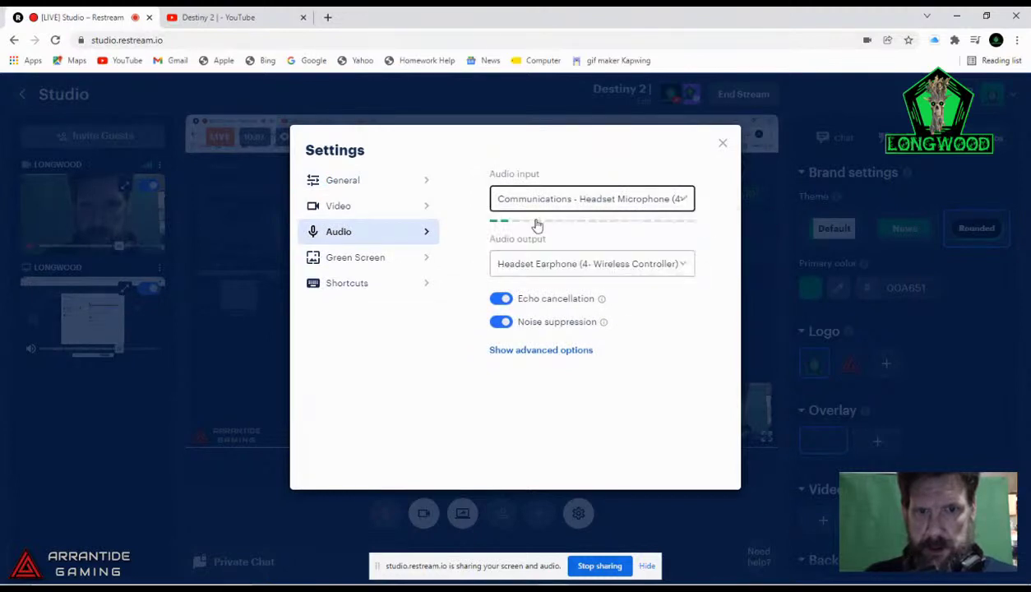
pyautogui.click(681, 264)
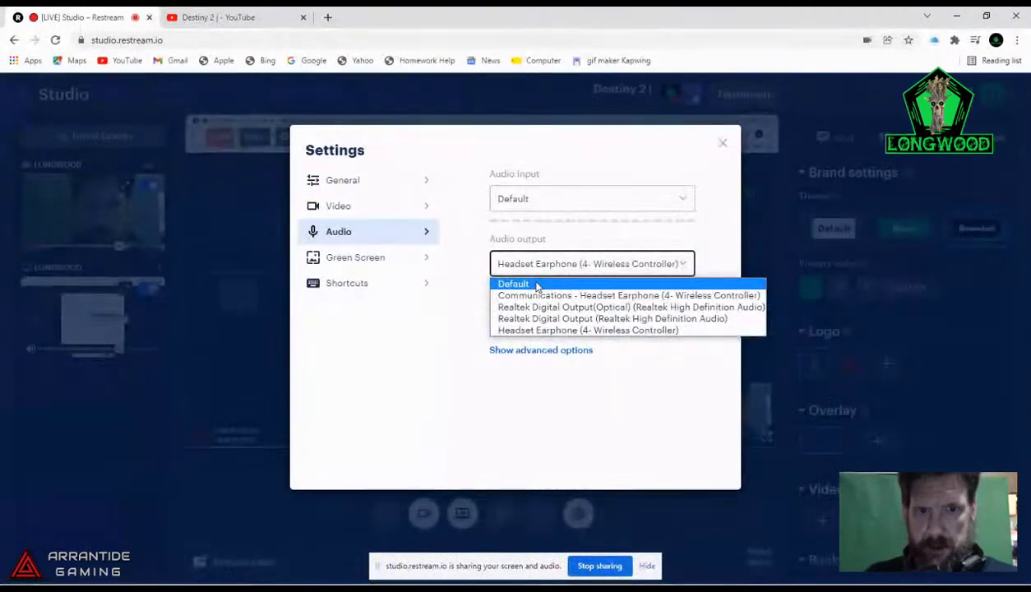
pyautogui.click(529, 284)
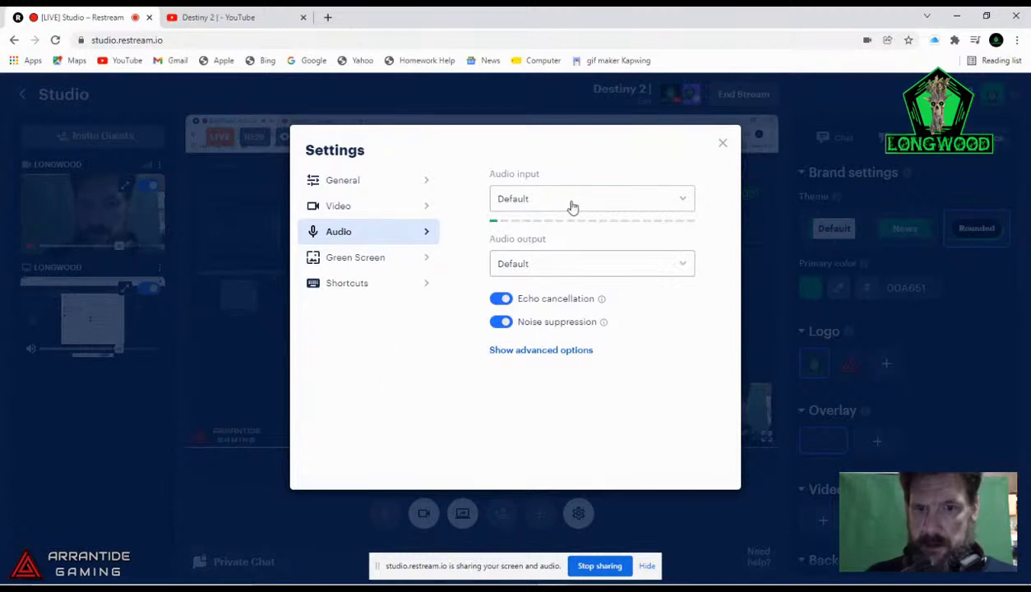
# Step: Show the advanced audio options, disable echo cancellation and noise suppression, enable stereo audio input, and close the settings
pyautogui.click(555, 351)
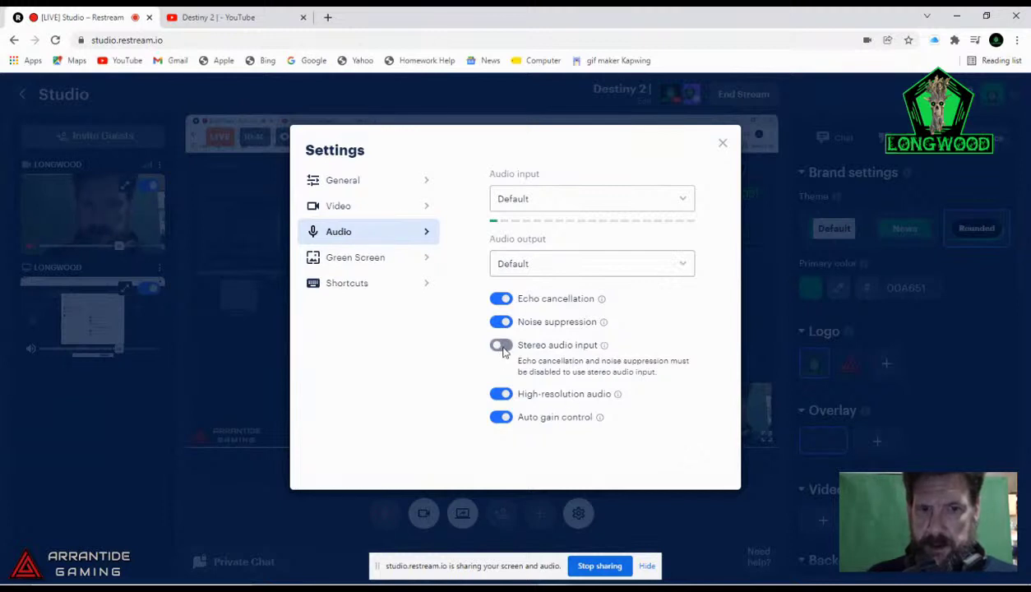
pyautogui.click(503, 301)
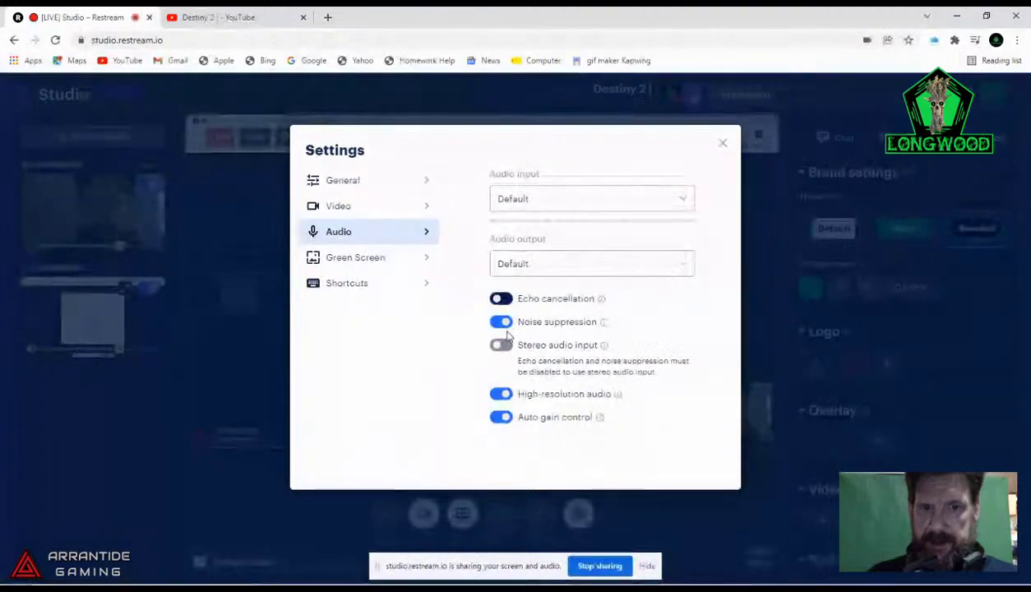
pyautogui.click(502, 323)
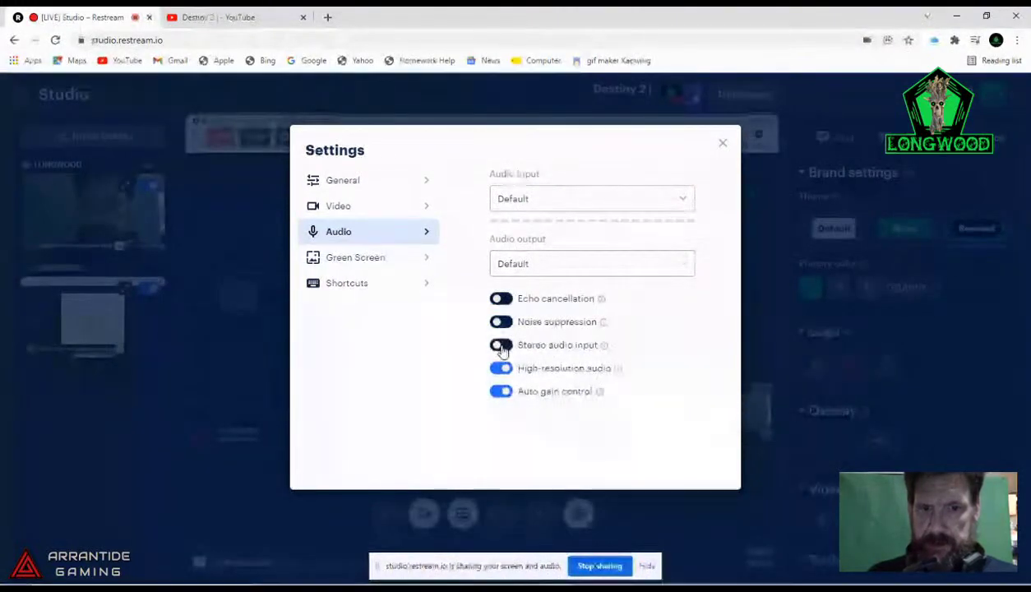
pyautogui.click(502, 346)
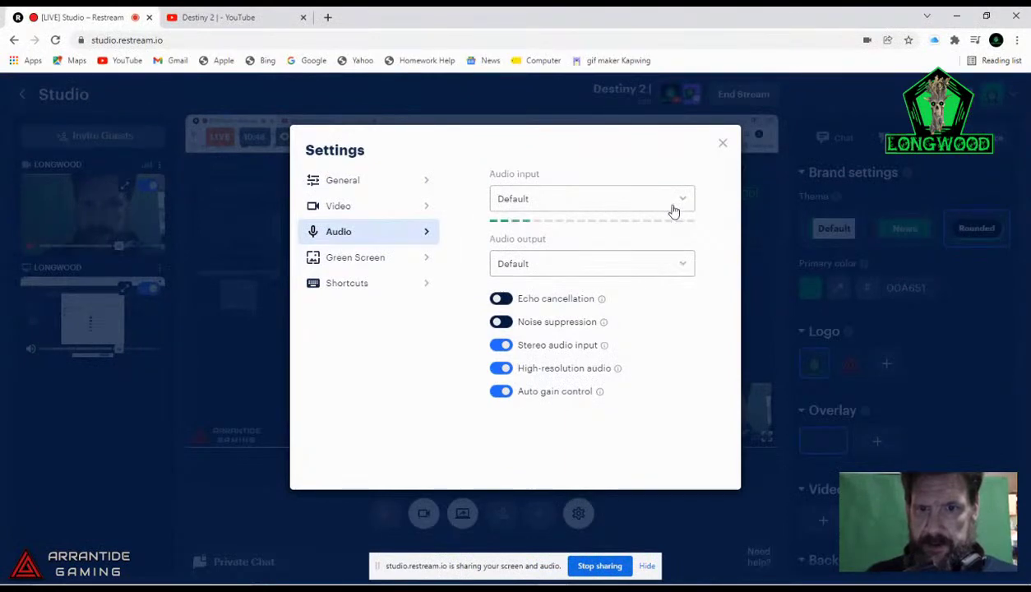
pyautogui.click(722, 146)
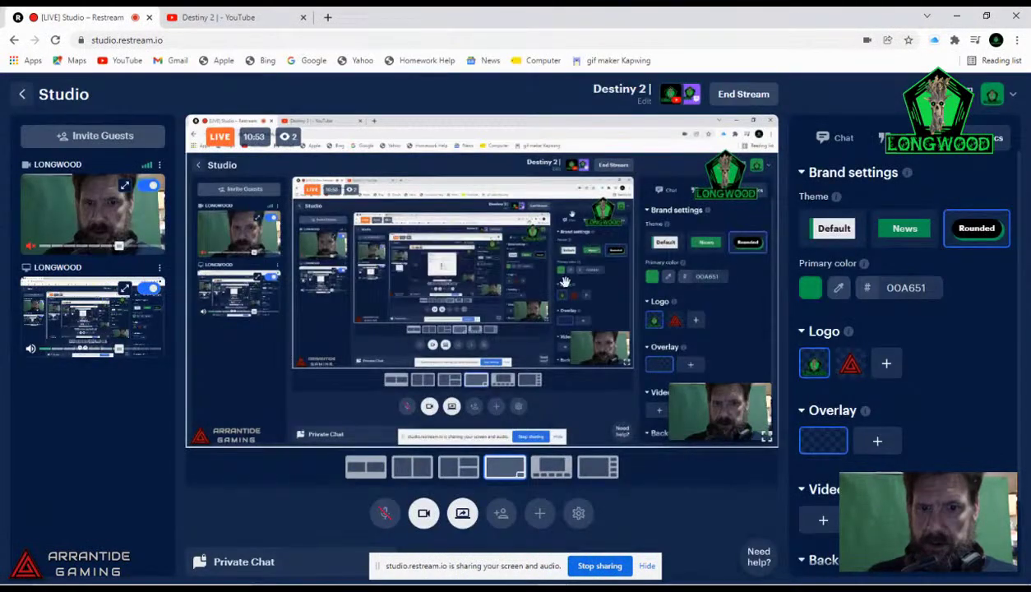
# Step: Unmute the microphone and preview the running Destiny 2 window
pyautogui.click(385, 515)
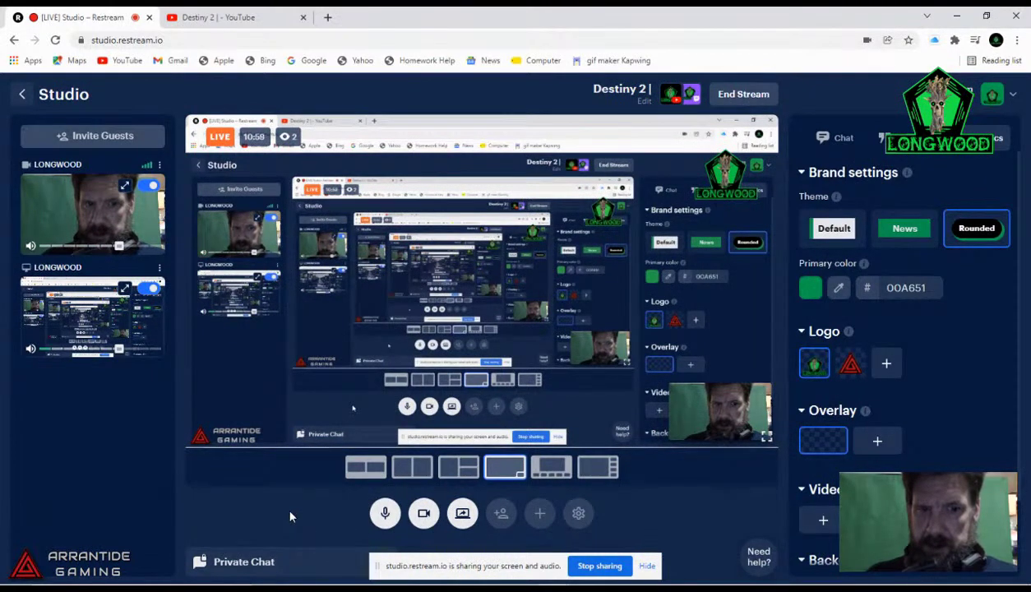
pyautogui.moveTo(362, 586)
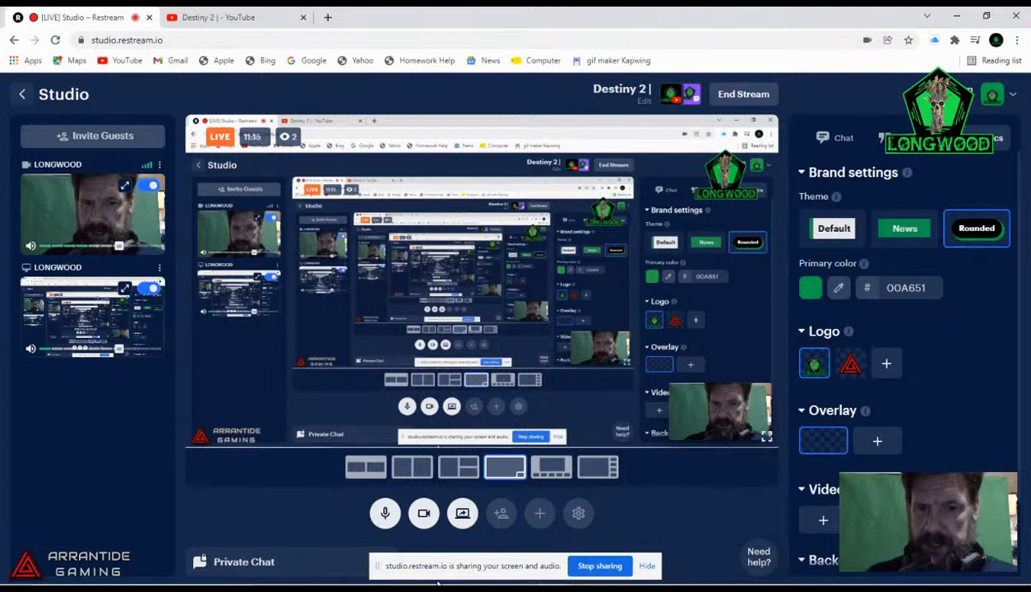
pyautogui.moveTo(439, 584)
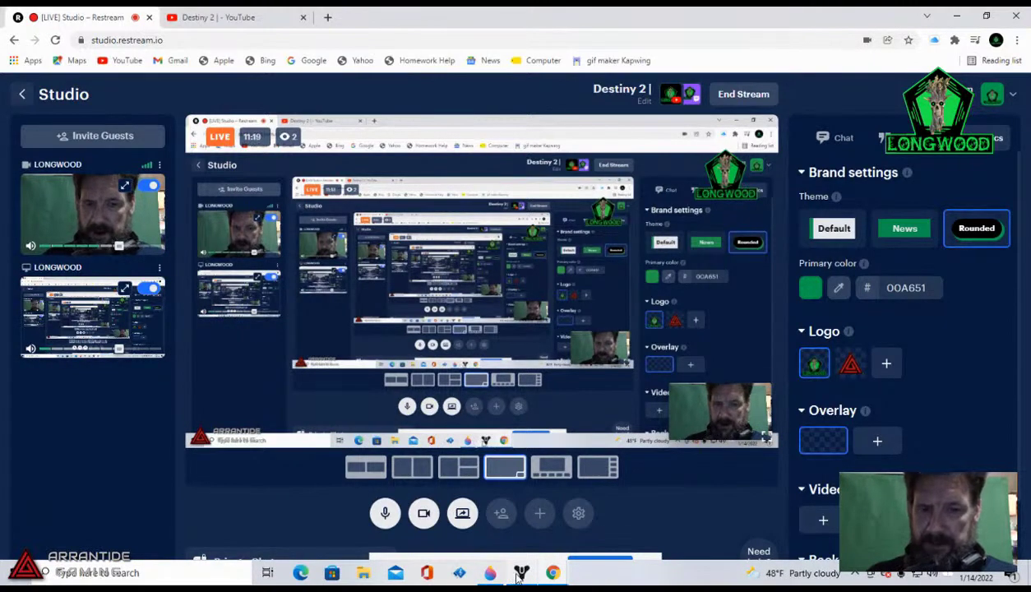
pyautogui.moveTo(520, 576)
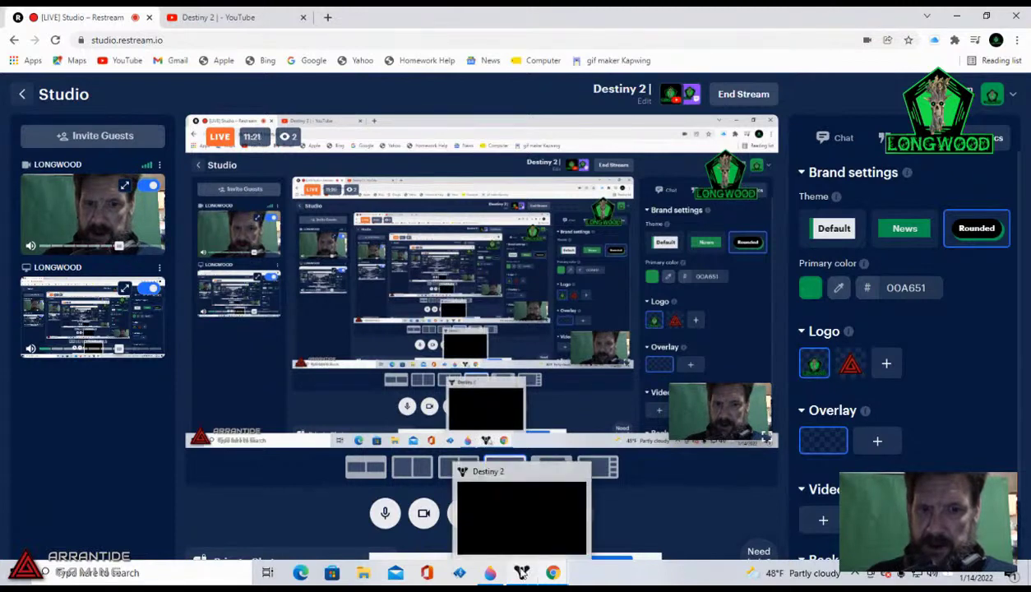
# Step: Mute the microphone, stop the current screen share, and share the screen again without audio
pyautogui.click(386, 514)
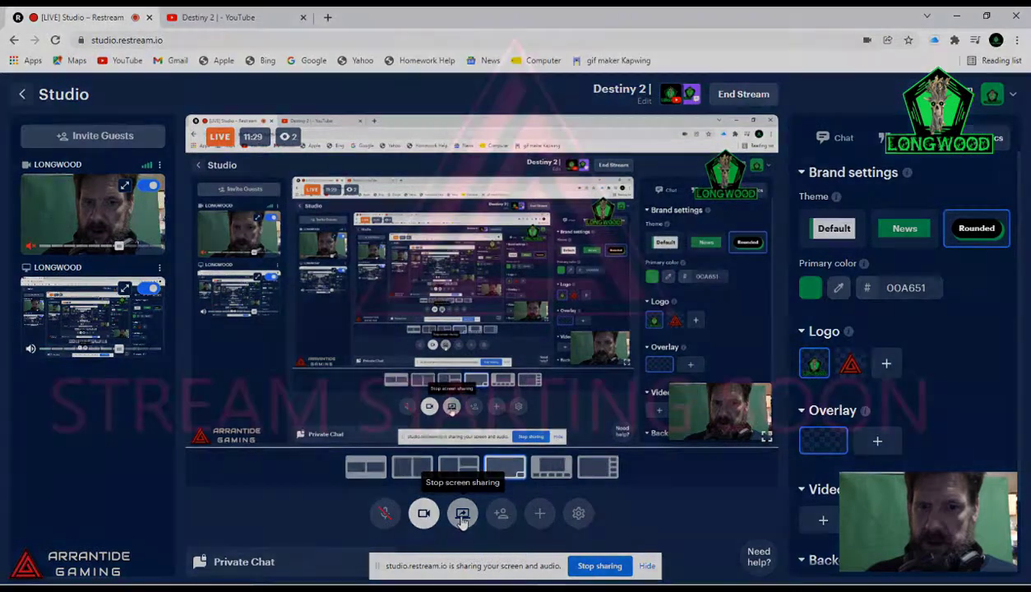
pyautogui.click(462, 513)
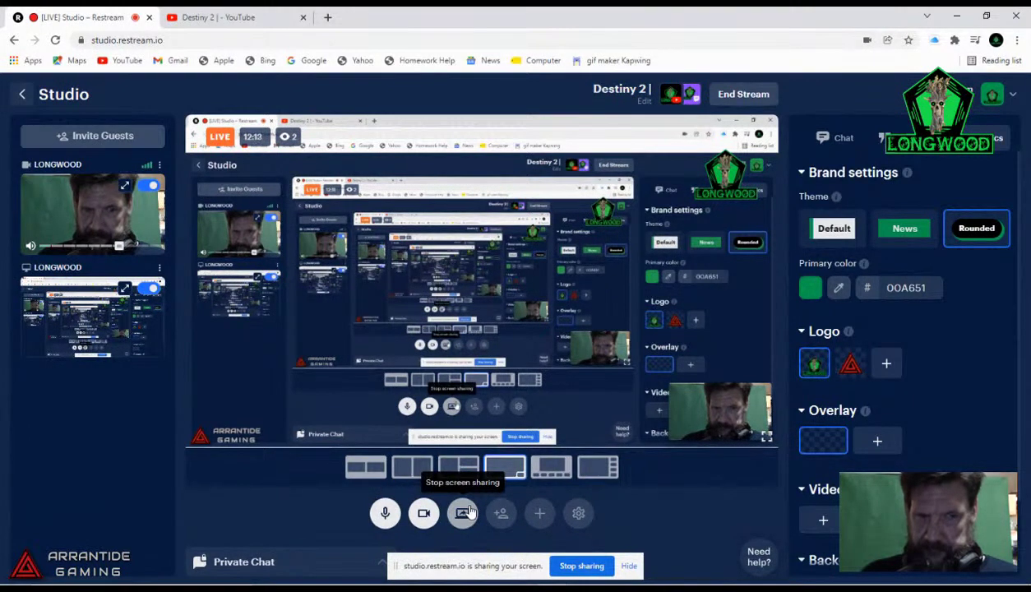
# Step: Mute the microphone, lower the webcam source's volume to 35, and unmute it
pyautogui.click(385, 514)
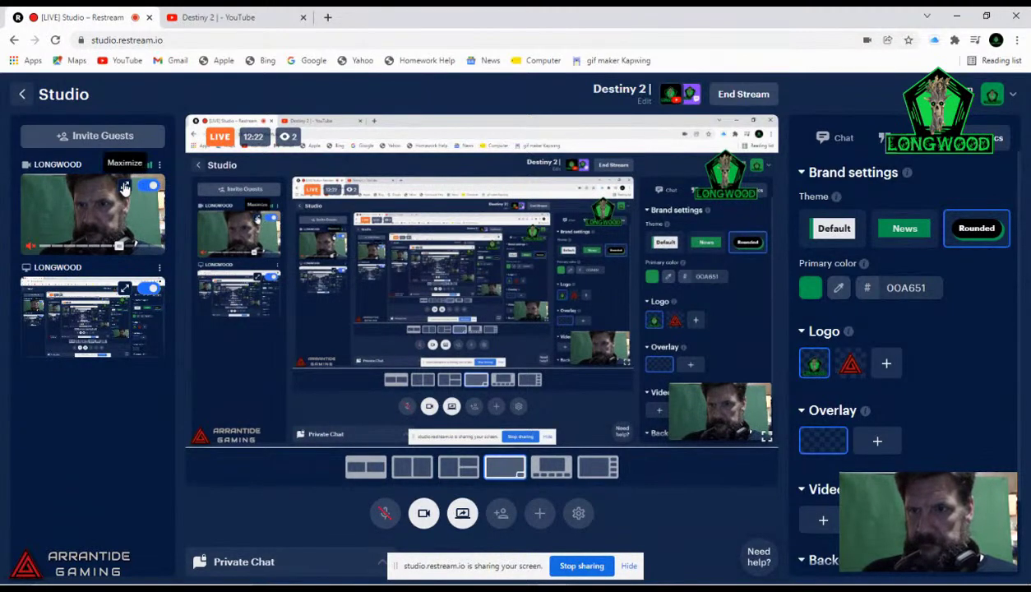
pyautogui.moveTo(120, 251)
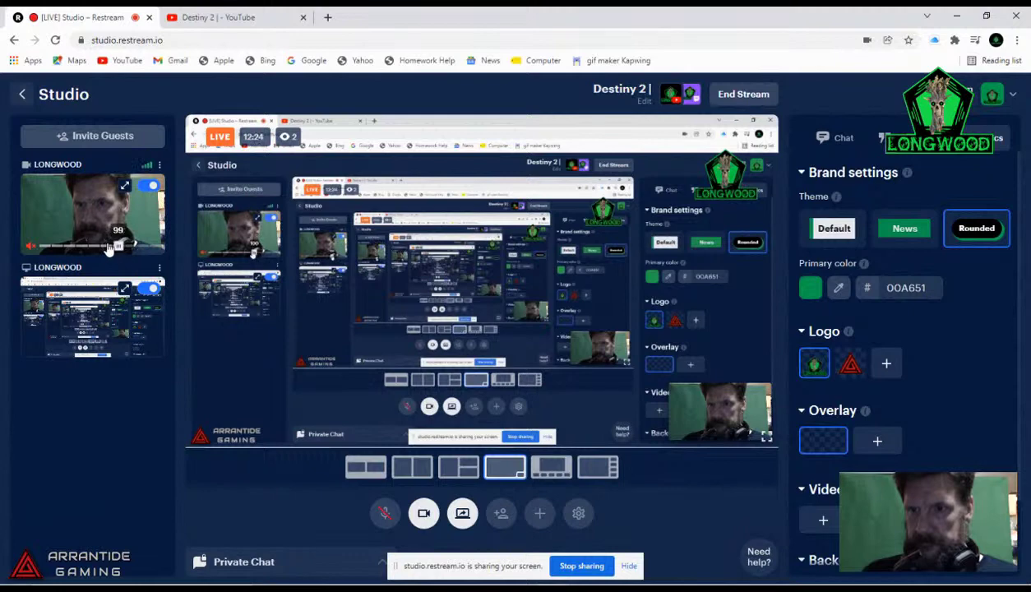
pyautogui.moveTo(108, 248); pyautogui.dragTo(71, 254)
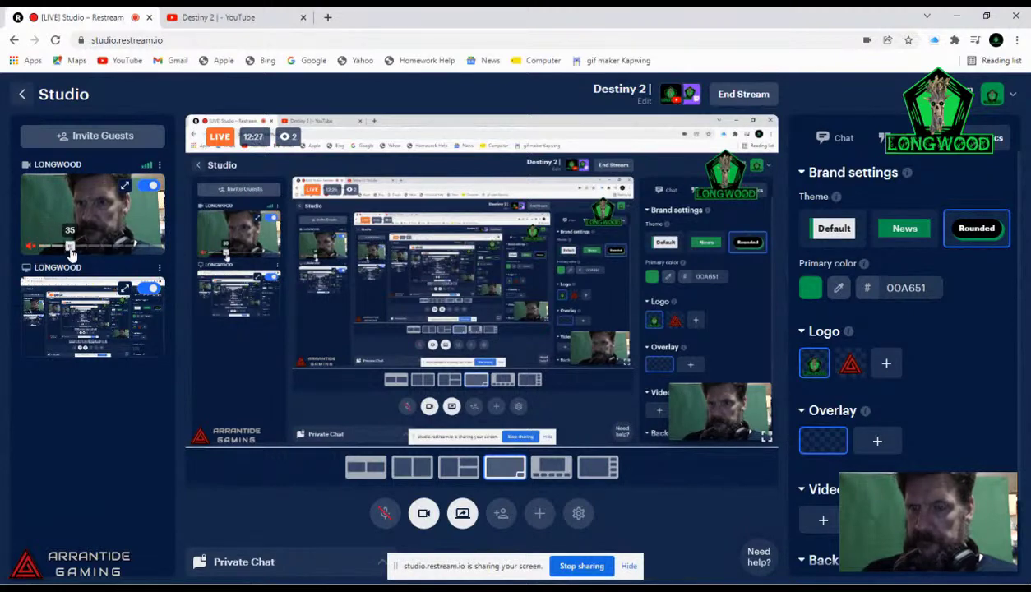
pyautogui.click(31, 246)
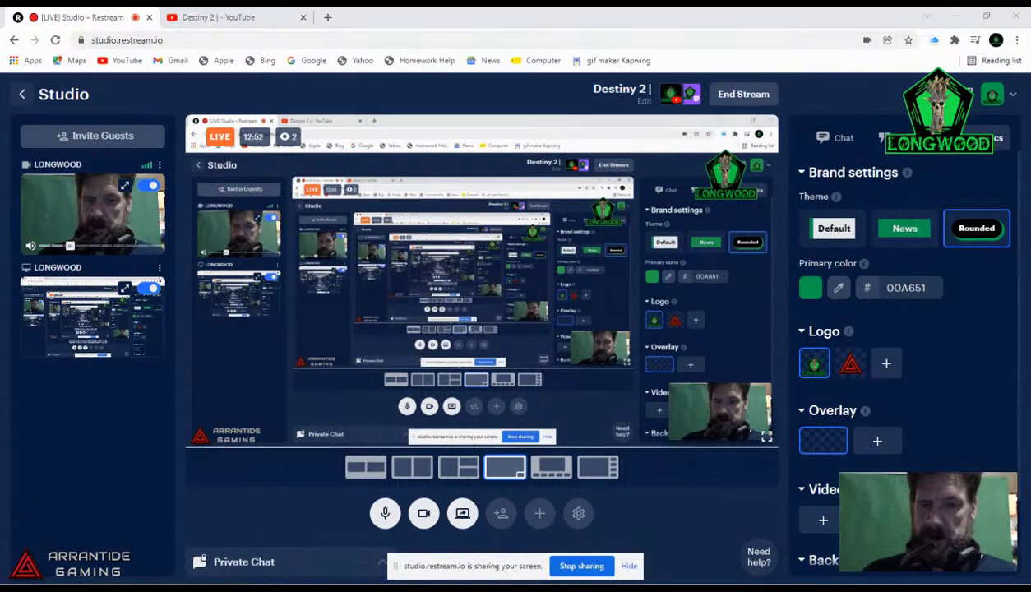
# Step: Switch to the Destiny 2 game and run the character out past the vendors into the pipe-lined passage
pyautogui.press('super')
pyautogui.click(522, 574)
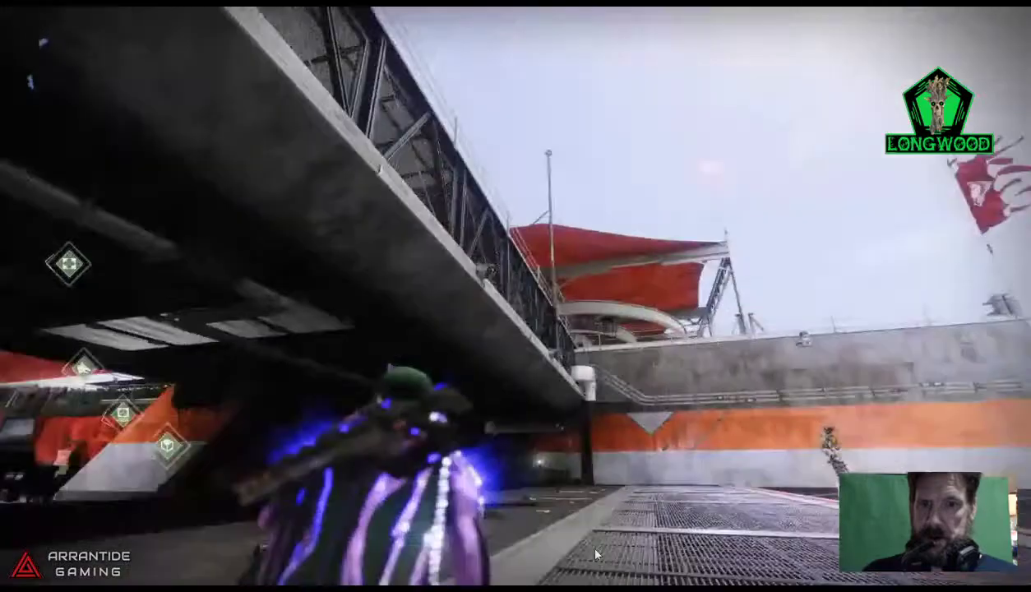
pyautogui.press('w')
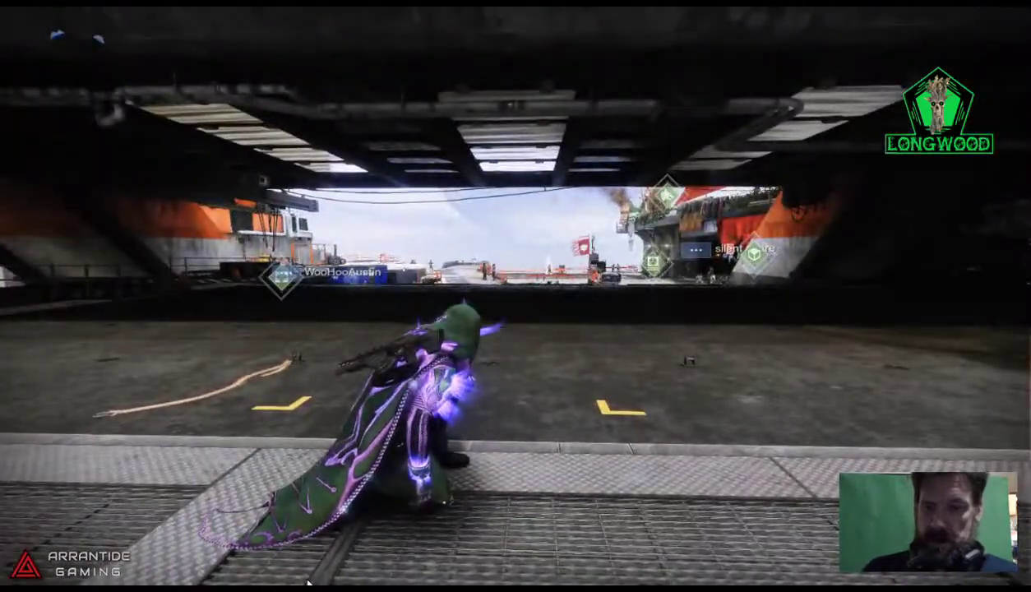
pyautogui.press('w')
pyautogui.press('w')
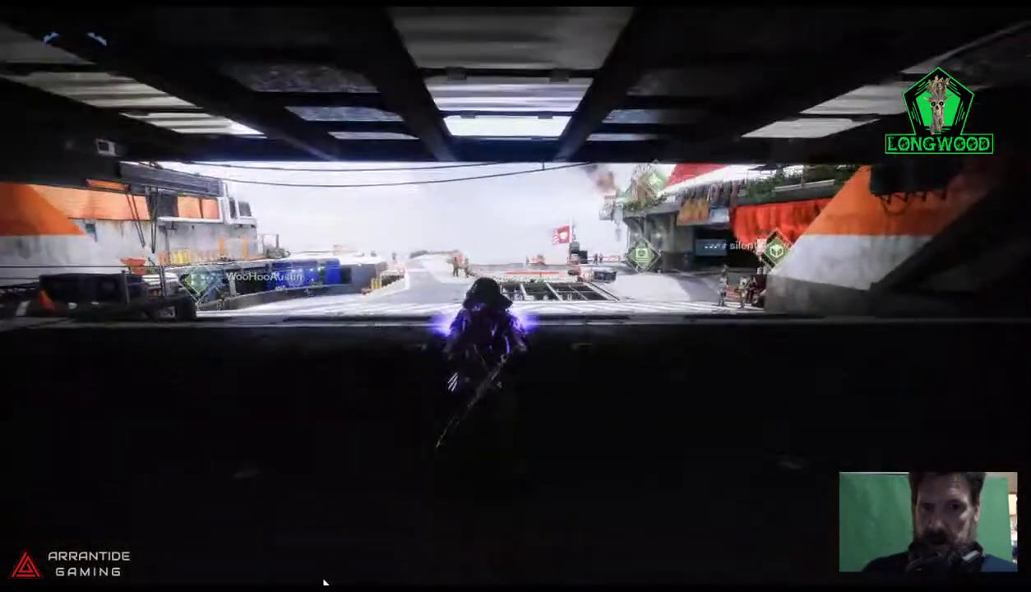
pyautogui.press('w')
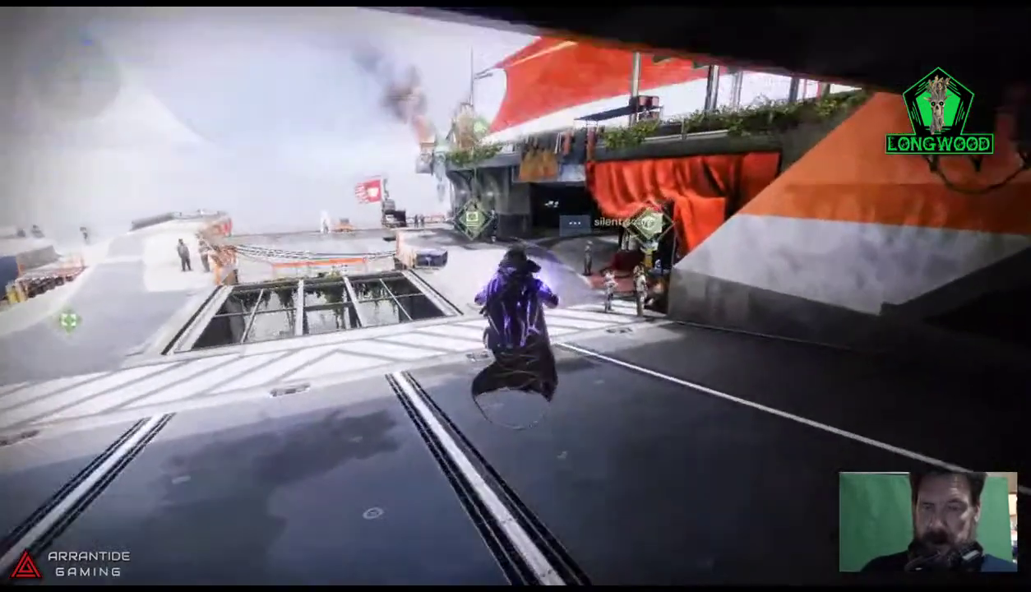
pyautogui.press('w')
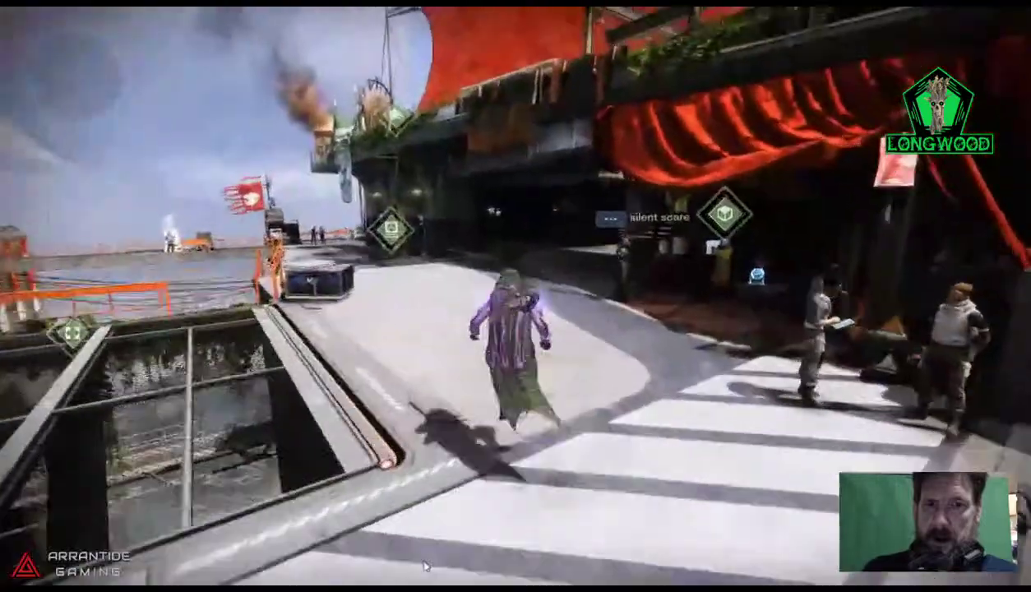
pyautogui.press('w')
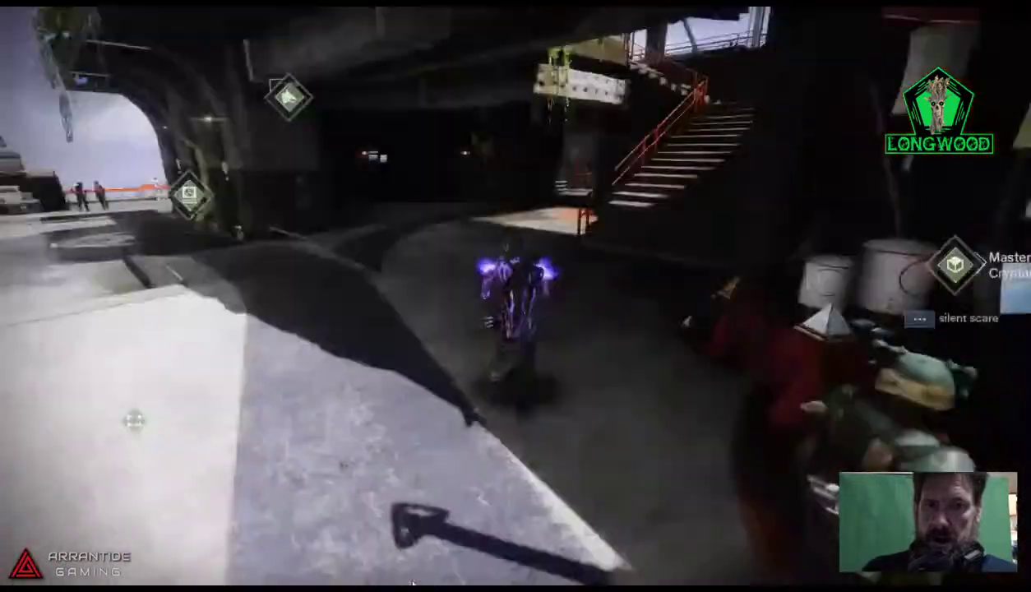
pyautogui.press('w')
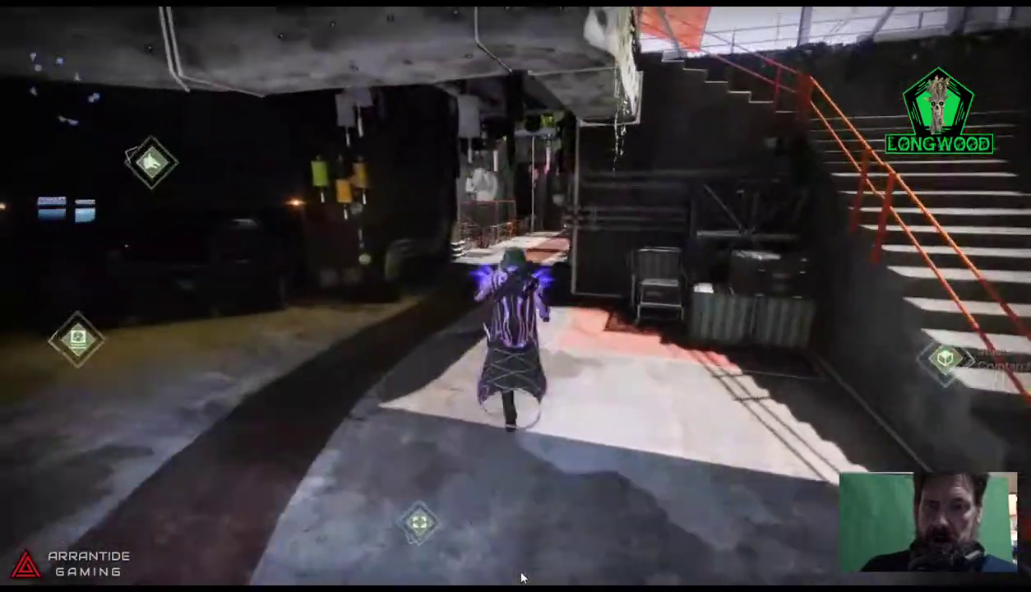
pyautogui.press('w')
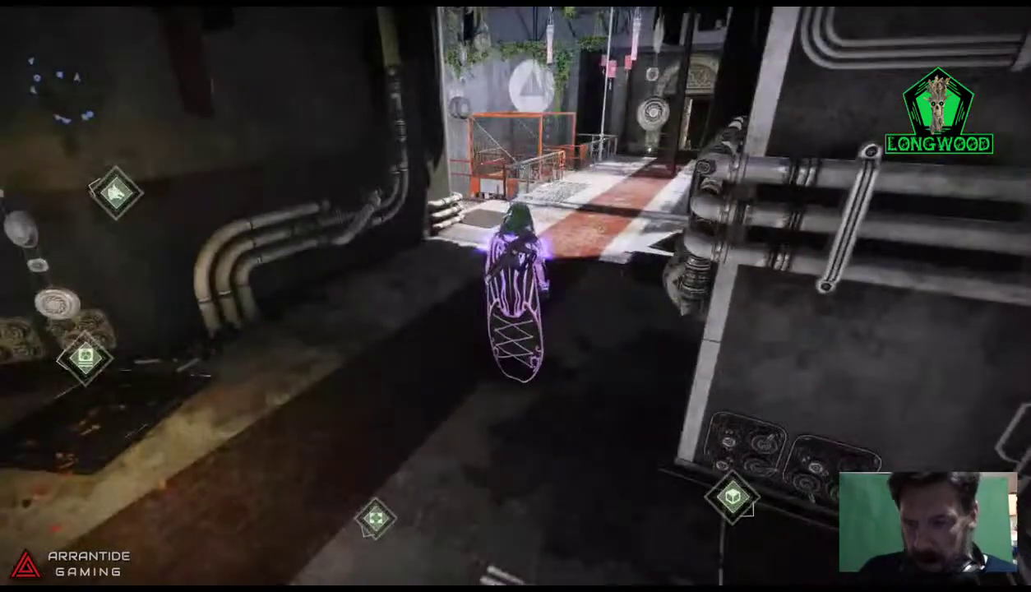
pyautogui.press('w')
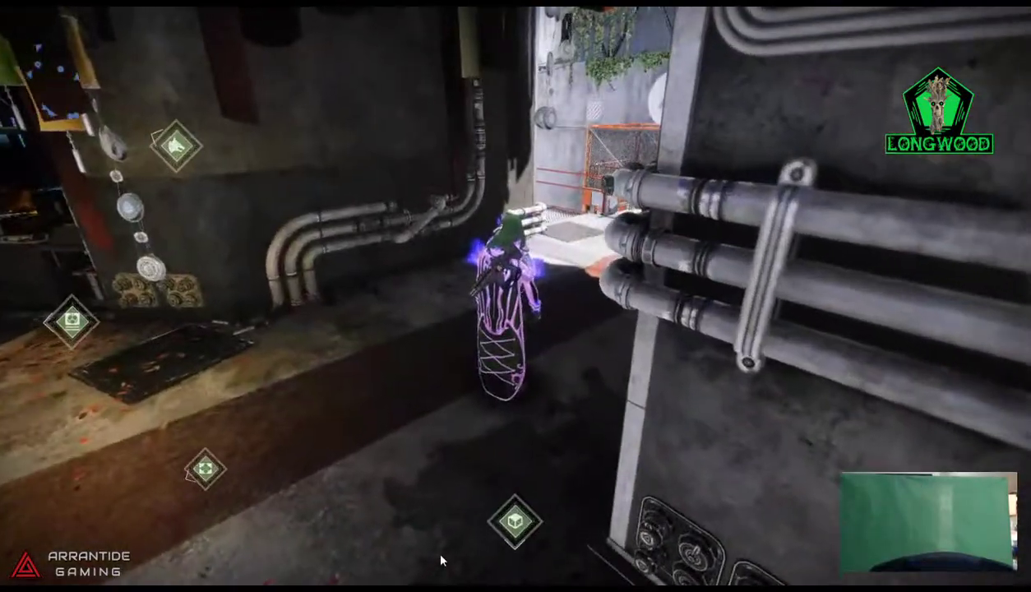
pyautogui.press('w')
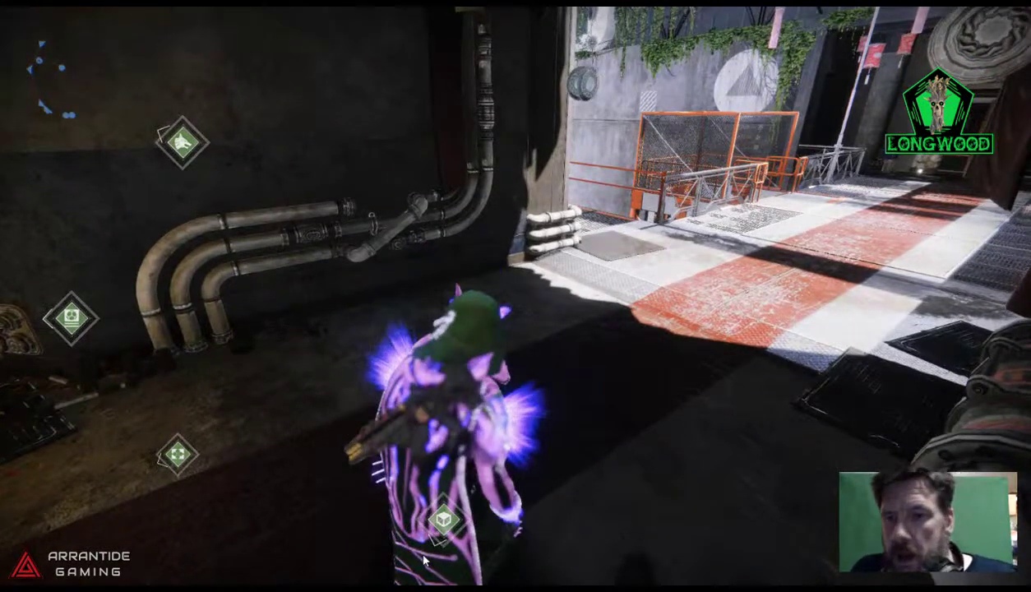
# Step: Return to Restream Studio, mute the webcam source's microphone, and raise its volume slightly
pyautogui.hotkey('alt', 'Tab')
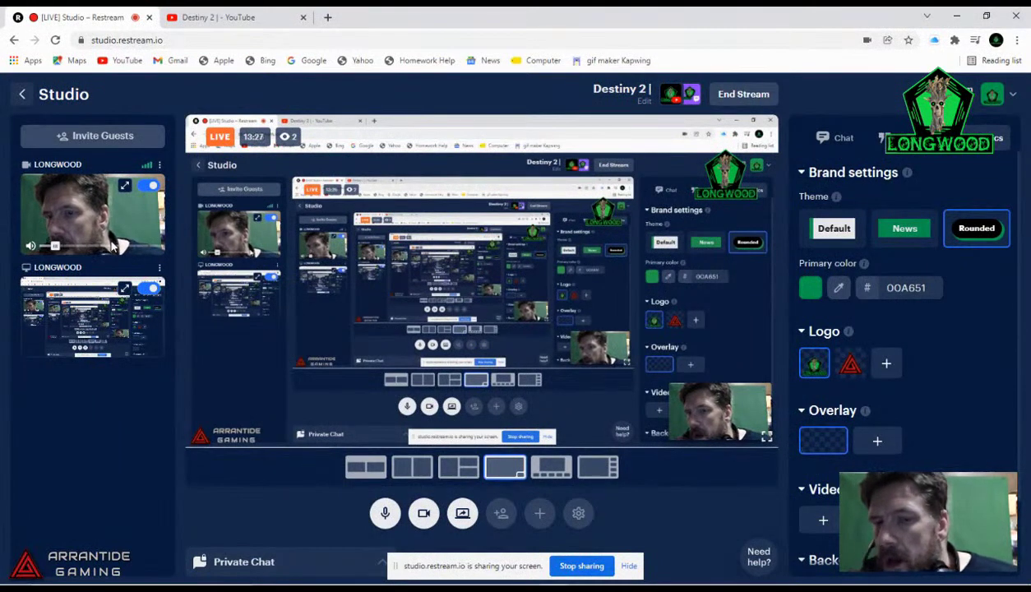
pyautogui.moveTo(115, 247)
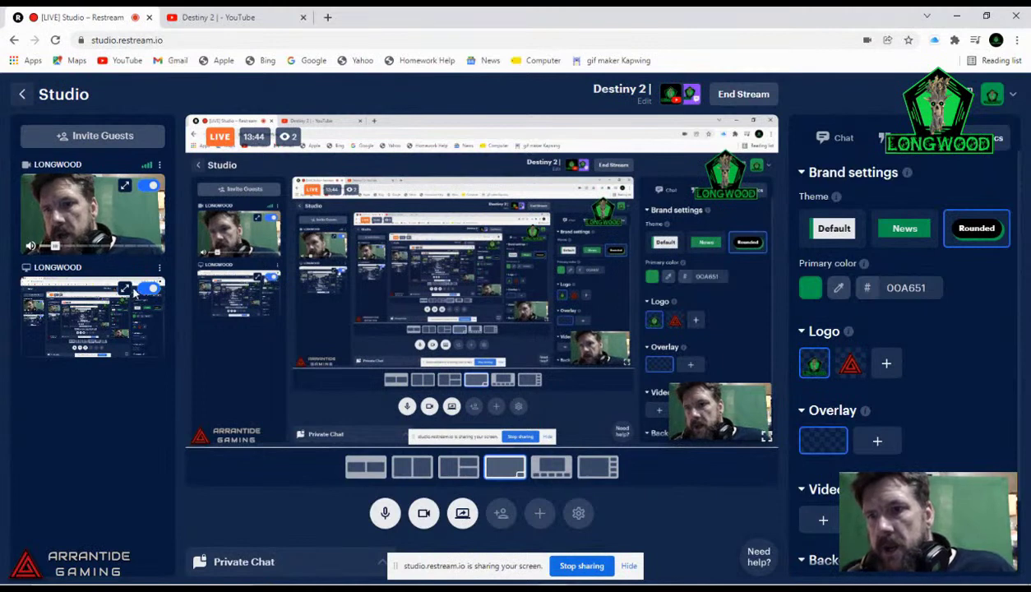
pyautogui.moveTo(64, 248)
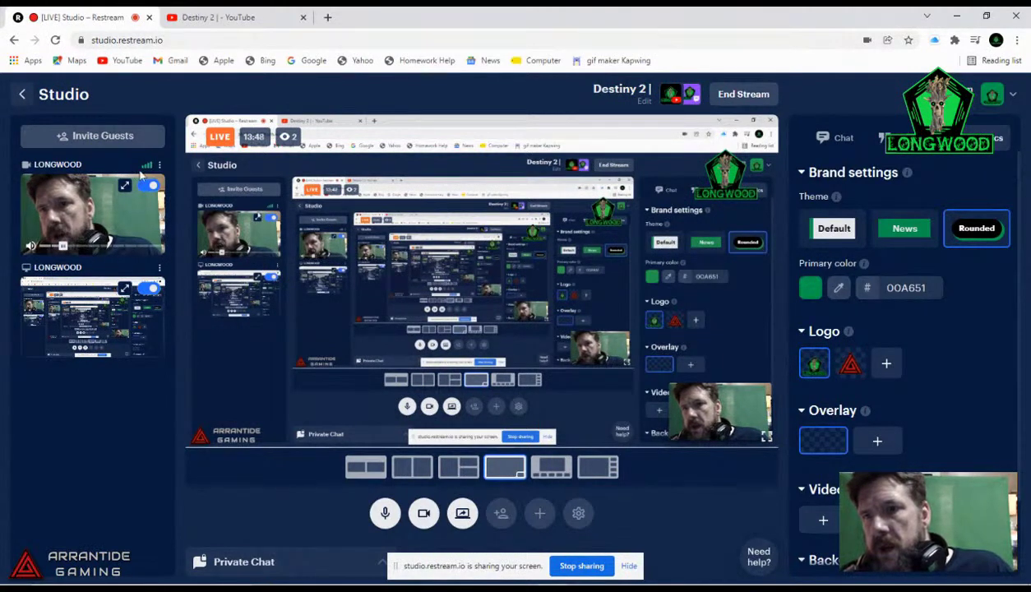
pyautogui.click(31, 245)
pyautogui.moveTo(70, 248)
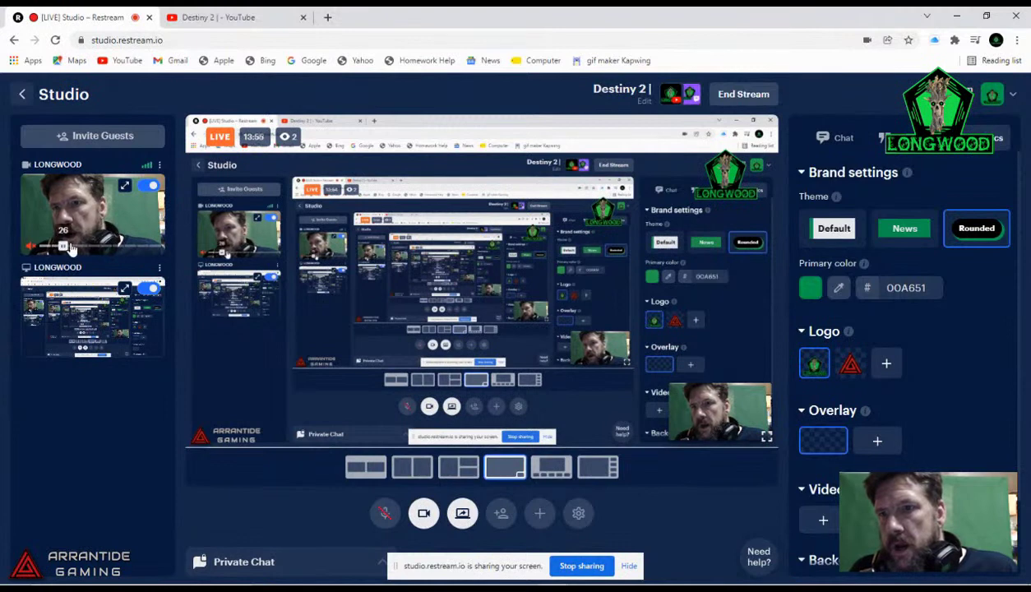
pyautogui.moveTo(66, 248); pyautogui.dragTo(70, 248)
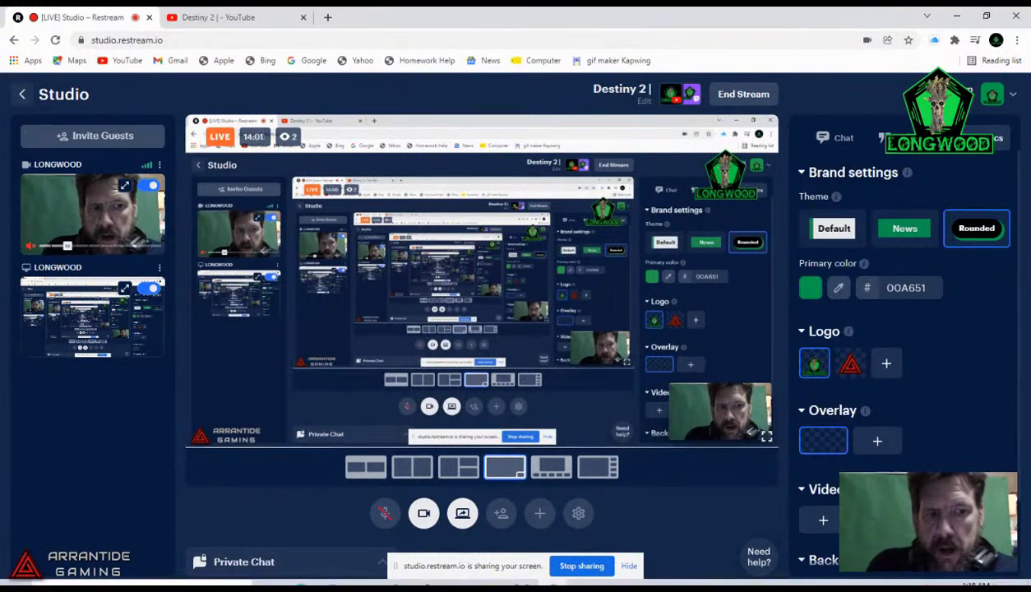
# Step: Look through the Windows playback devices and bring up the system sound options
pyautogui.click(935, 579)
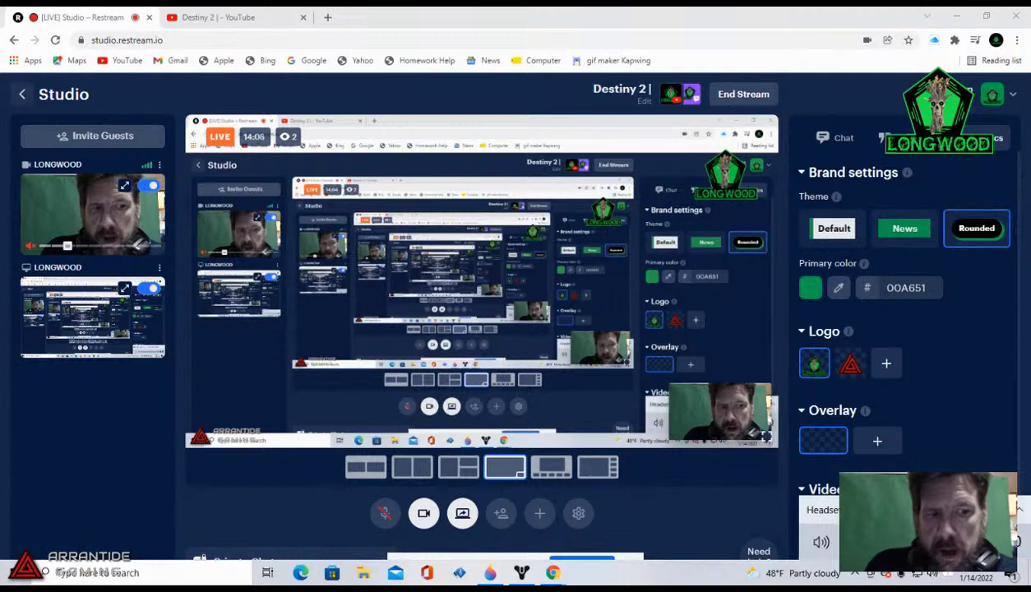
pyautogui.click(822, 510)
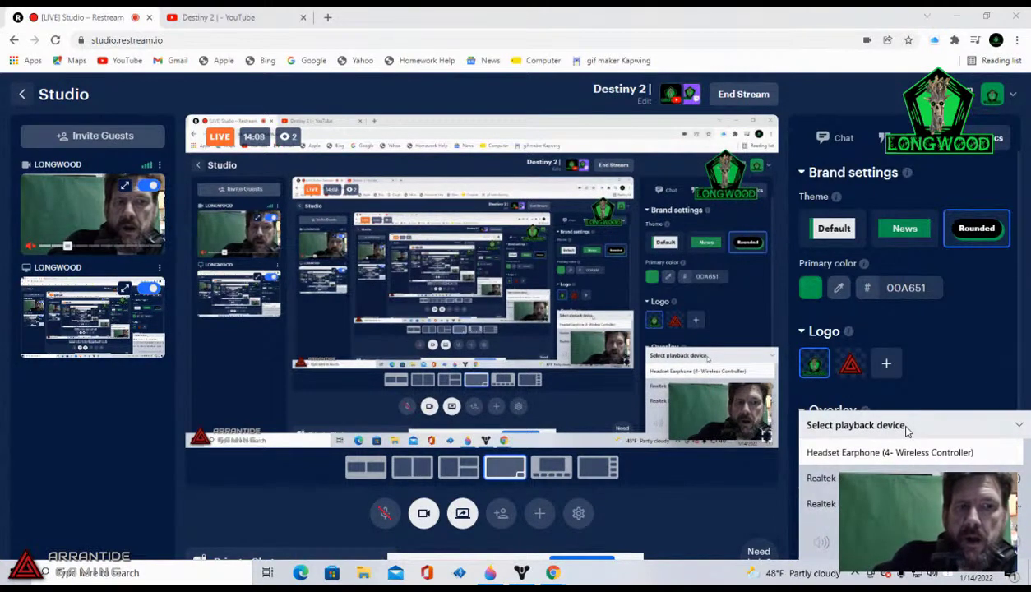
pyautogui.click(933, 576)
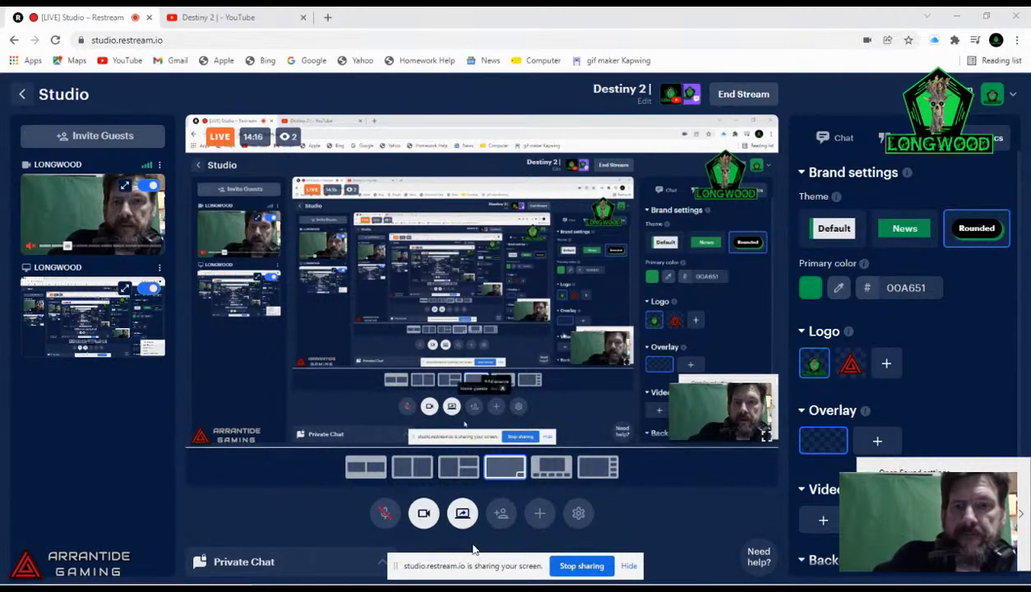
# Step: Unmute the studio microphone and lower the headset microphone's volume to 59 in the Windows sound settings
pyautogui.click(384, 514)
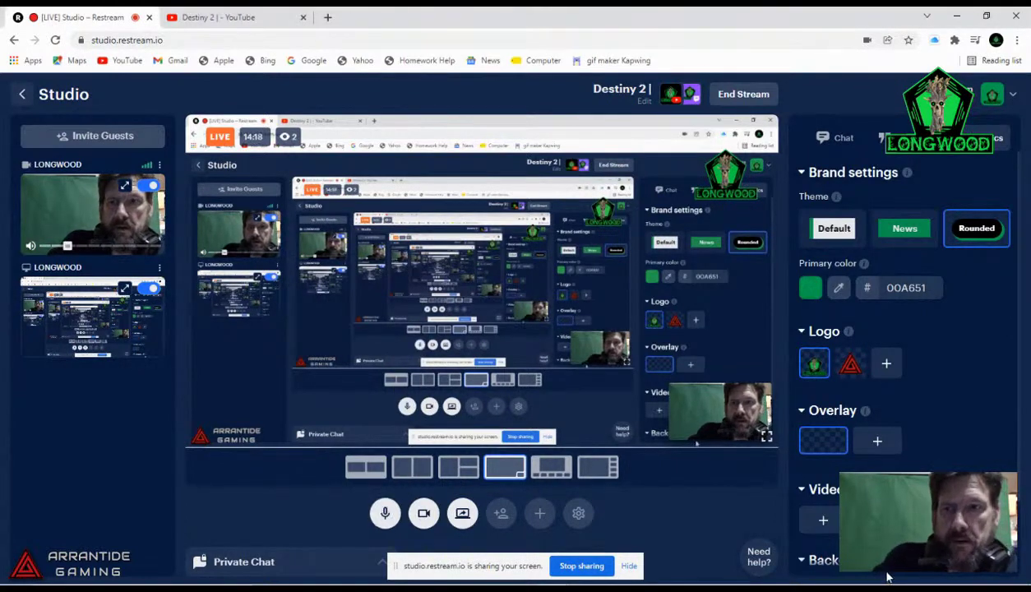
pyautogui.rightClick(937, 576)
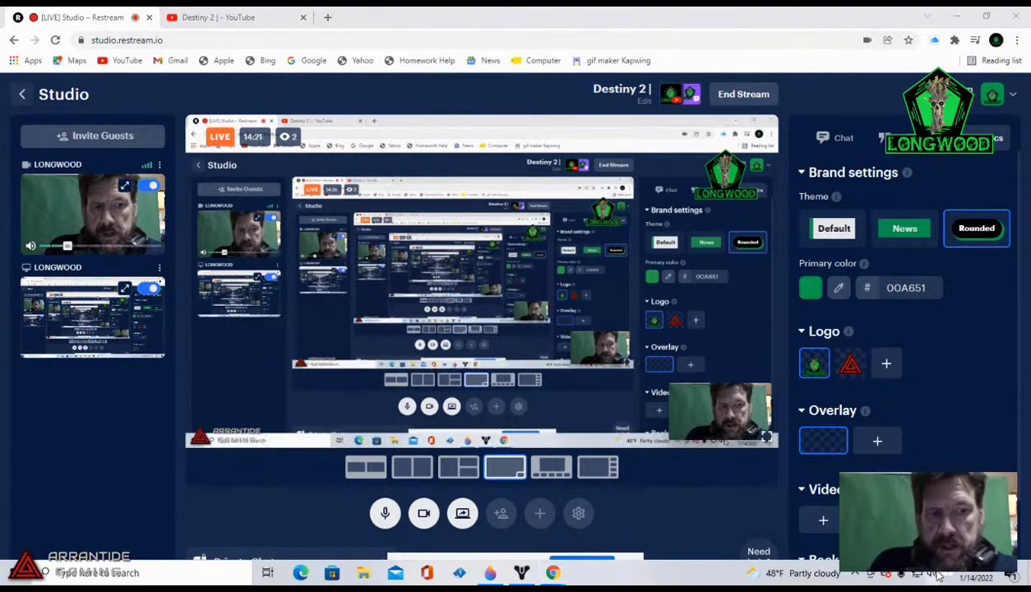
pyautogui.press('Escape')
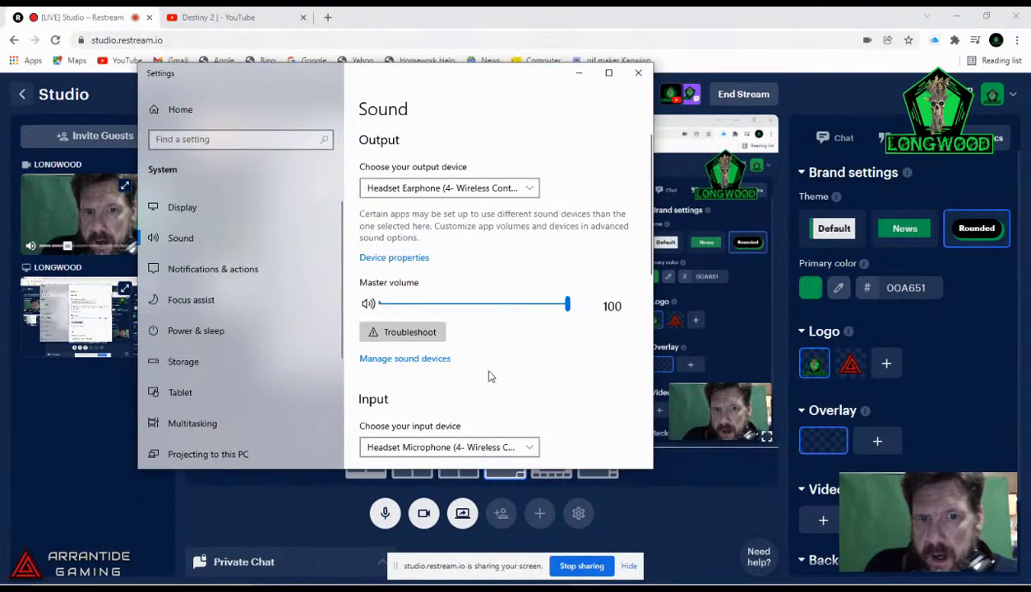
pyautogui.scroll(-3, 488, 375)
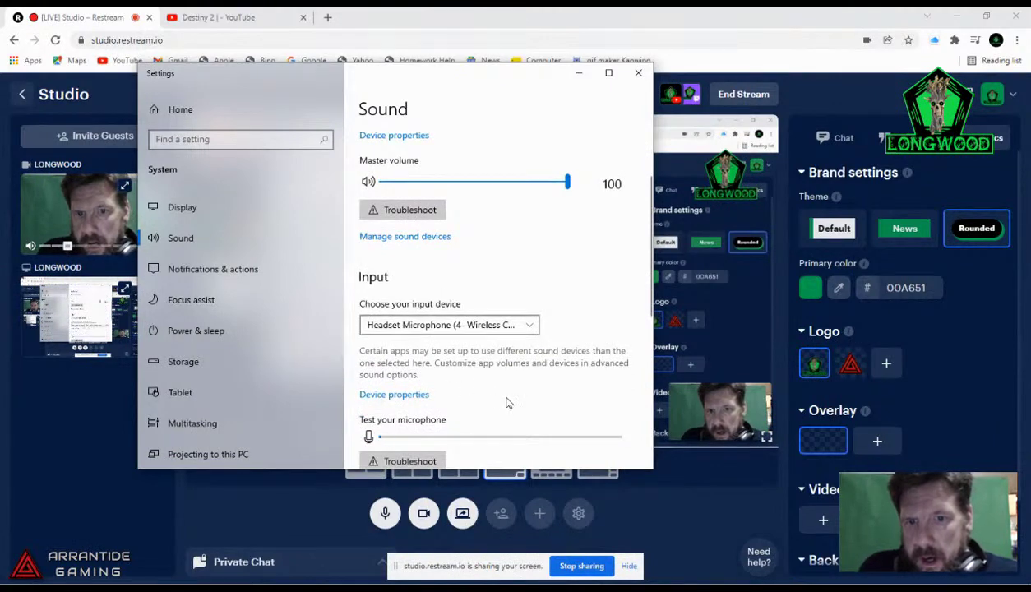
pyautogui.scroll(-2, 502, 407)
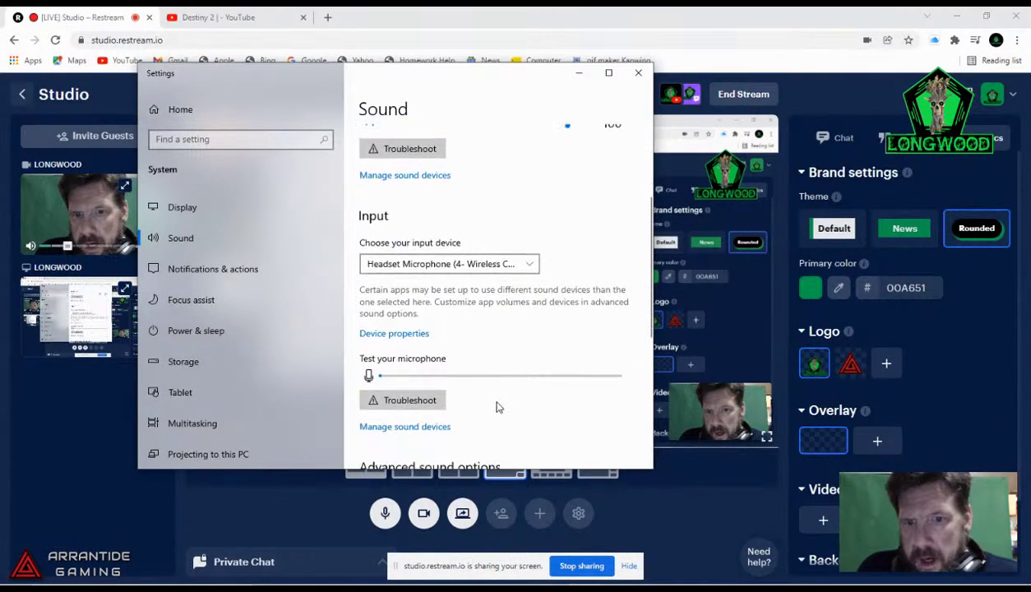
pyautogui.click(391, 334)
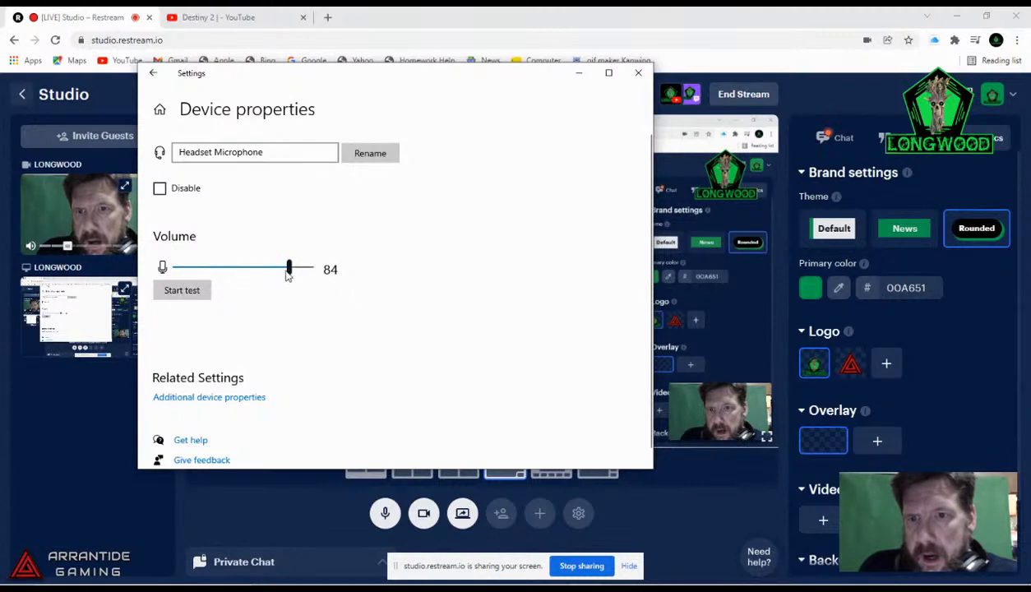
pyautogui.moveTo(289, 276); pyautogui.dragTo(254, 279)
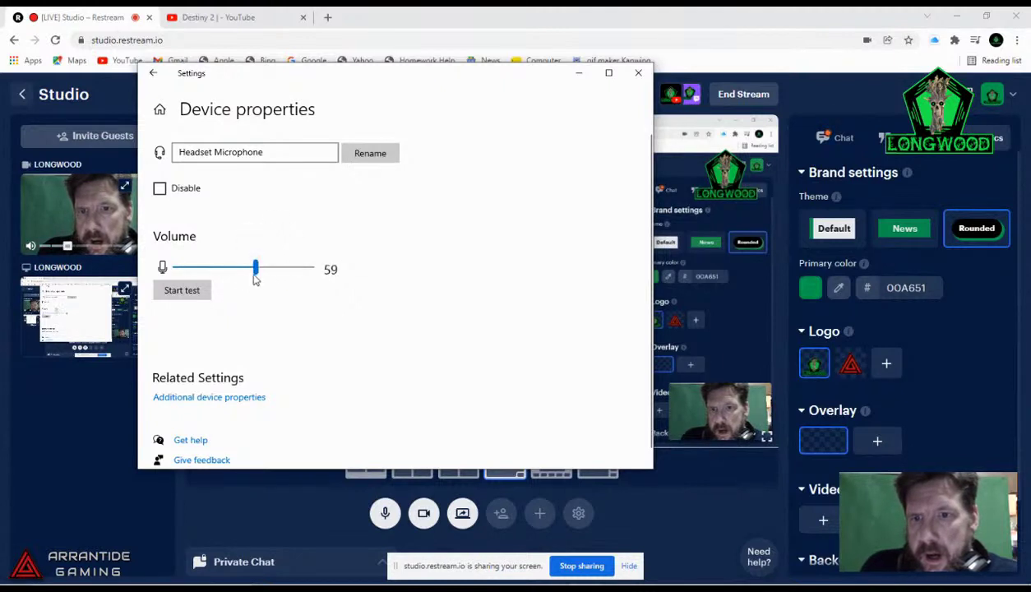
pyautogui.click(638, 72)
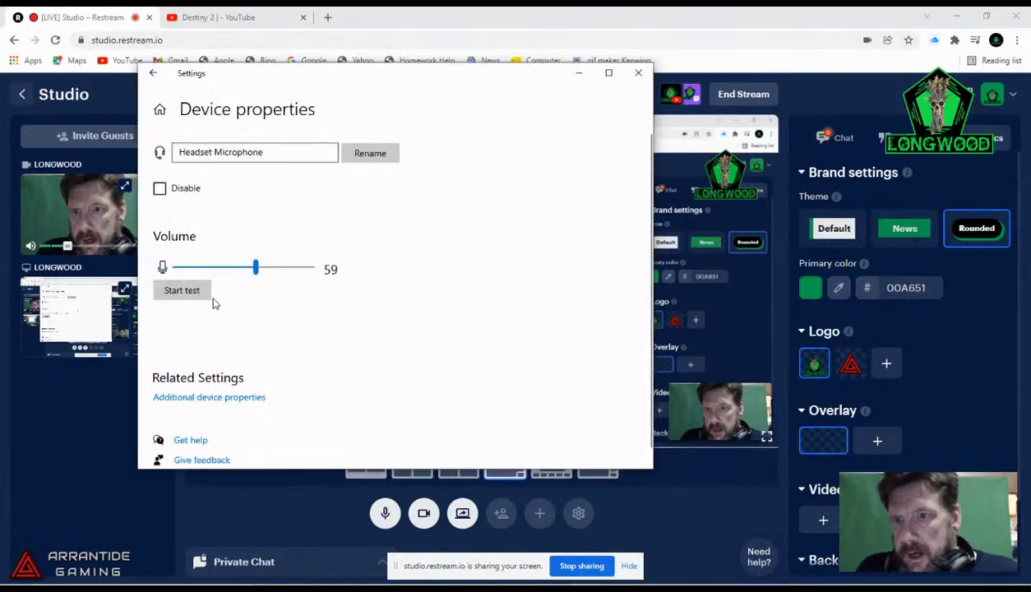
# Step: Raise the webcam source's volume to about halfway and close the Destiny 2 YouTube page
pyautogui.click(82, 246)
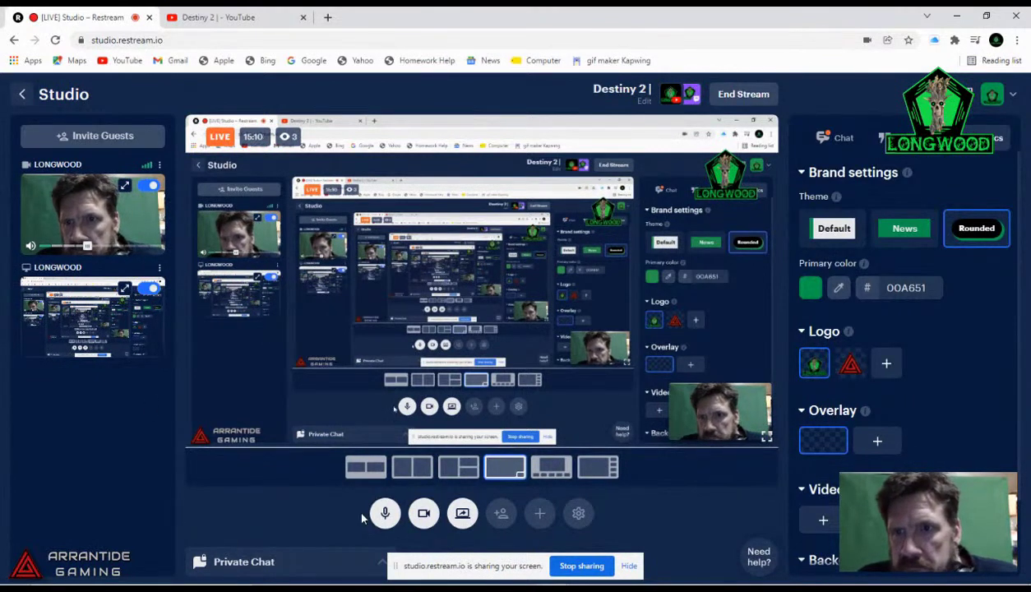
pyautogui.click(237, 19)
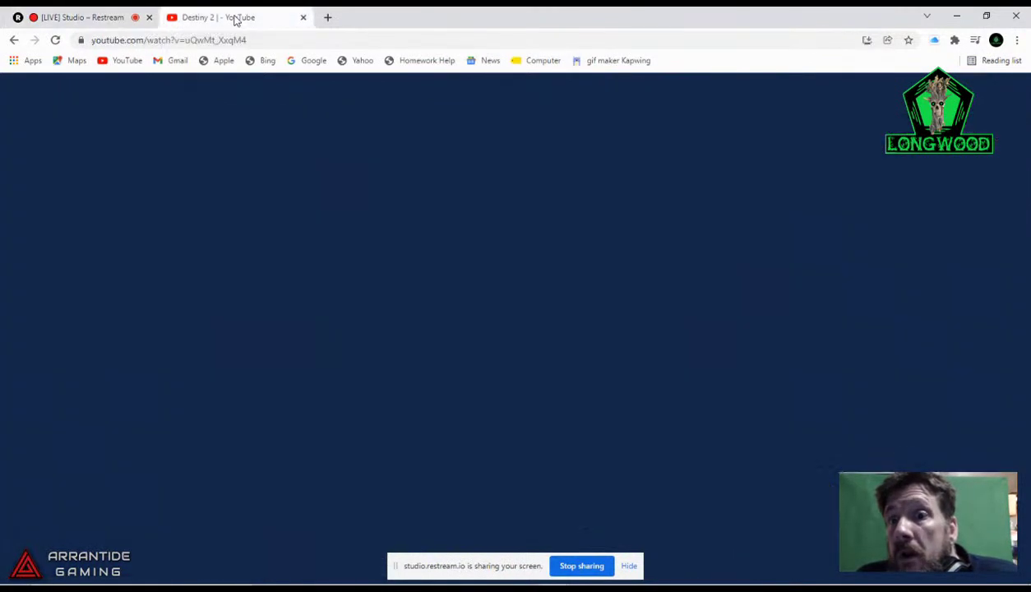
pyautogui.click(304, 17)
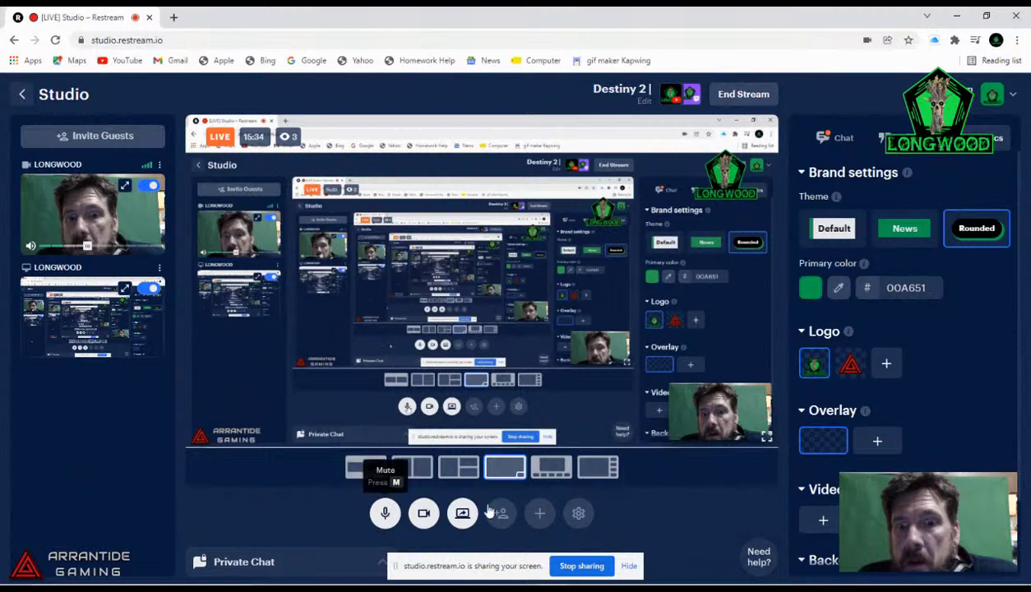
# Step: Turn on echo cancellation and noise suppression in the studio's audio settings
pyautogui.click(579, 514)
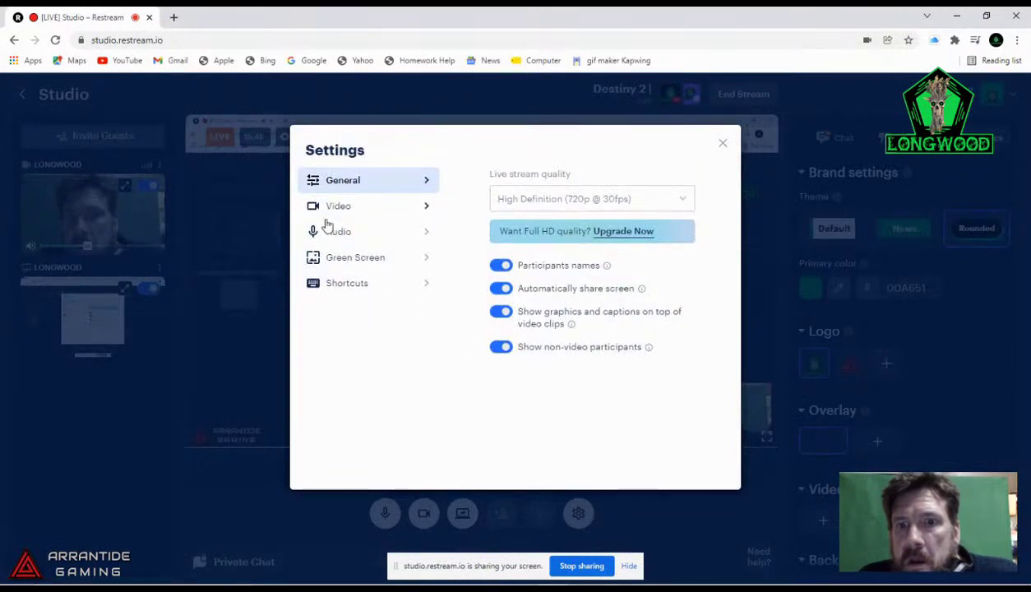
pyautogui.click(348, 236)
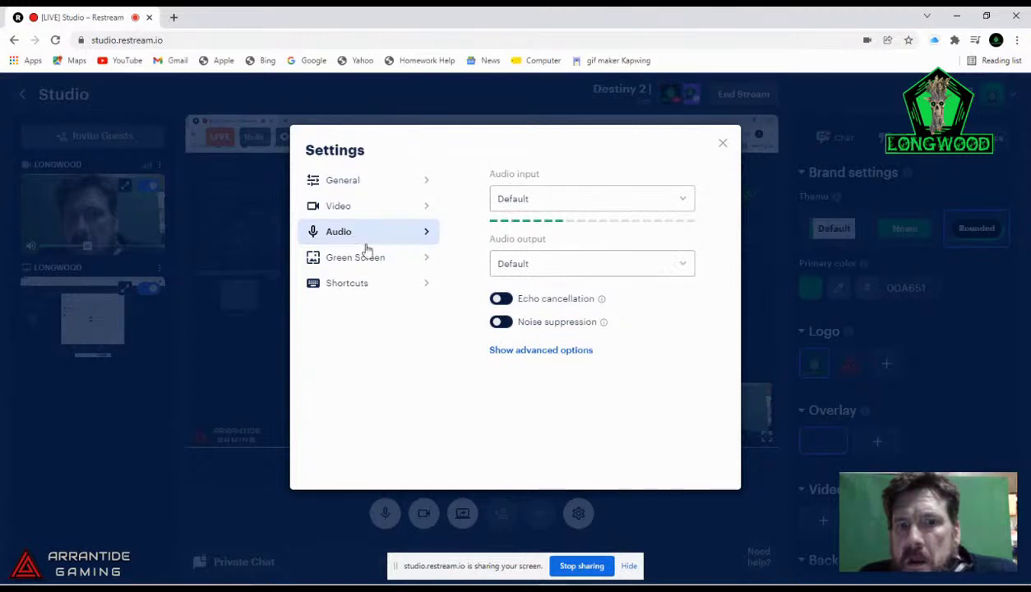
pyautogui.click(500, 300)
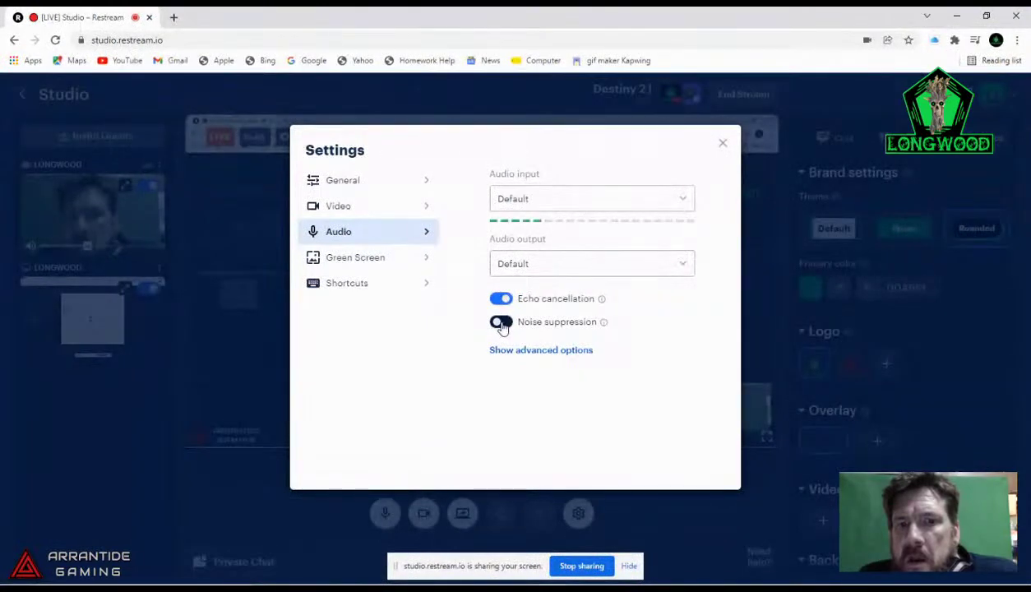
pyautogui.click(501, 322)
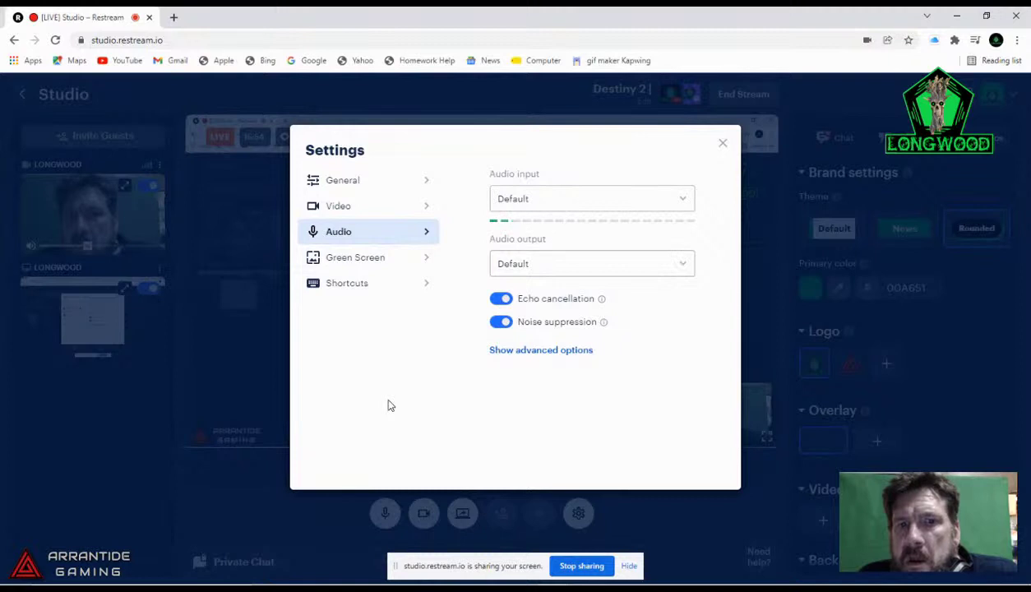
# Step: Review the studio's advanced audio options and available audio input devices, leaving the input on Default
pyautogui.click(528, 352)
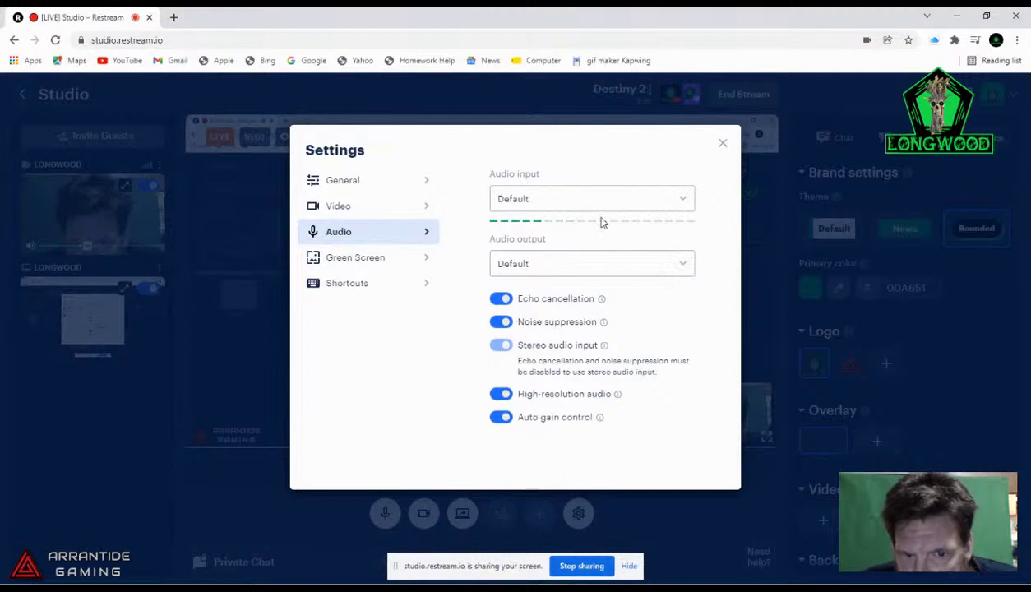
pyautogui.click(671, 205)
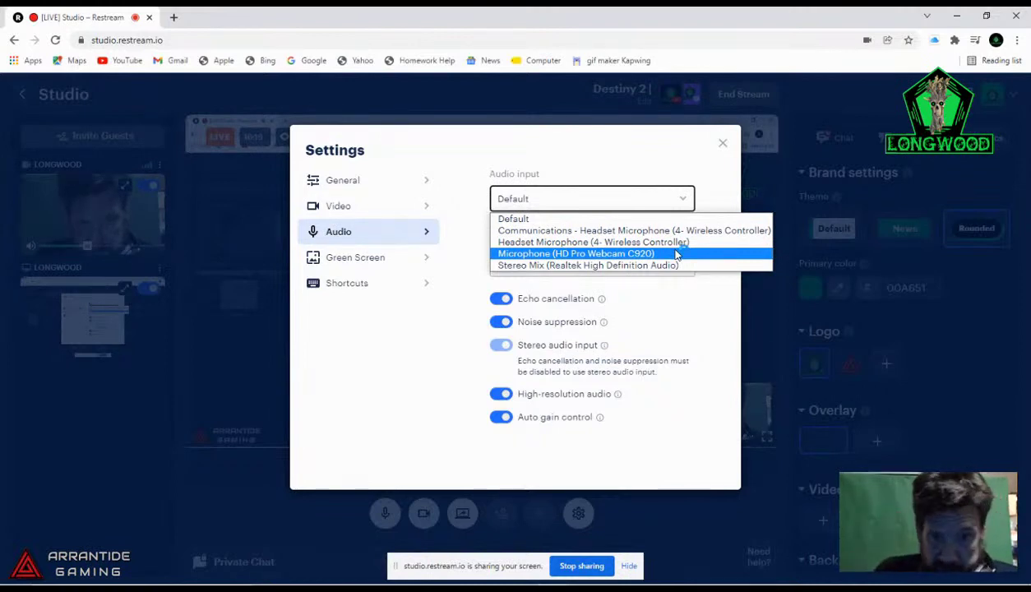
pyautogui.click(613, 388)
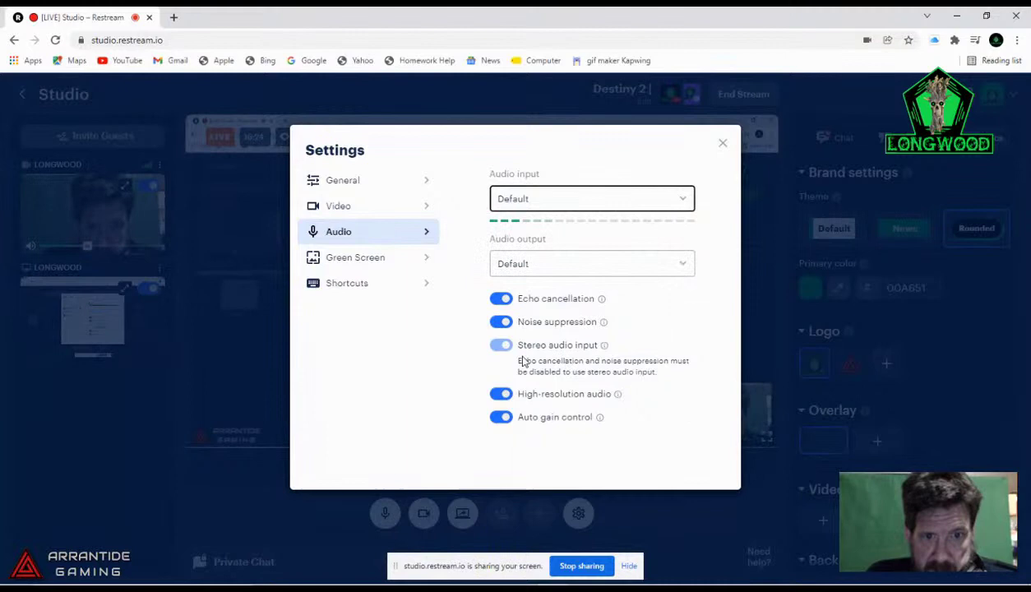
pyautogui.click(722, 145)
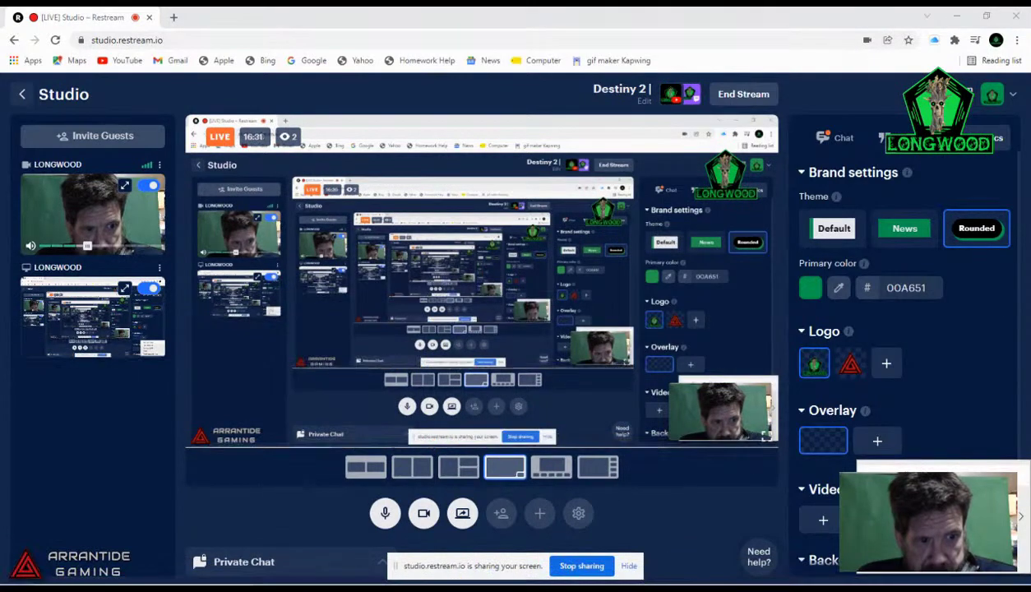
# Step: Check the Windows sound input choices, keep Headset Microphone (4- Wireless Controller) selected, and dismiss the audio troubleshooter
pyautogui.press('super+i')
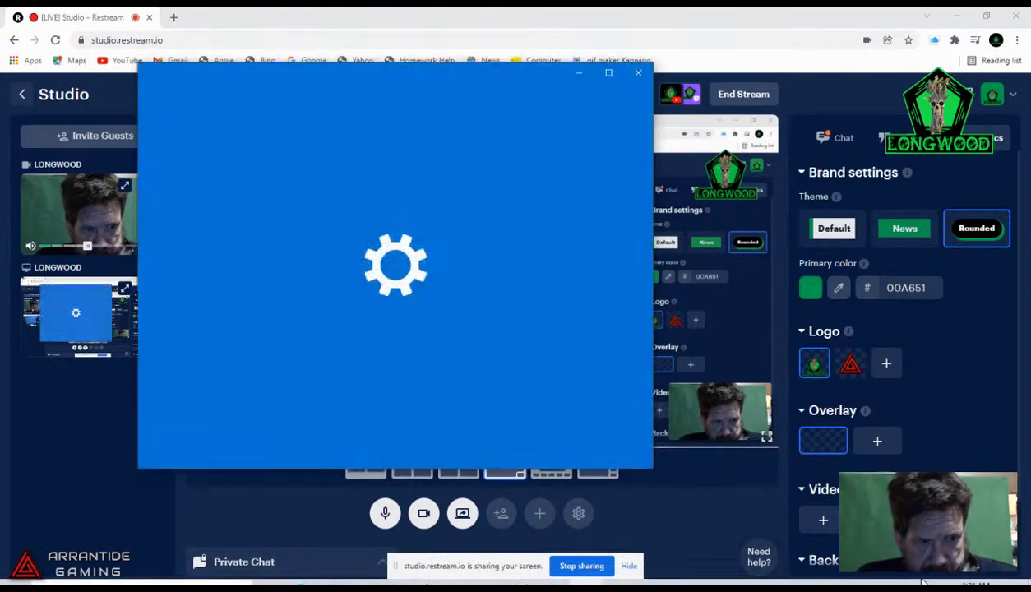
pyautogui.rightClick(931, 575)
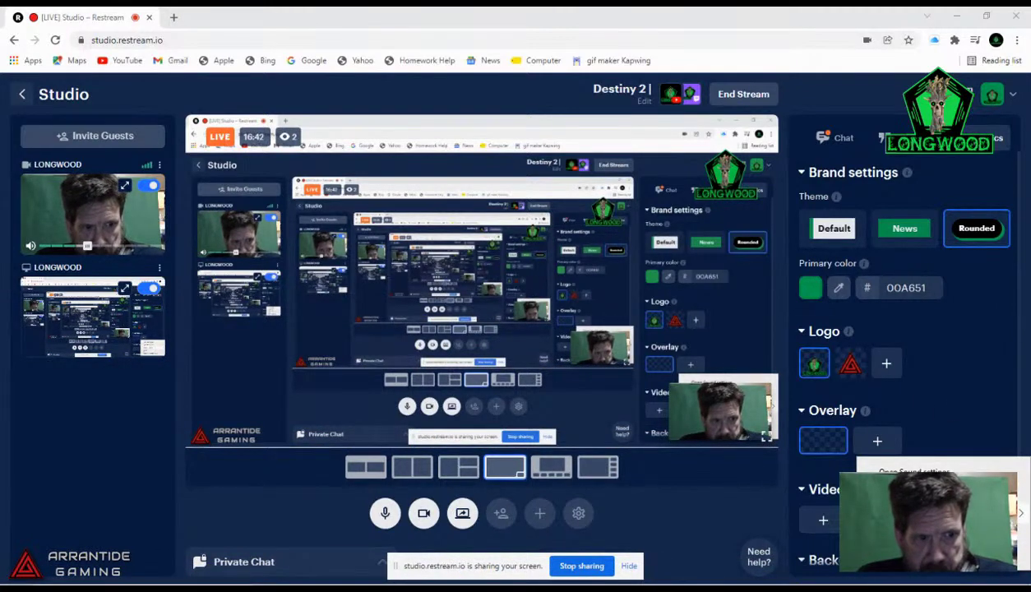
pyautogui.moveTo(686, 568)
pyautogui.click(585, 572)
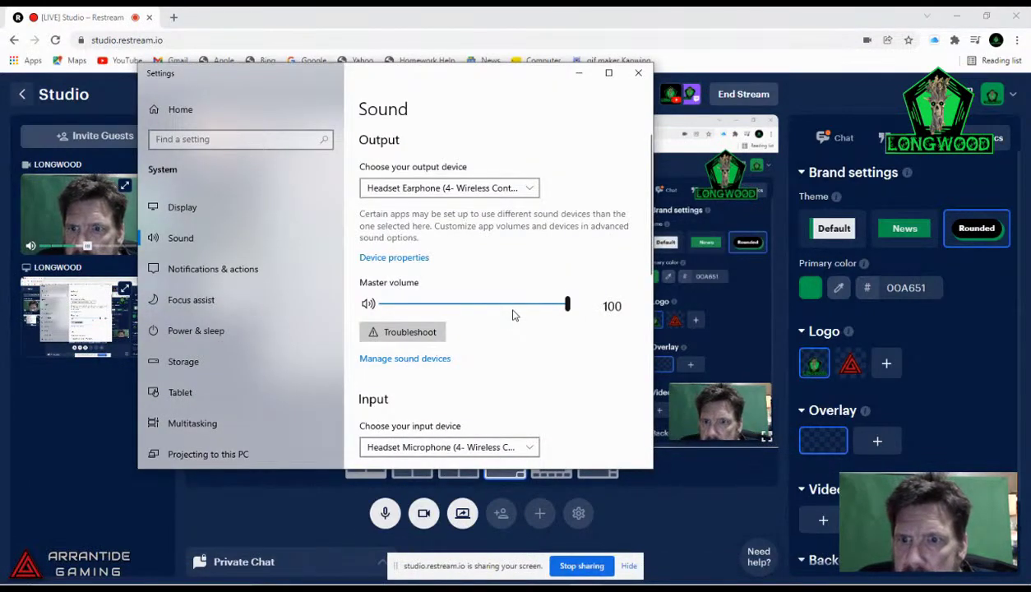
pyautogui.scroll(-4, 513, 315)
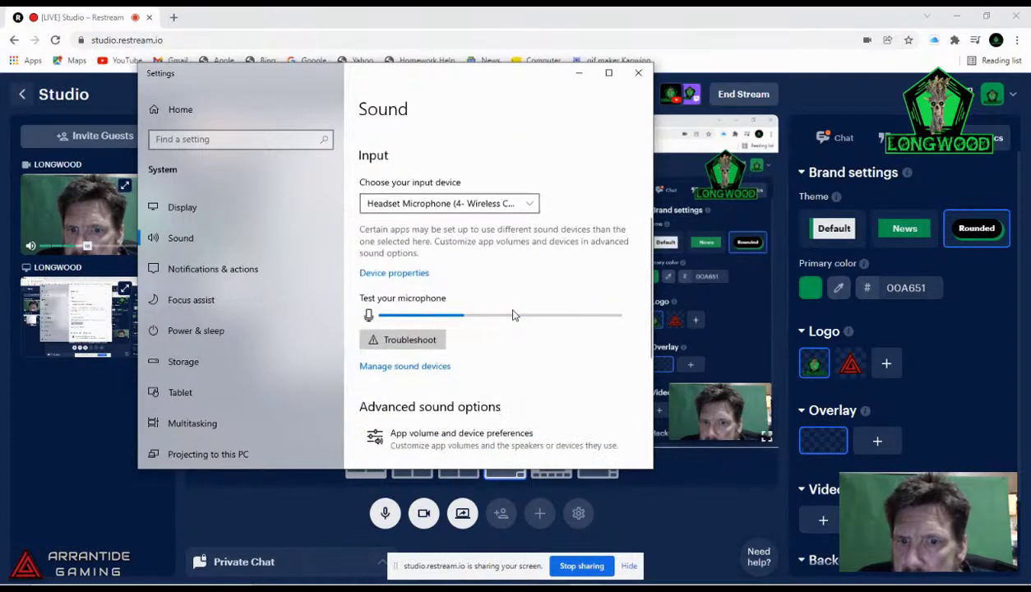
pyautogui.click(527, 206)
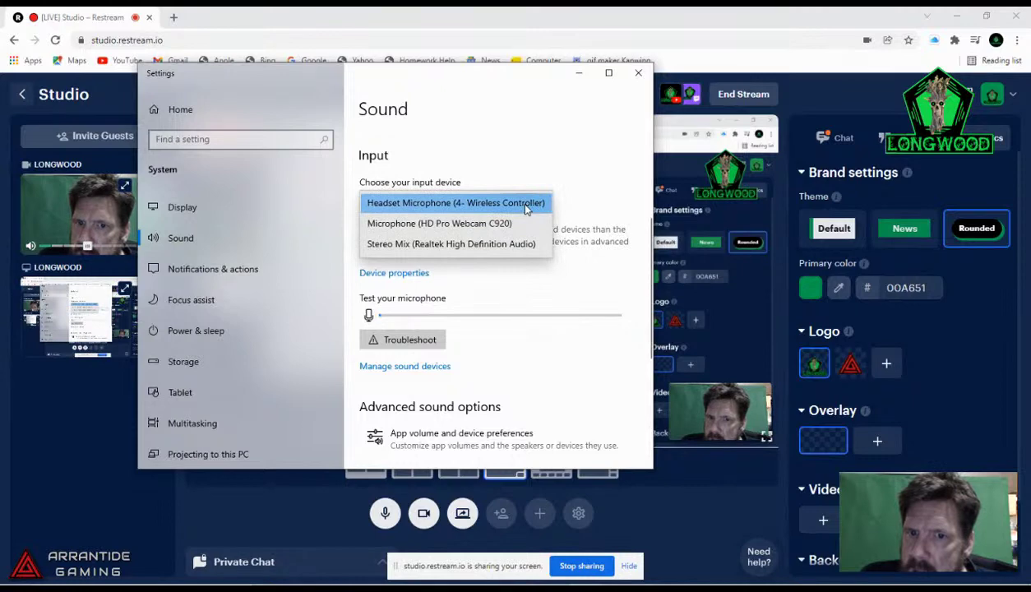
pyautogui.click(526, 207)
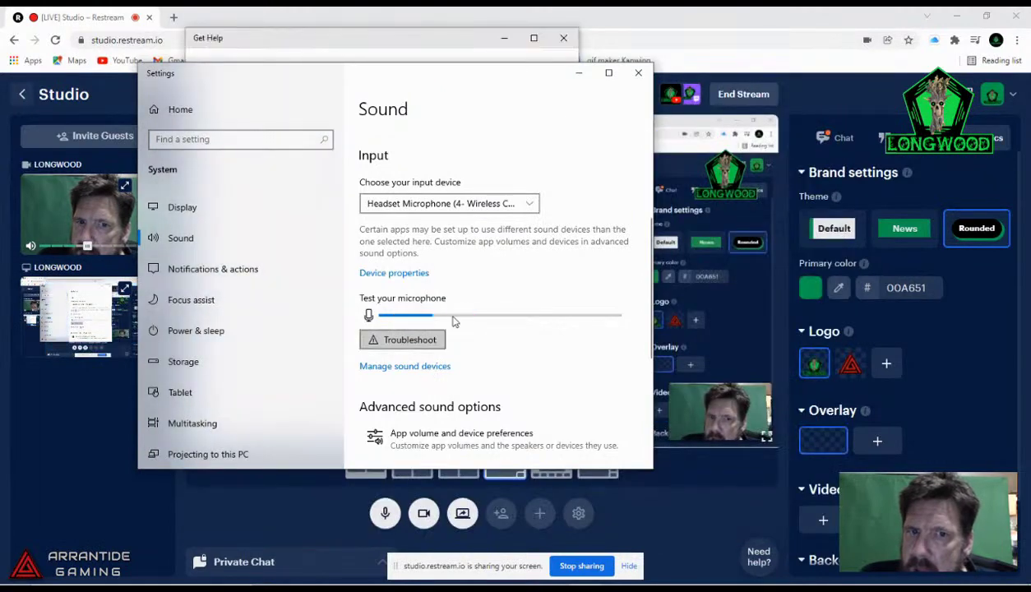
pyautogui.click(584, 82)
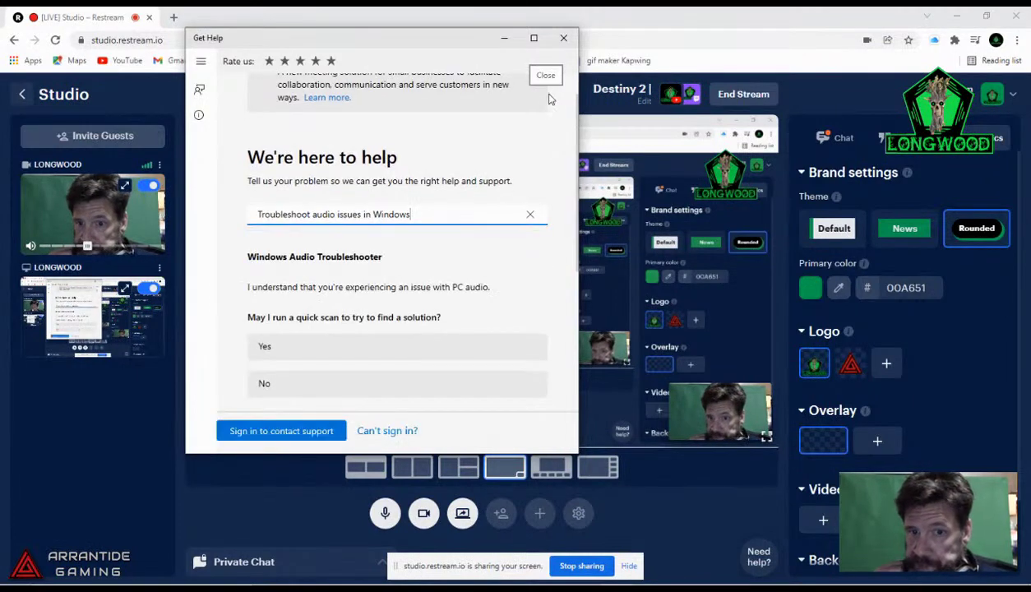
pyautogui.click(566, 41)
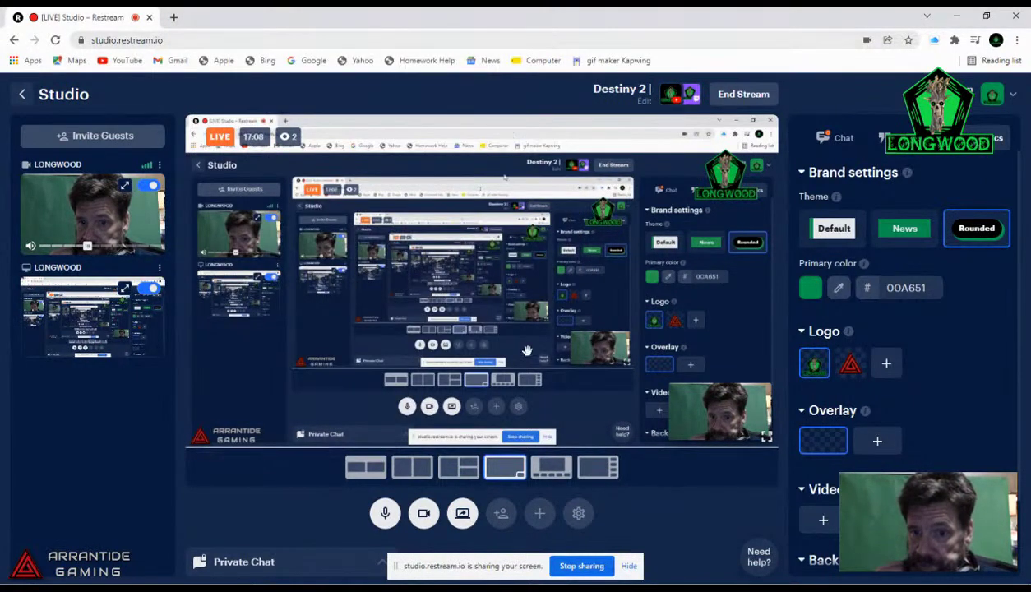
# Step: Disable the HD Pro Webcam C920 microphone among the Windows sound devices and close the settings
pyautogui.click(587, 575)
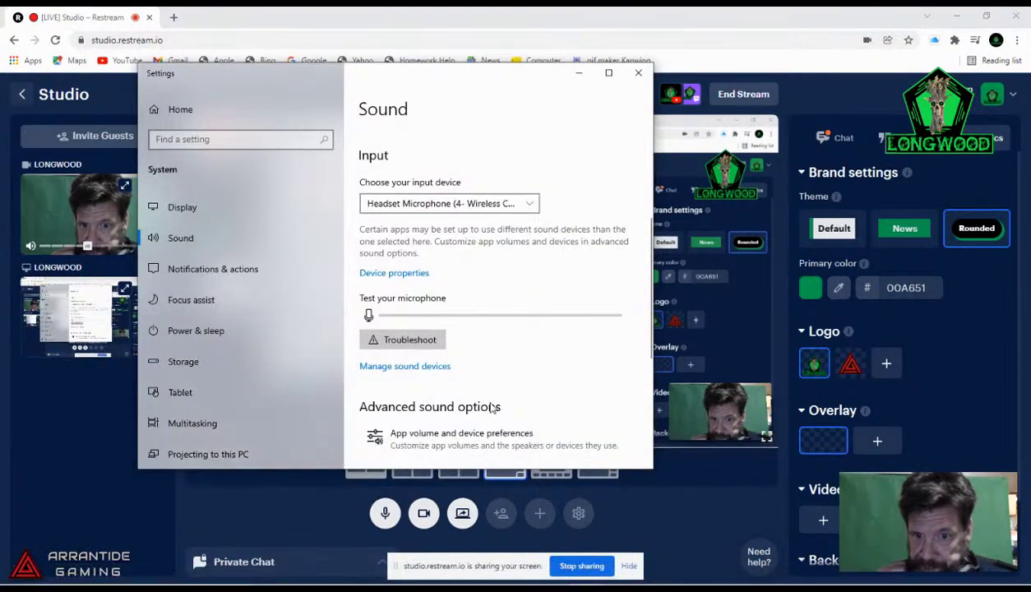
pyautogui.scroll(-2, 491, 408)
pyautogui.scroll(2, 492, 409)
pyautogui.scroll(2, 491, 408)
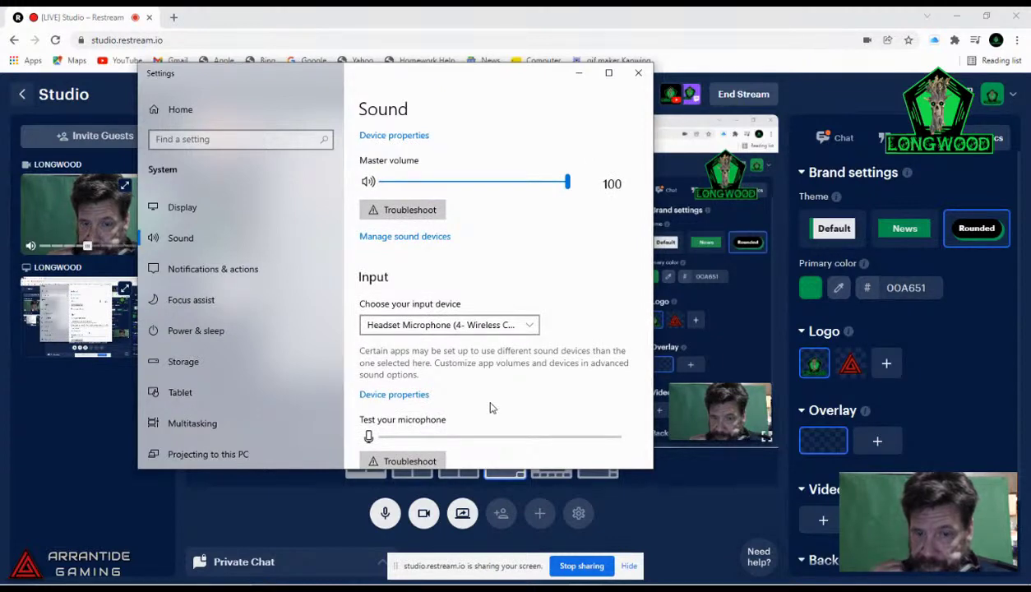
pyautogui.scroll(-1, 489, 412)
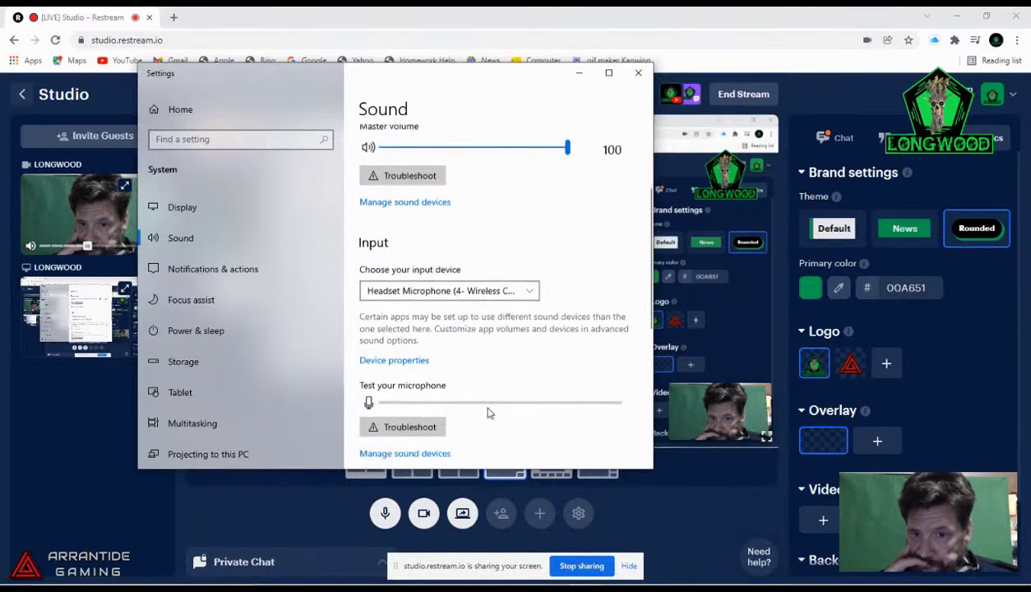
pyautogui.scroll(-2, 487, 413)
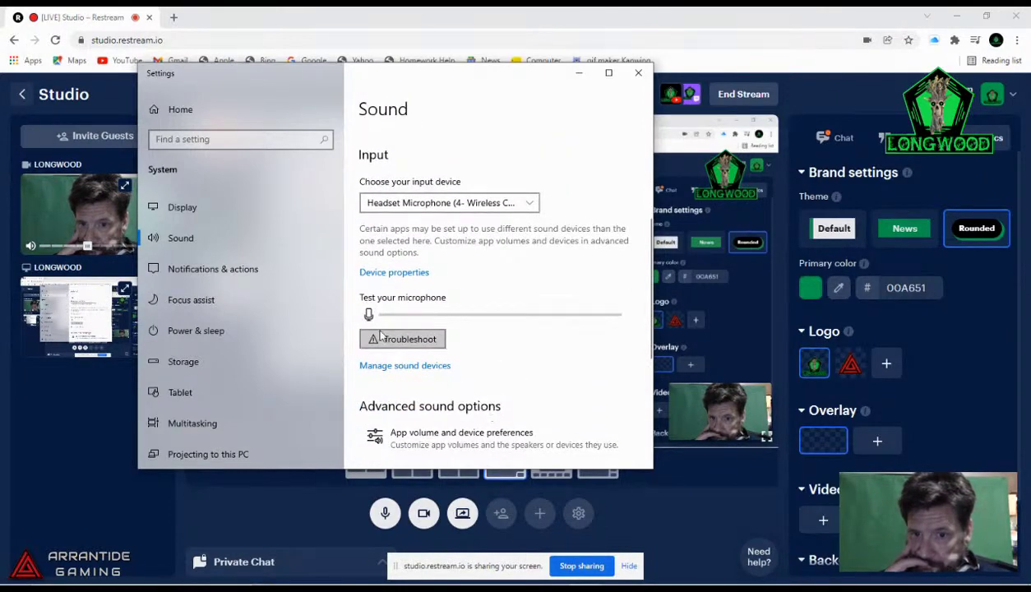
pyautogui.click(395, 367)
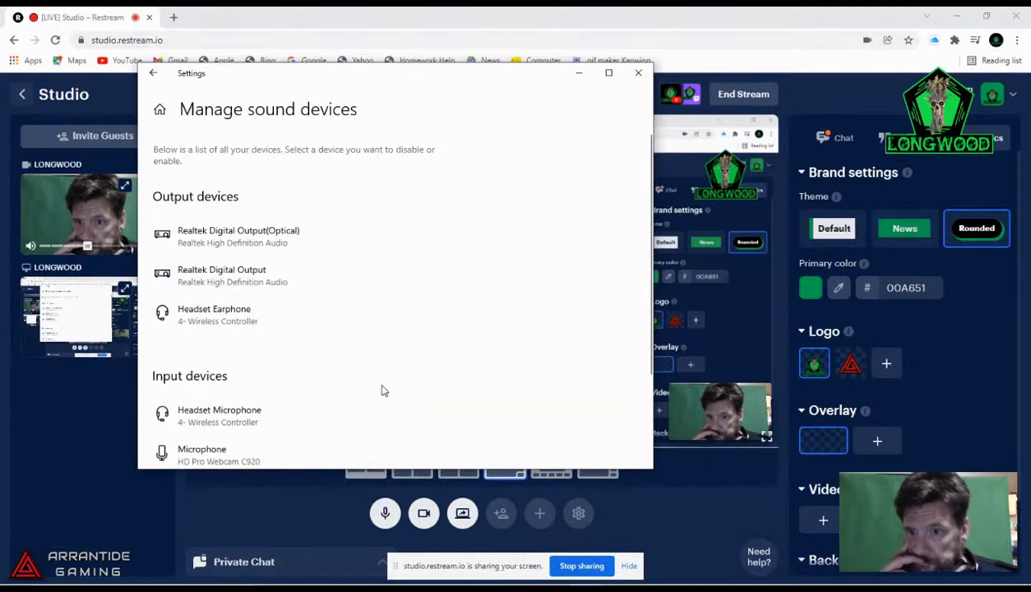
pyautogui.scroll(-3, 382, 391)
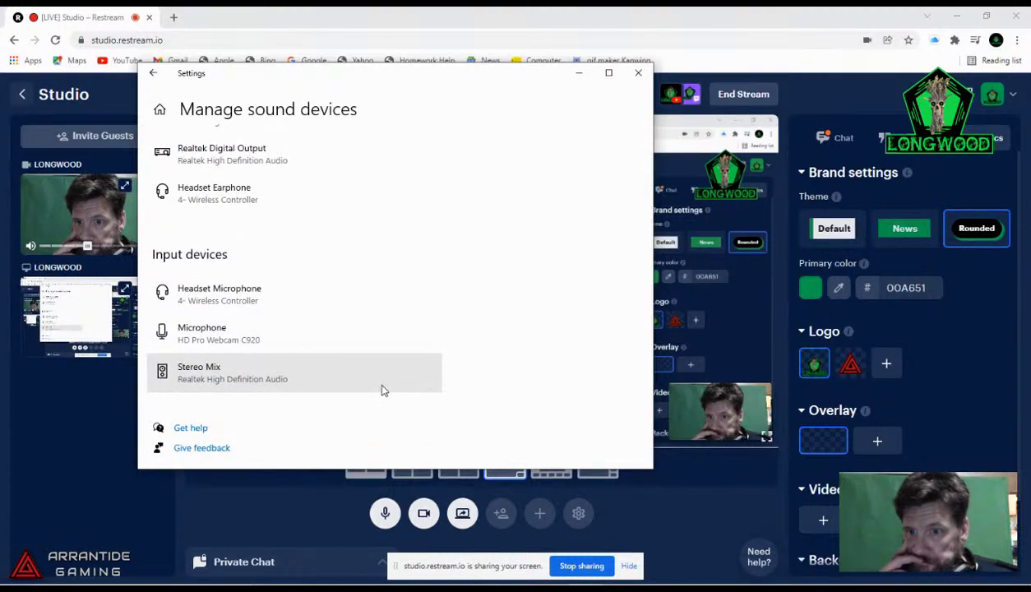
pyautogui.click(219, 341)
pyautogui.click(203, 369)
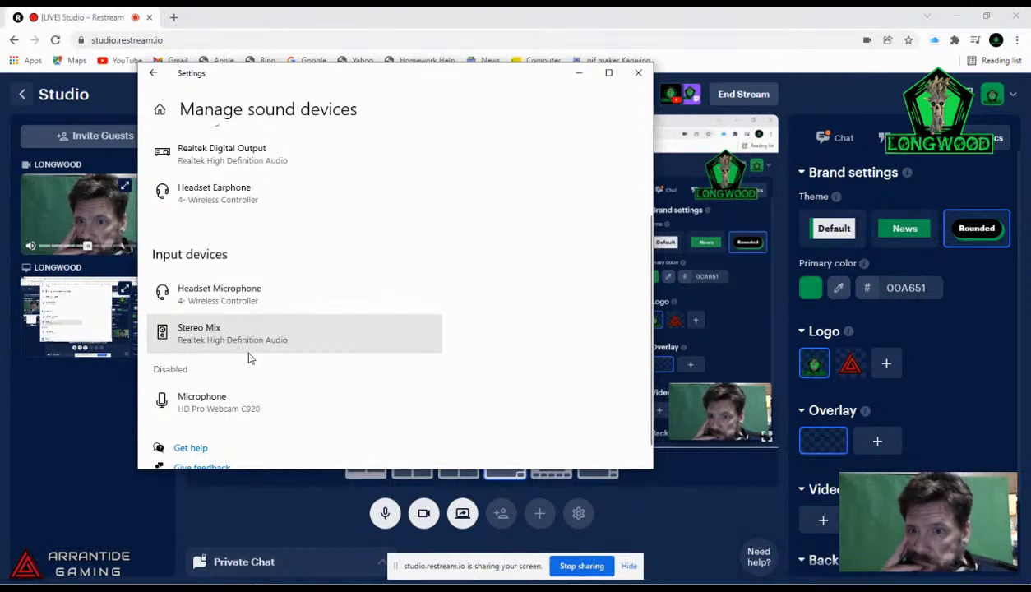
pyautogui.click(638, 72)
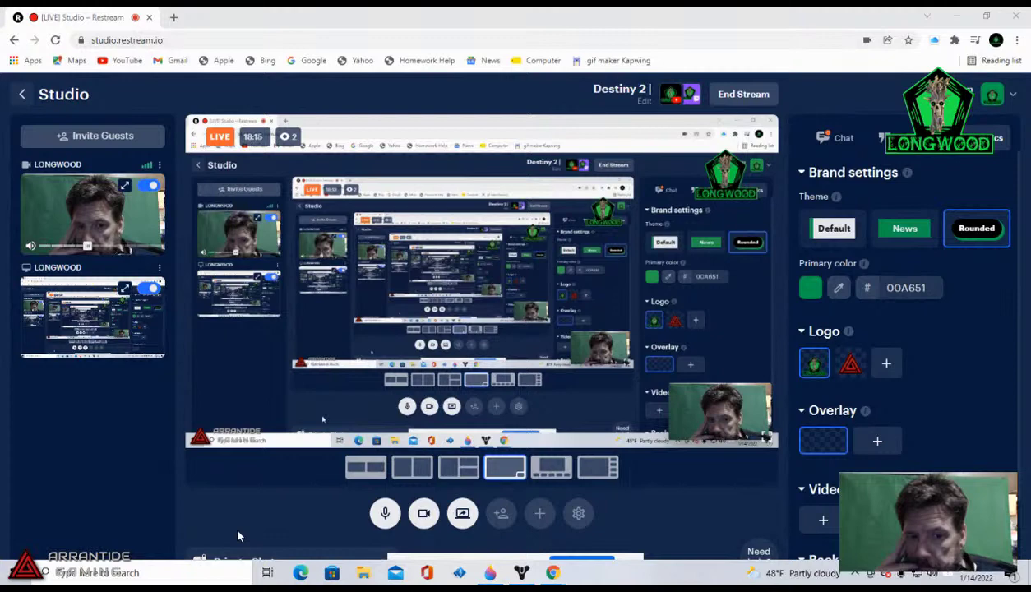
# Step: Mute the studio microphone and disable Stereo Mix among the Windows sound input devices
pyautogui.click(386, 515)
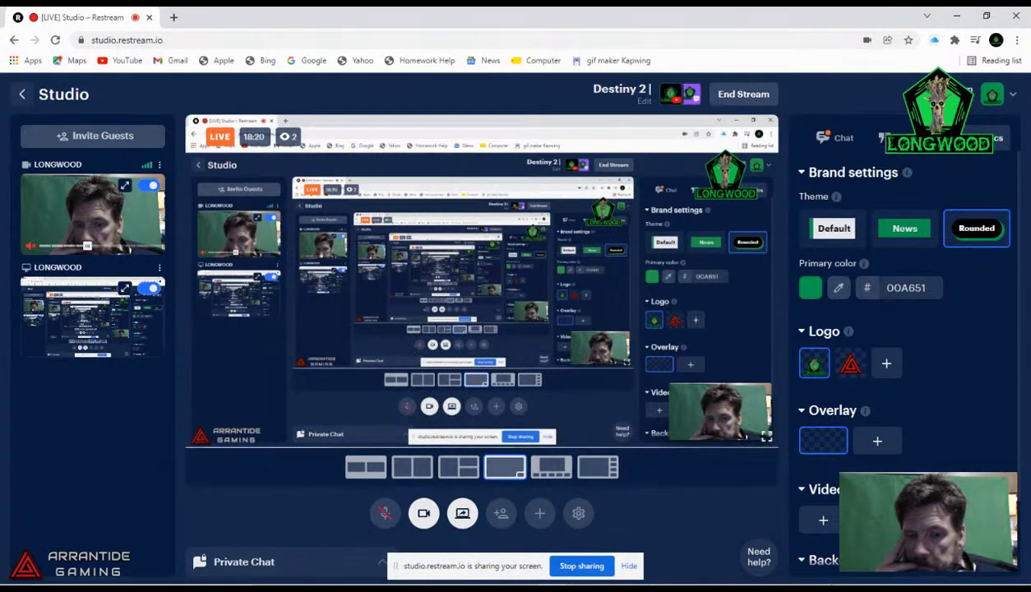
pyautogui.moveTo(837, 568)
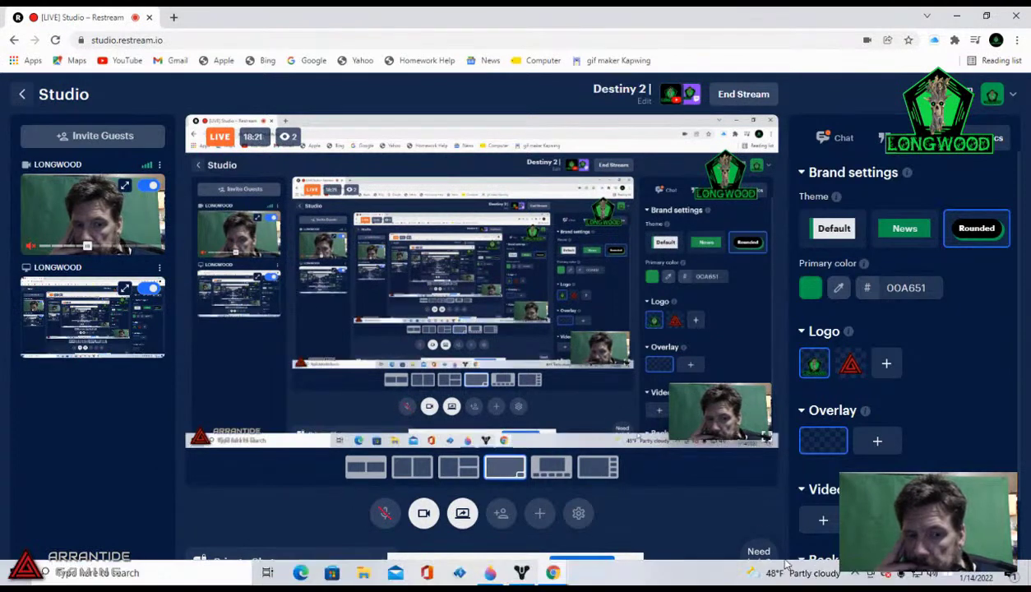
pyautogui.click(931, 579)
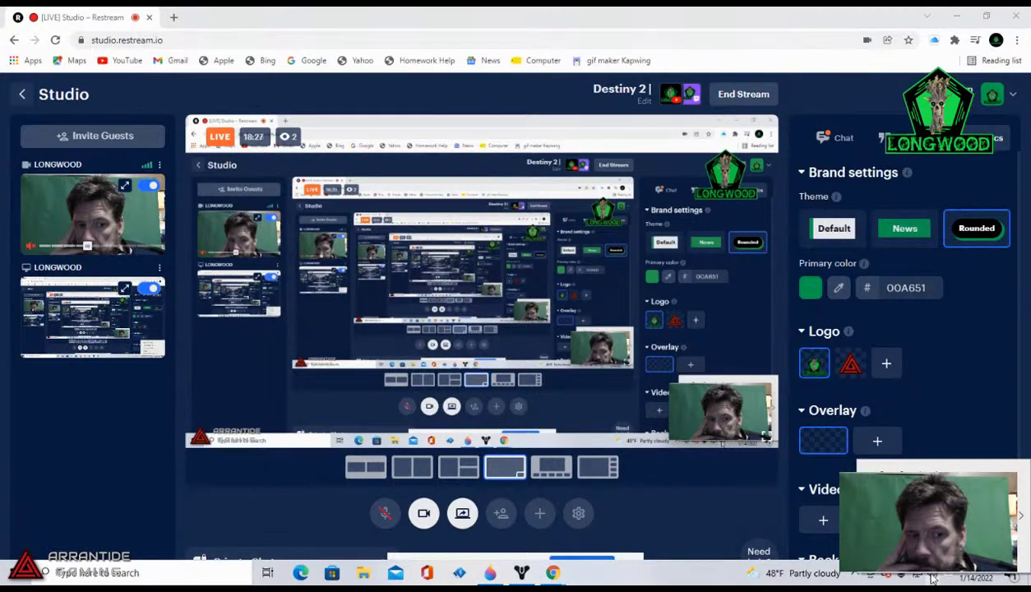
pyautogui.click(925, 465)
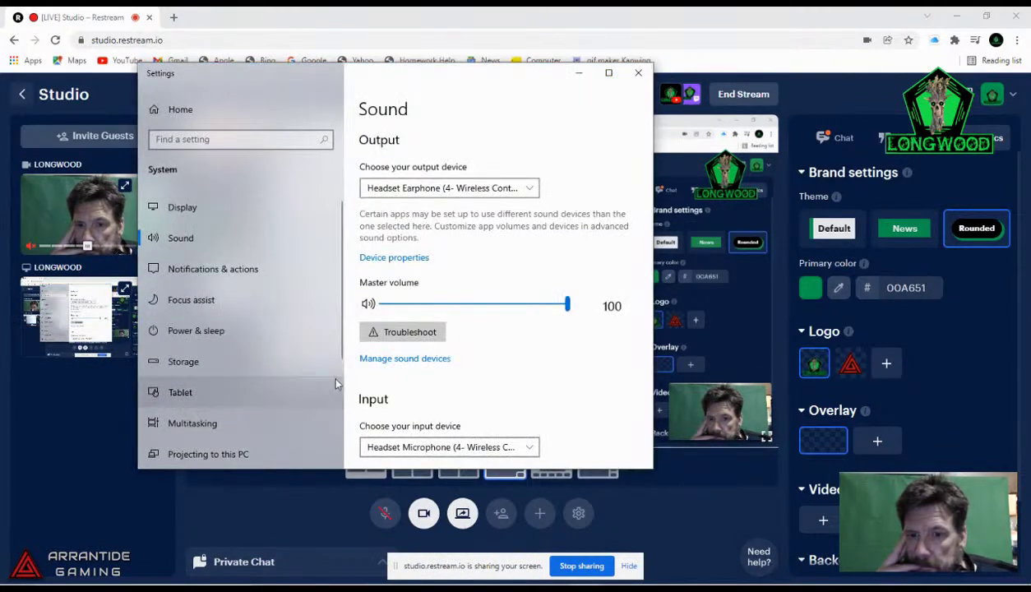
pyautogui.click(405, 359)
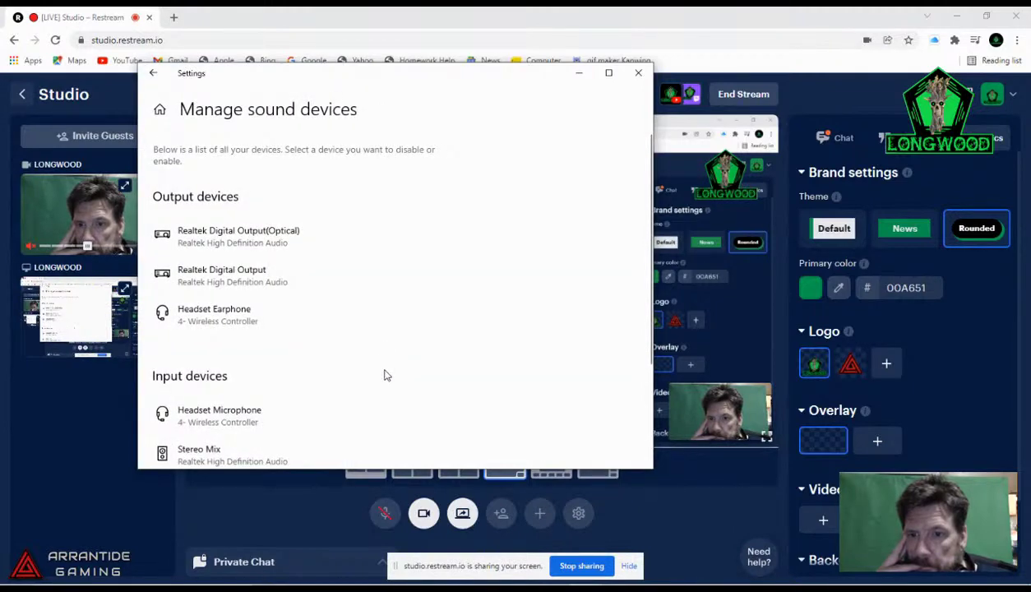
pyautogui.scroll(-3, 386, 375)
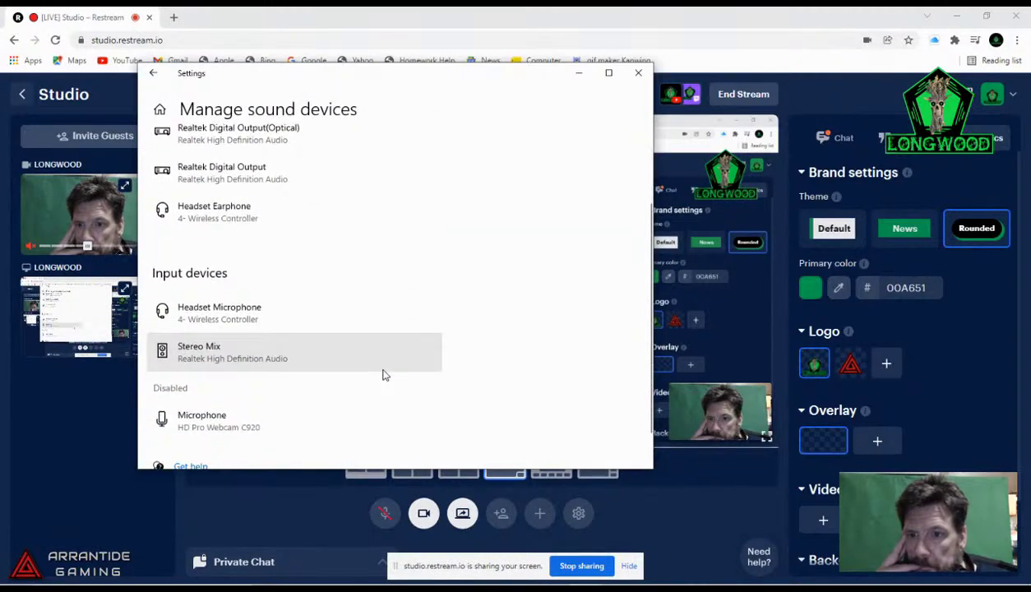
pyautogui.scroll(3, 383, 375)
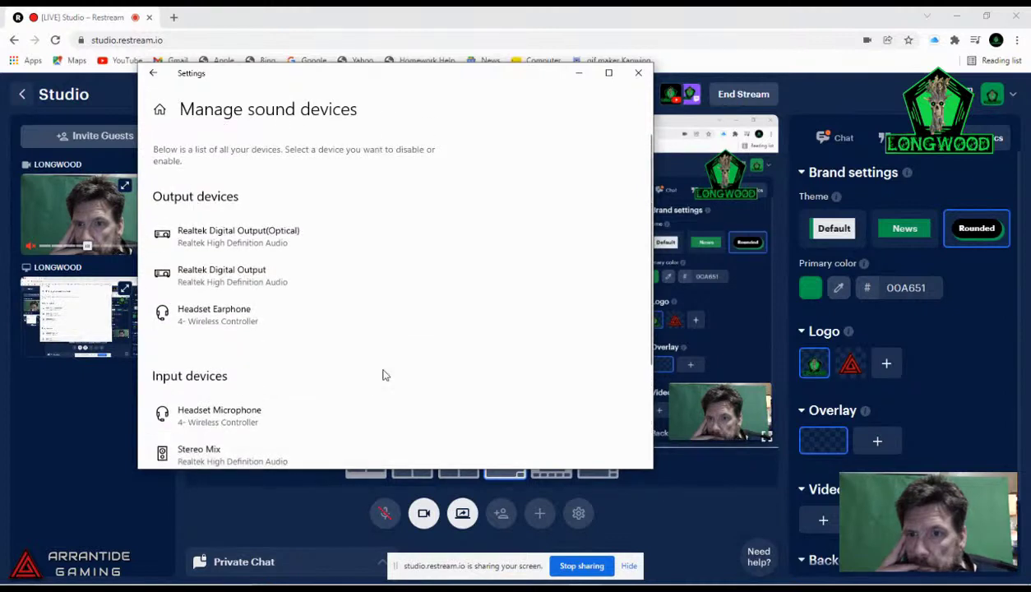
pyautogui.scroll(-3, 384, 376)
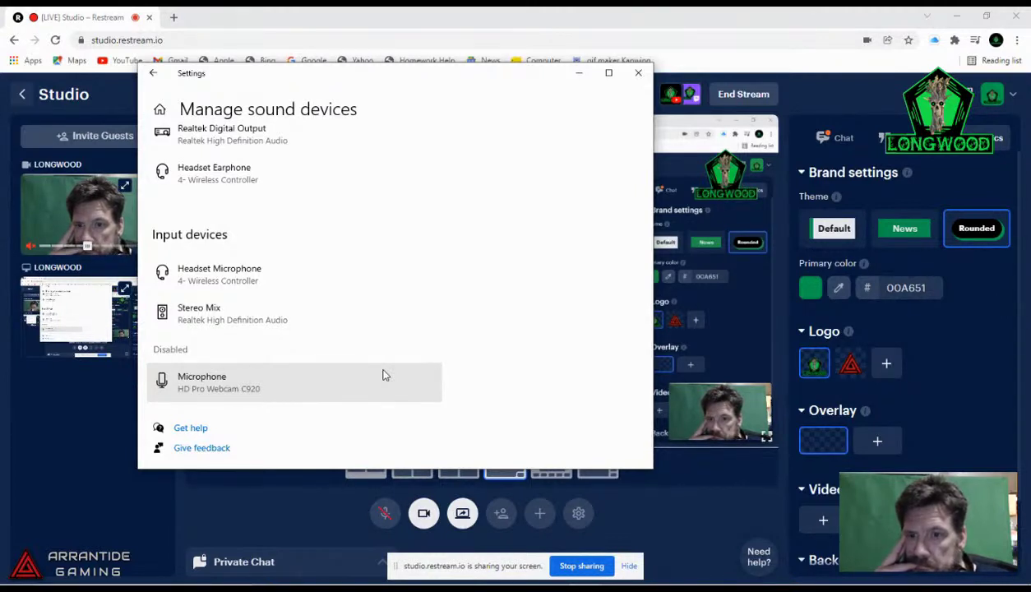
pyautogui.click(230, 320)
pyautogui.click(200, 348)
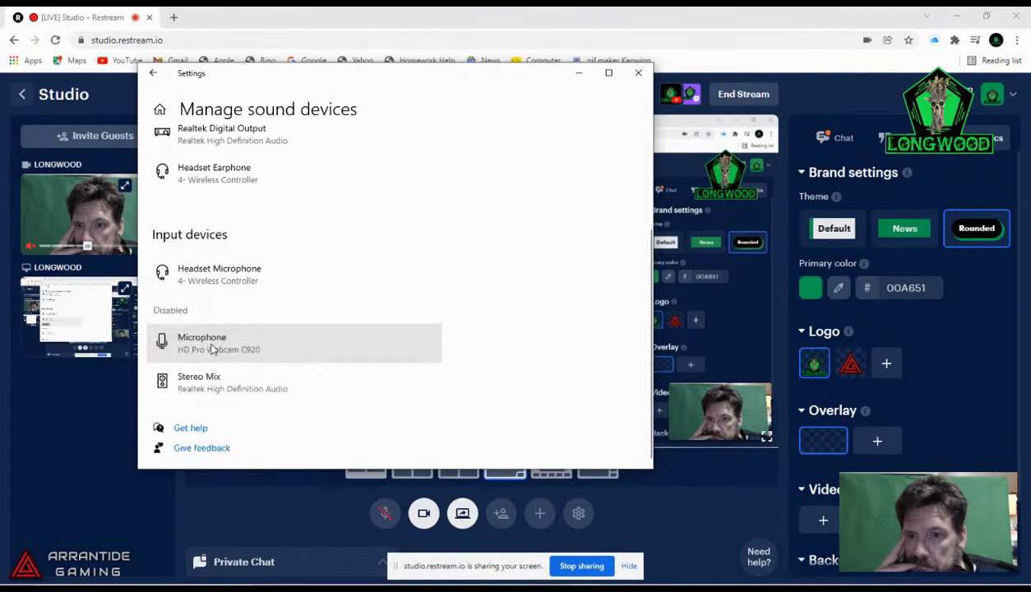
# Step: Disable Realtek Digital Output(Optical) and Realtek Digital Output among the Windows sound output devices, and close the settings
pyautogui.scroll(3, 327, 370)
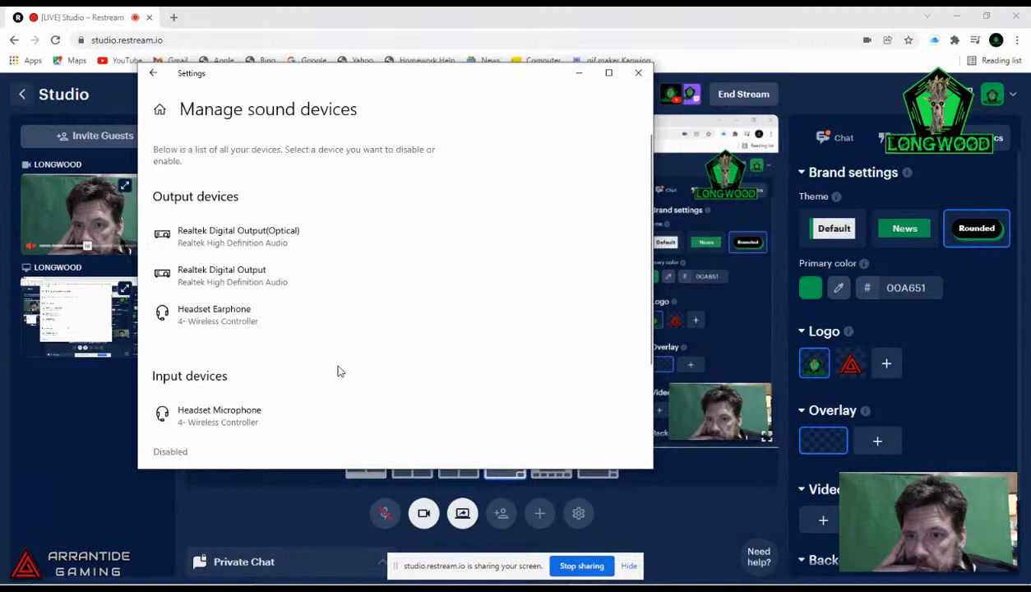
pyautogui.click(278, 240)
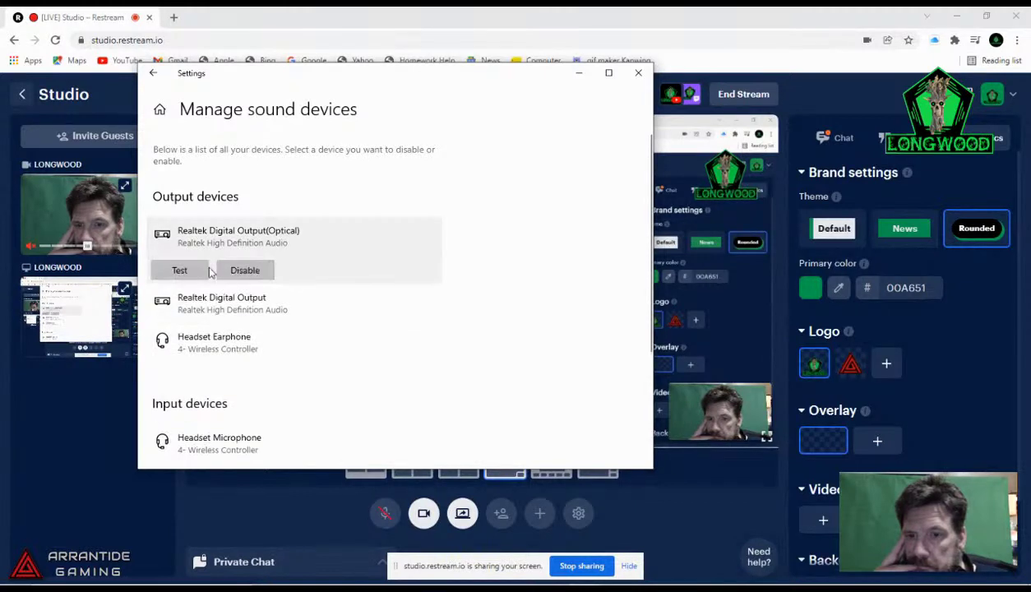
pyautogui.click(246, 271)
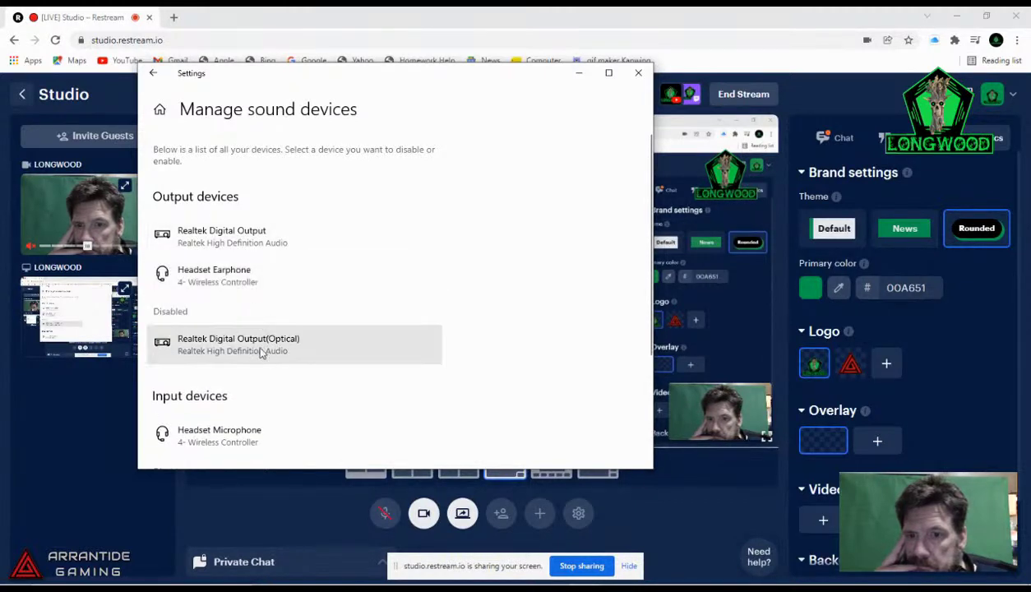
pyautogui.click(245, 239)
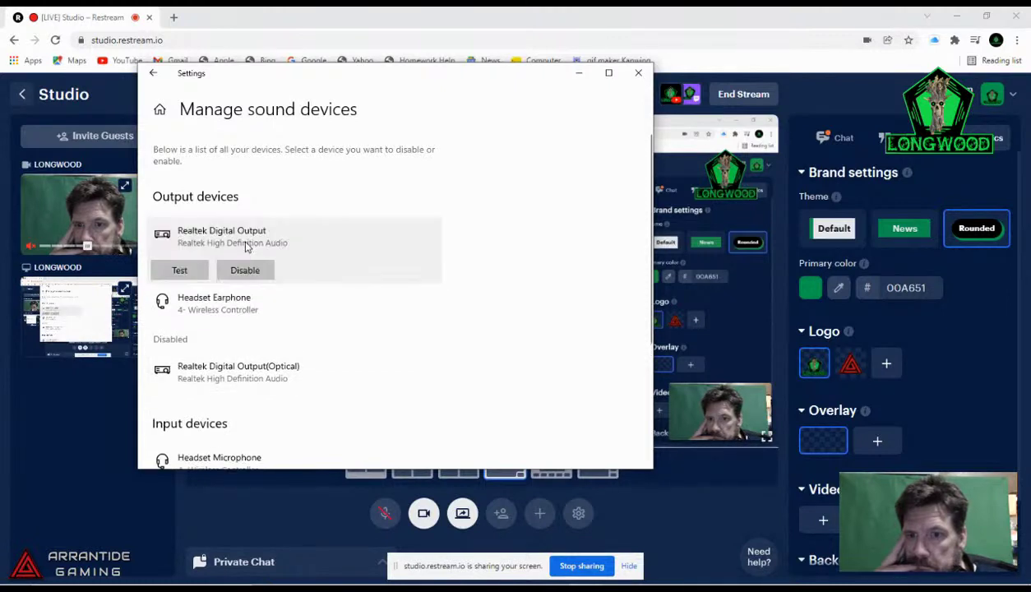
pyautogui.click(250, 270)
pyautogui.scroll(-2, 347, 374)
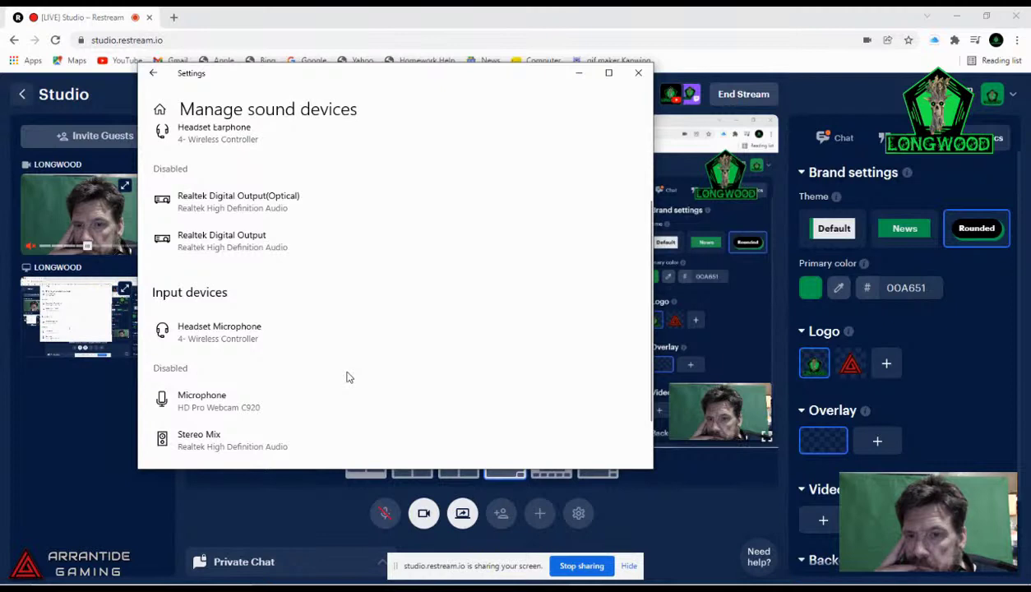
pyautogui.scroll(2, 346, 378)
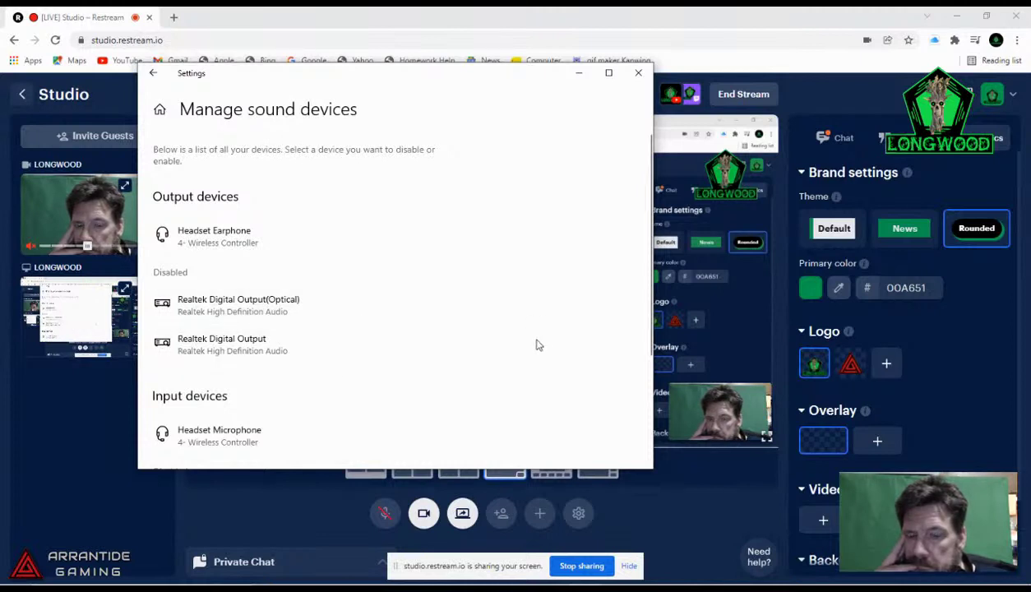
pyautogui.click(638, 76)
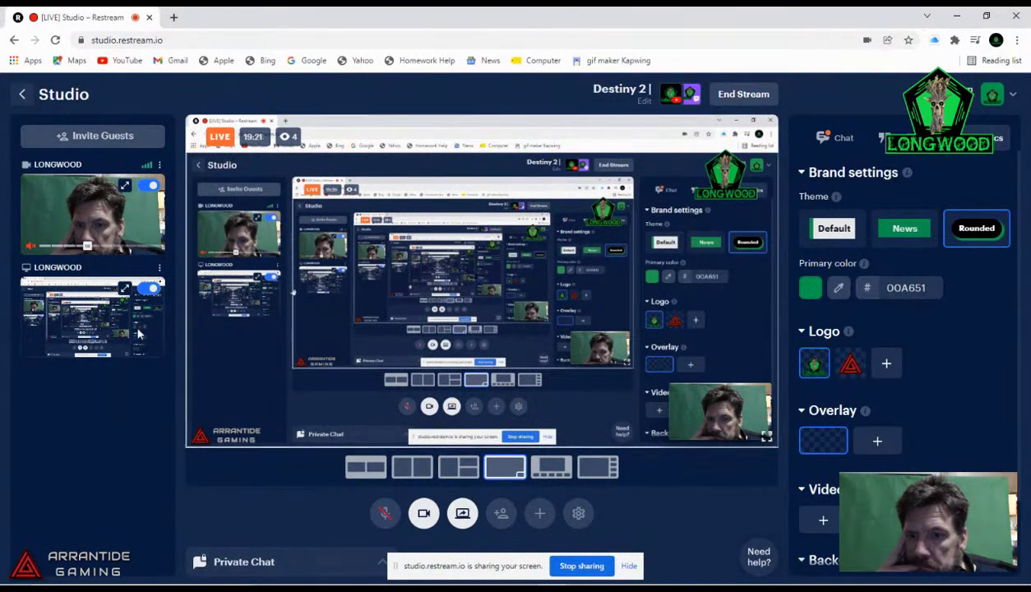
# Step: Share the screen together with its audio and slightly lower the volume of the camera source
pyautogui.click(159, 269)
pyautogui.click(134, 311)
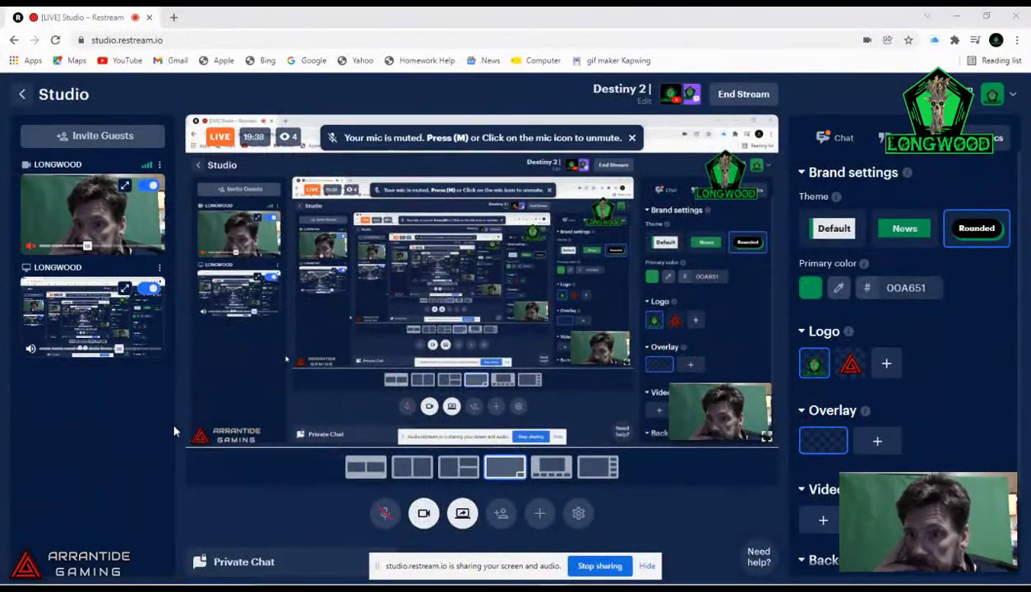
pyautogui.moveTo(87, 246); pyautogui.dragTo(78, 247)
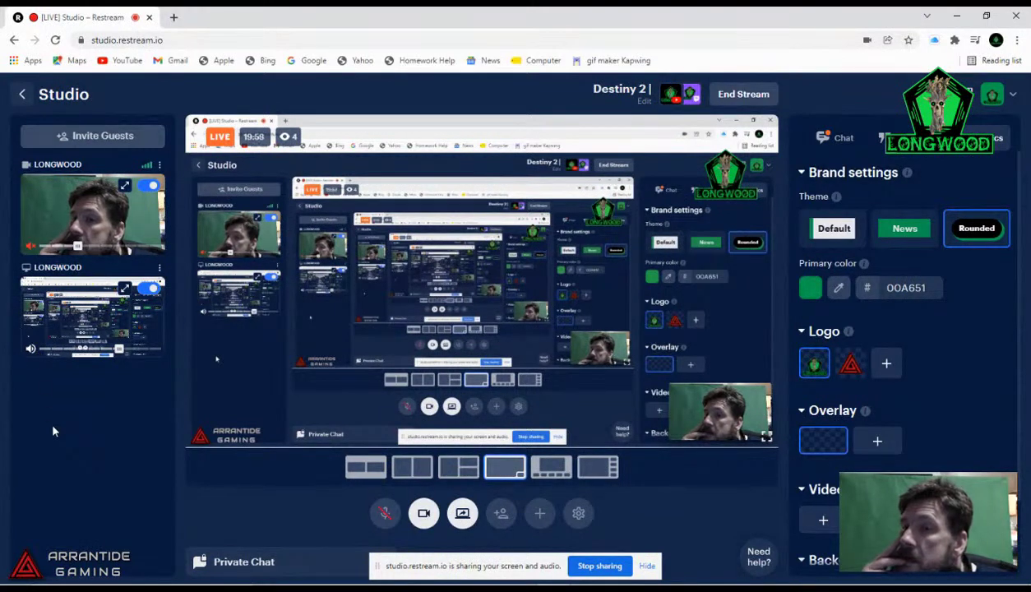
# Step: Mute the shared screen's audio and toggle the studio microphone on and off, leaving it muted
pyautogui.moveTo(121, 352)
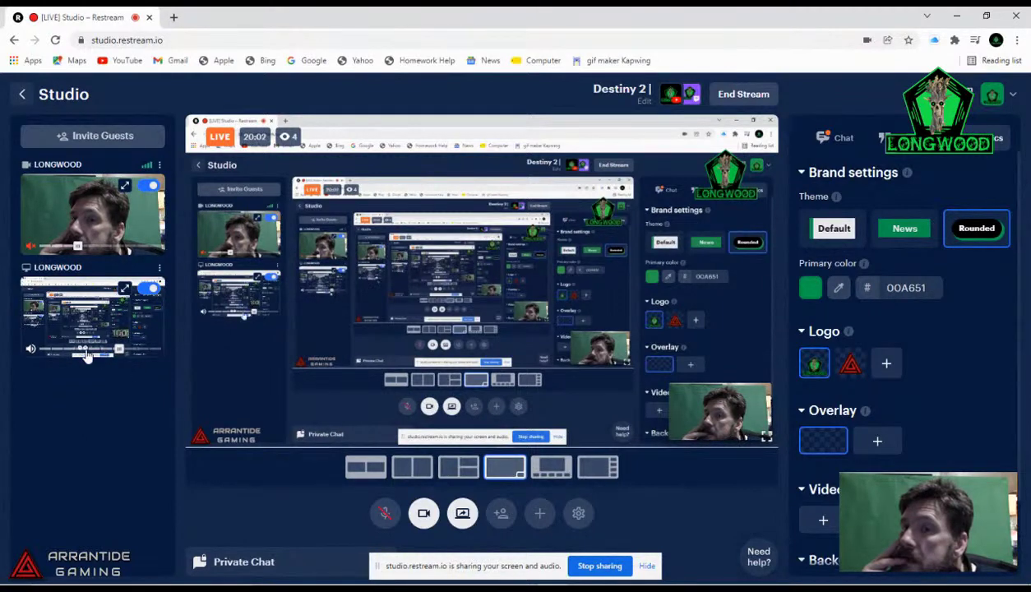
pyautogui.click(32, 351)
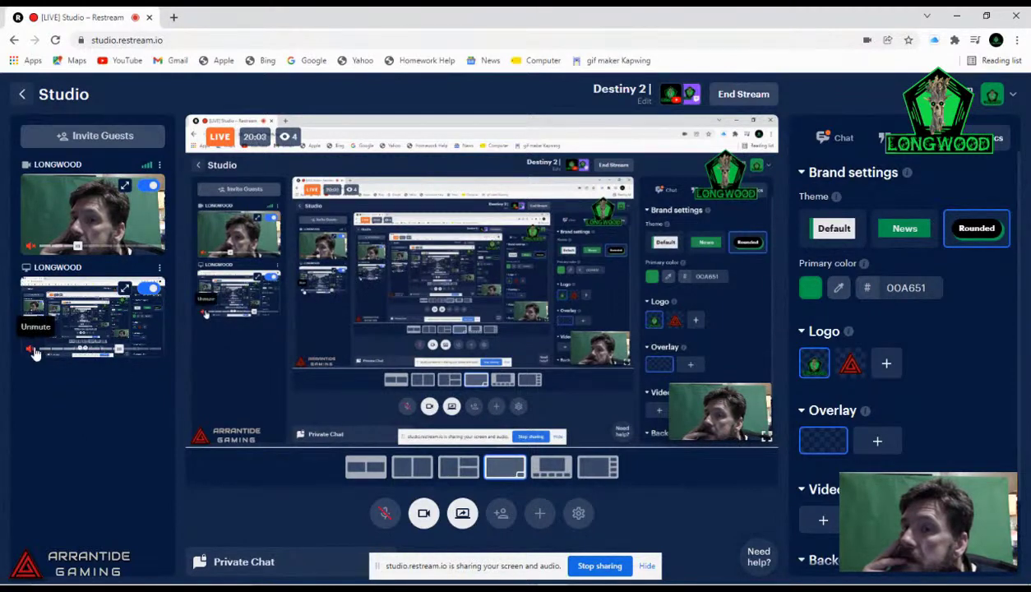
pyautogui.click(31, 245)
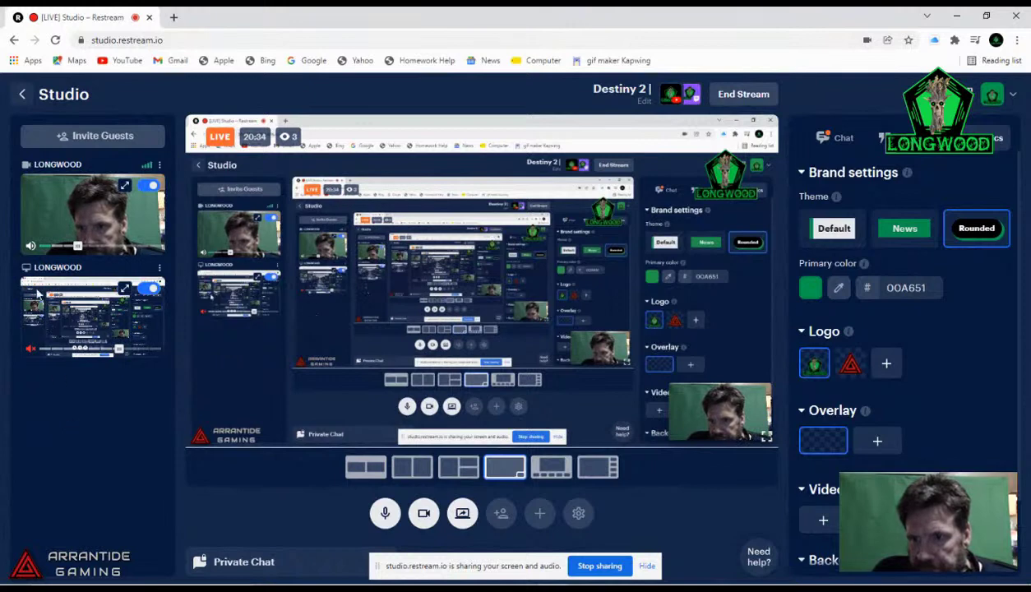
pyautogui.click(29, 247)
pyautogui.click(29, 246)
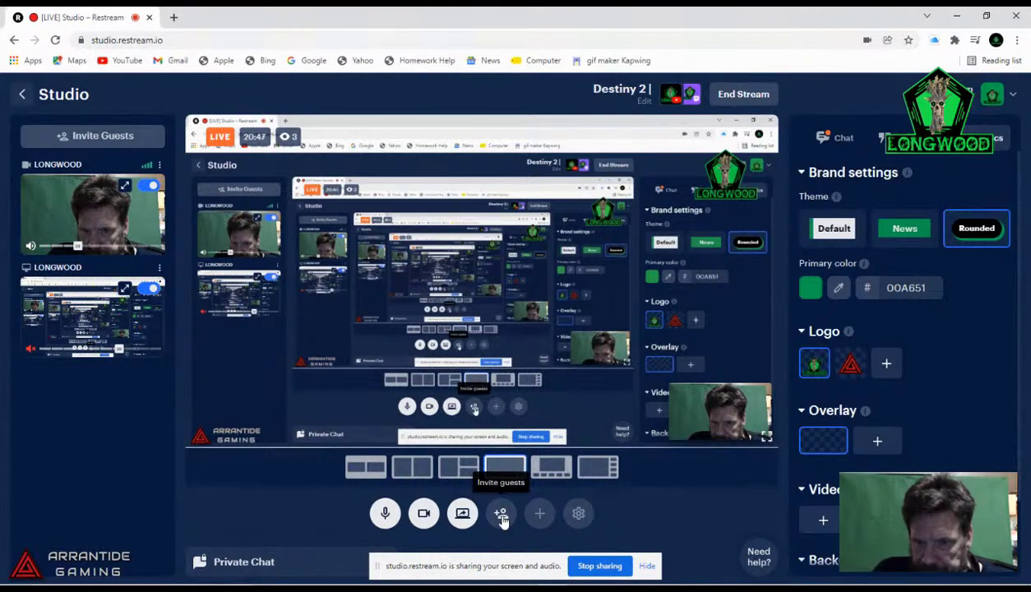
pyautogui.click(384, 515)
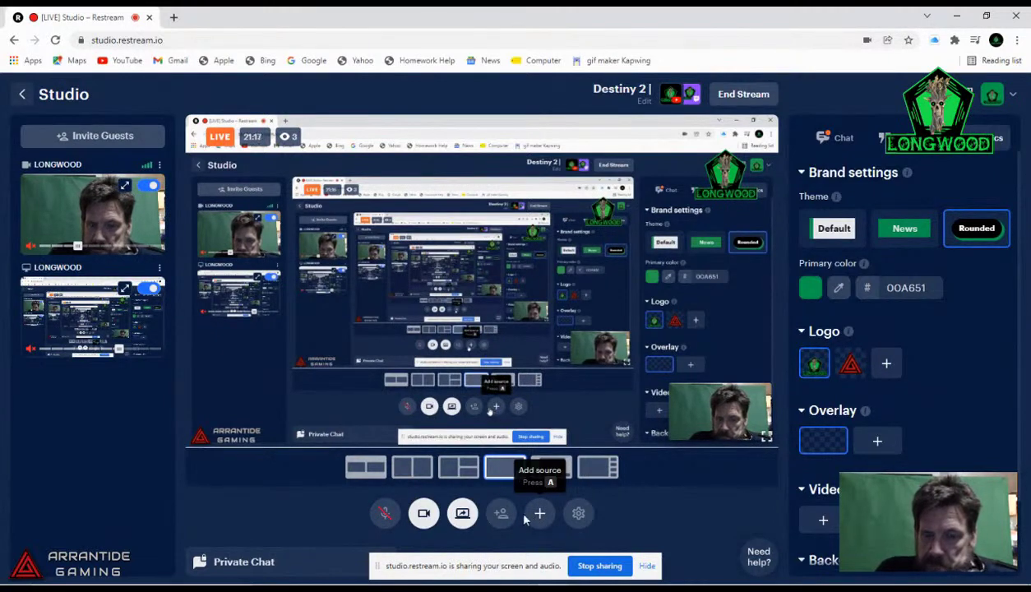
# Step: Look up the device properties of the Headset Microphone input in the Windows sound settings
pyautogui.moveTo(793, 585)
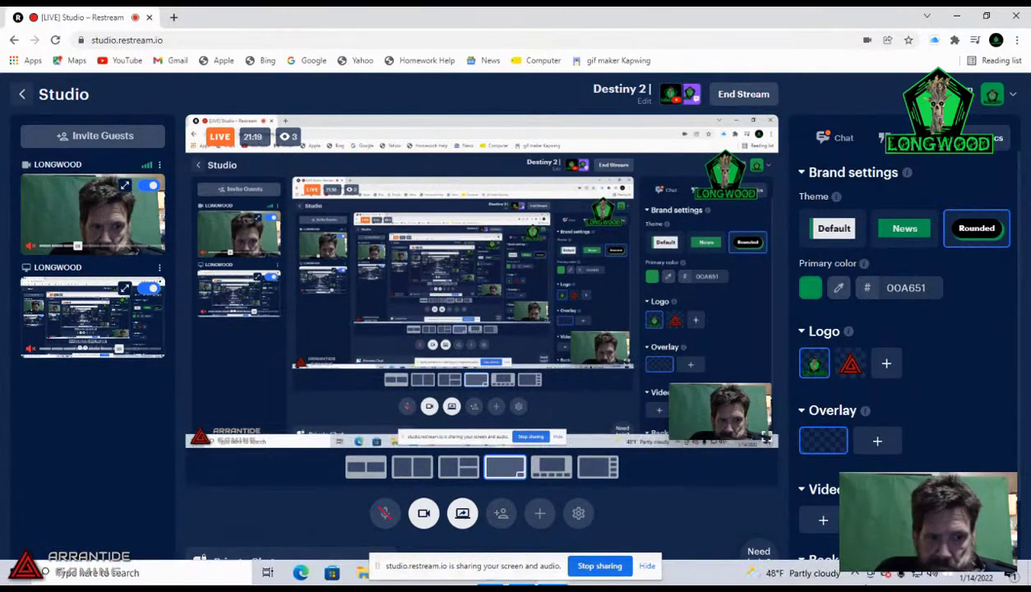
pyautogui.click(934, 578)
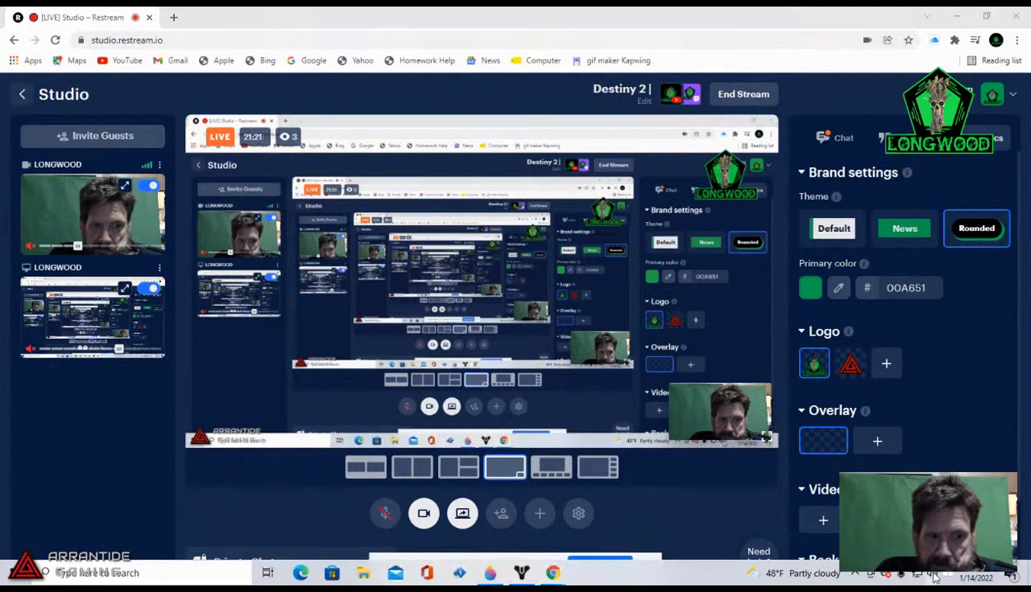
pyautogui.rightClick(935, 578)
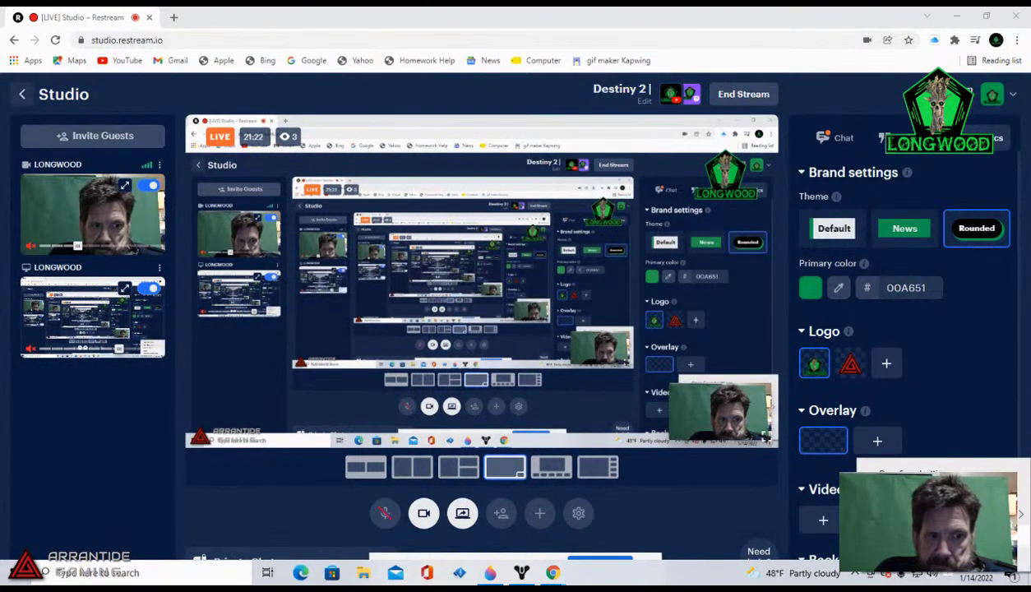
pyautogui.press('Escape')
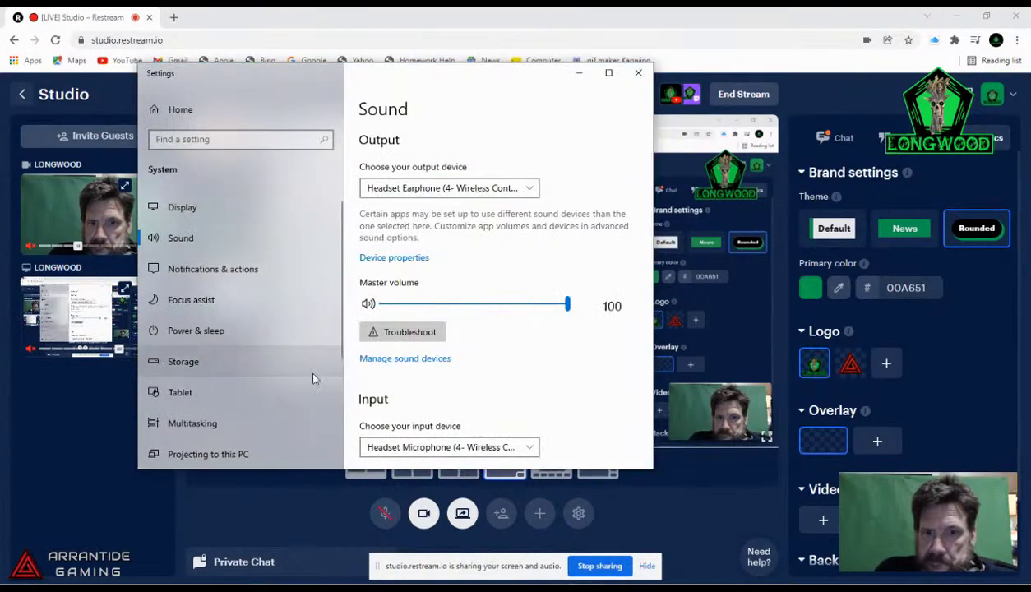
pyautogui.scroll(-3, 485, 390)
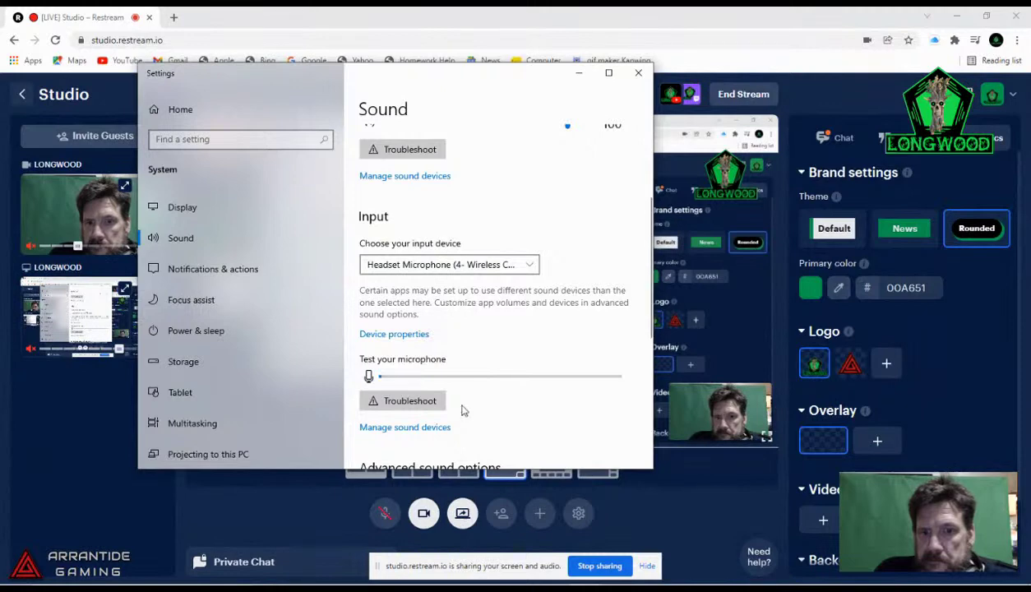
pyautogui.click(403, 344)
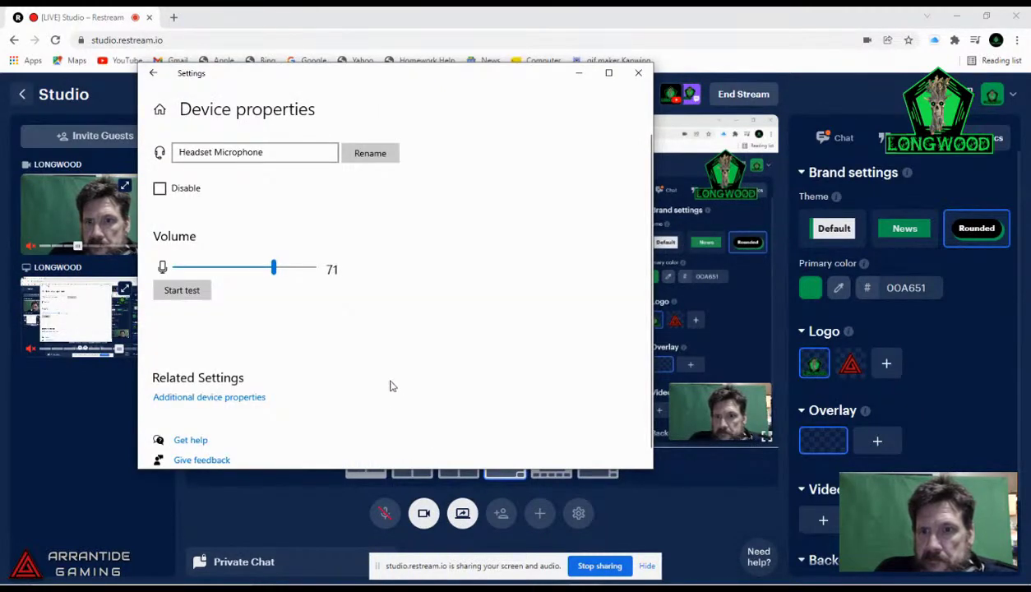
pyautogui.scroll(-1, 401, 397)
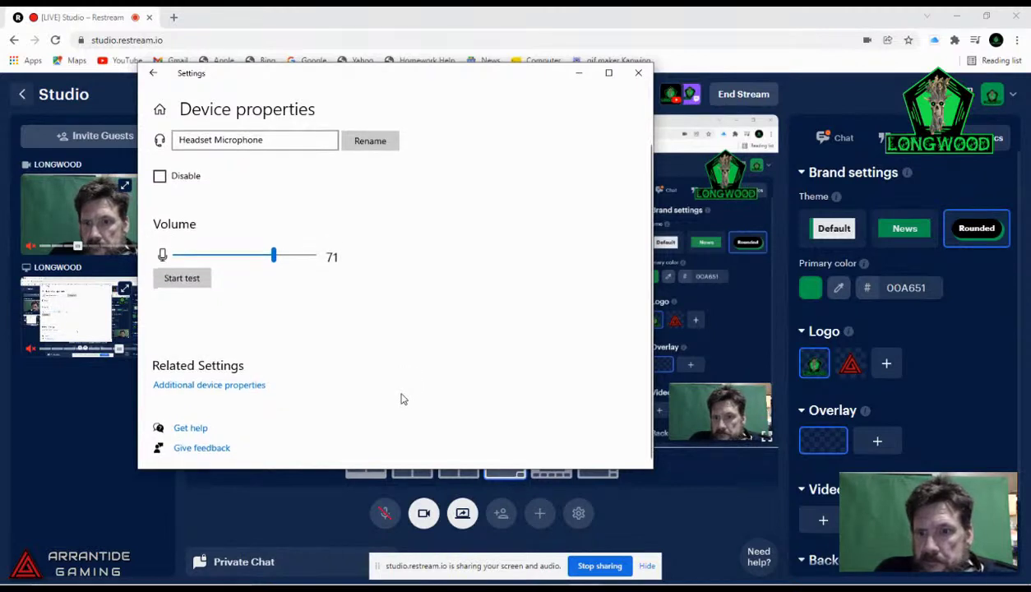
# Step: Review the listening, level and advanced settings in the Headset Microphone's additional device properties, and close that dialog
pyautogui.click(249, 388)
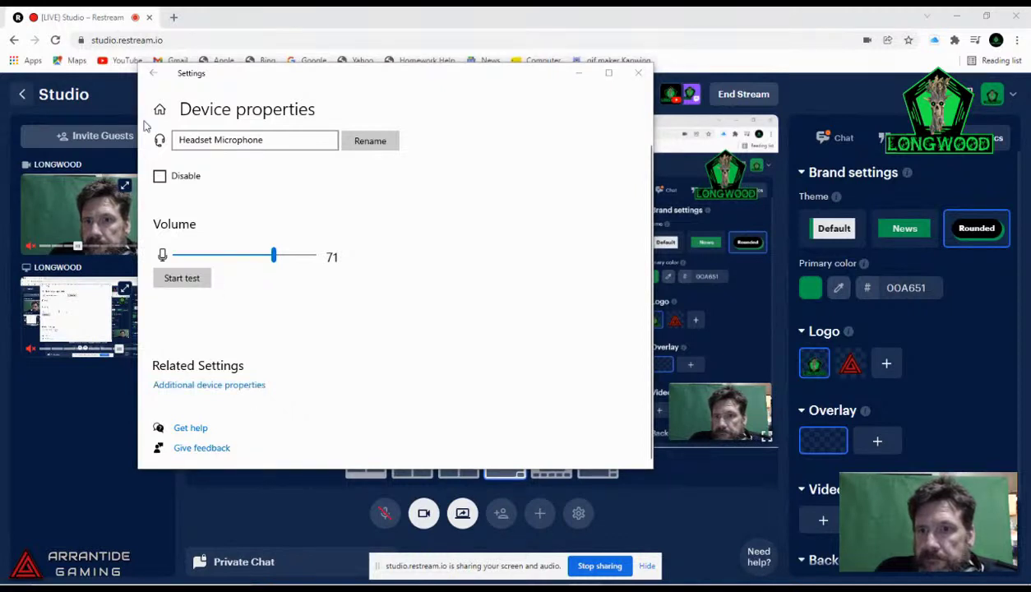
pyautogui.click(154, 74)
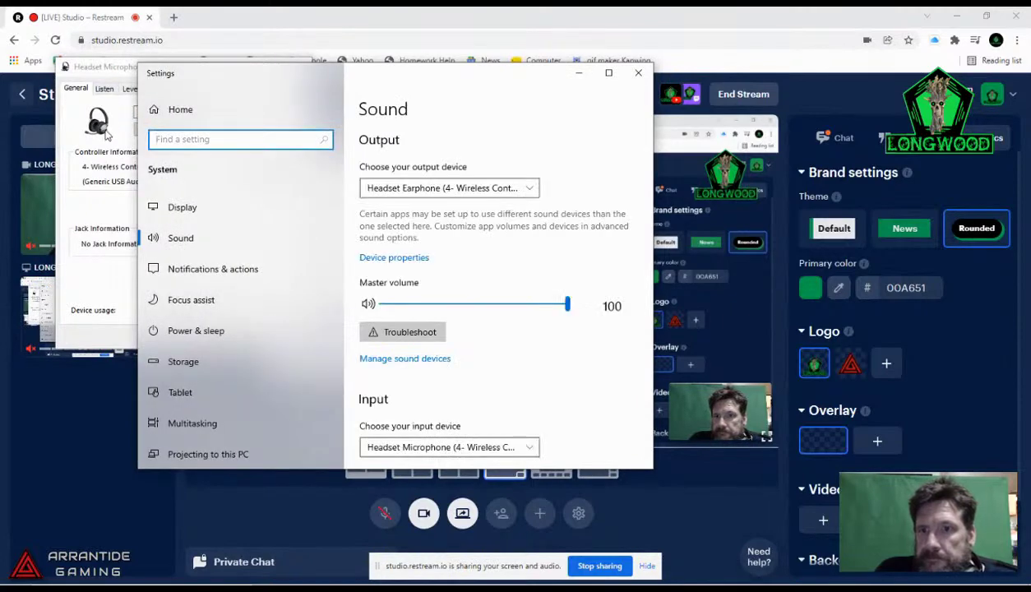
pyautogui.click(93, 209)
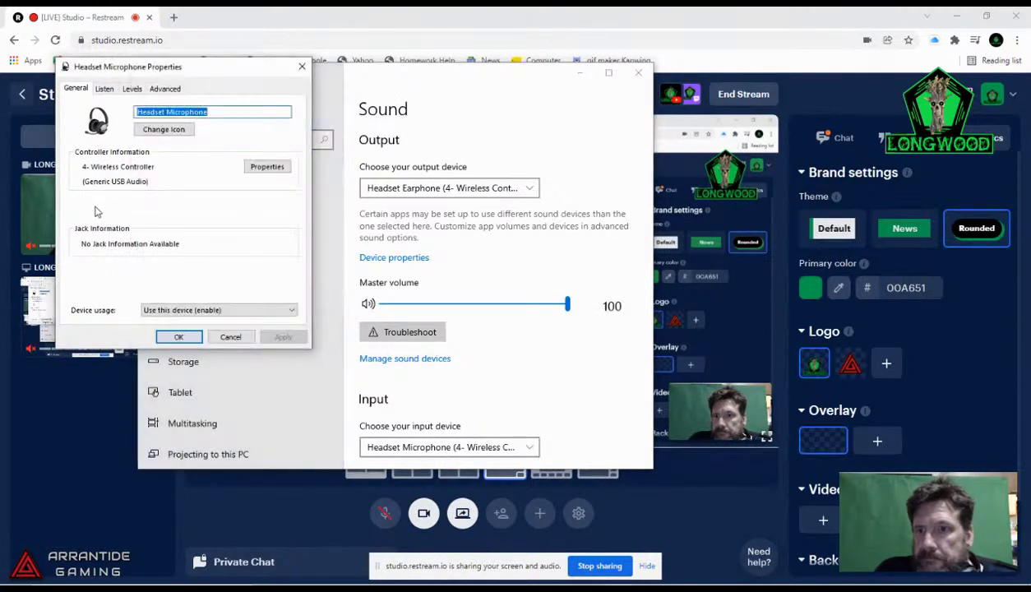
pyautogui.click(105, 88)
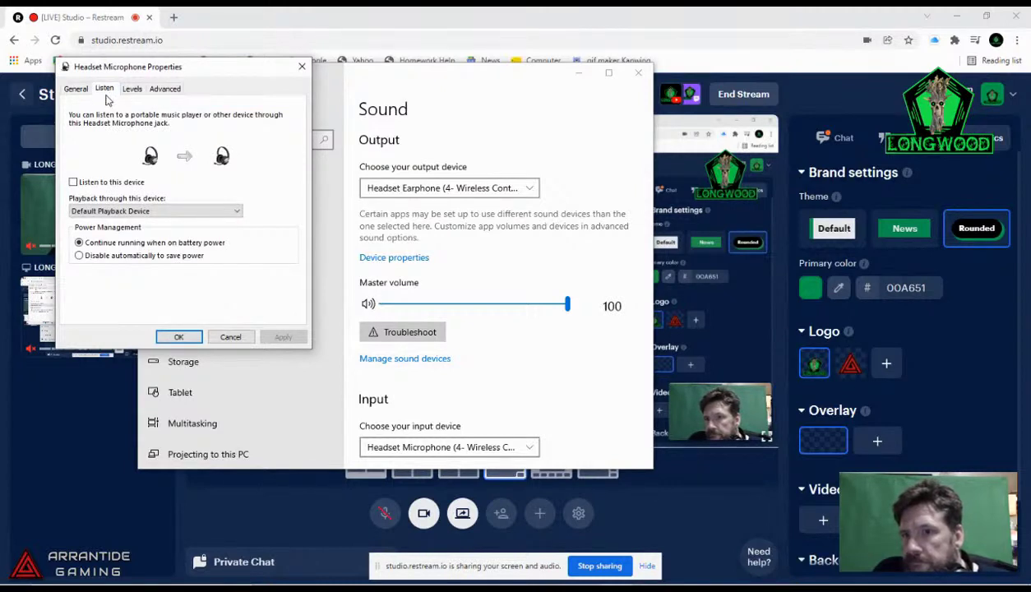
pyautogui.click(132, 89)
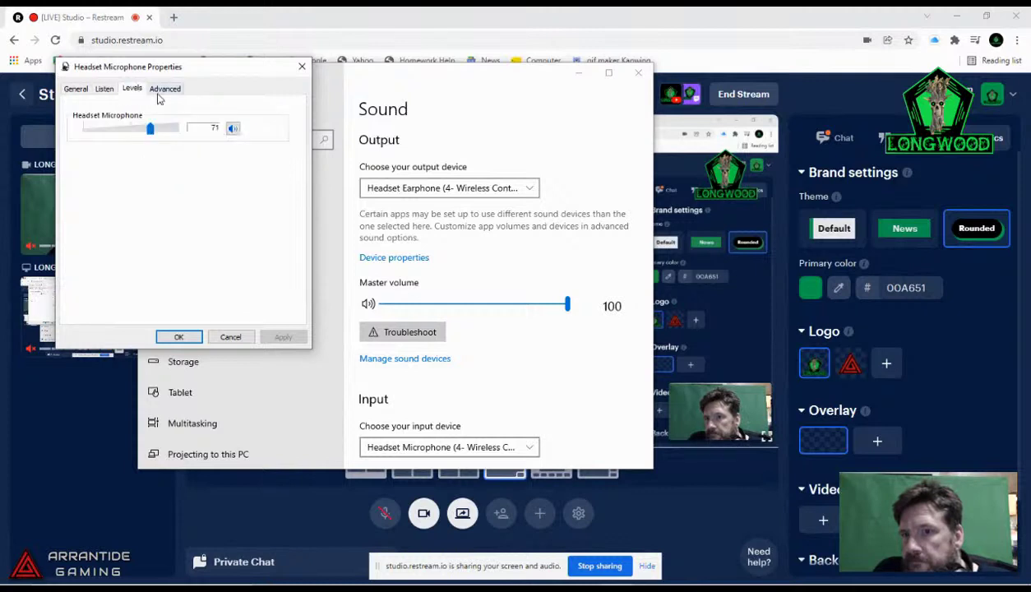
pyautogui.click(164, 89)
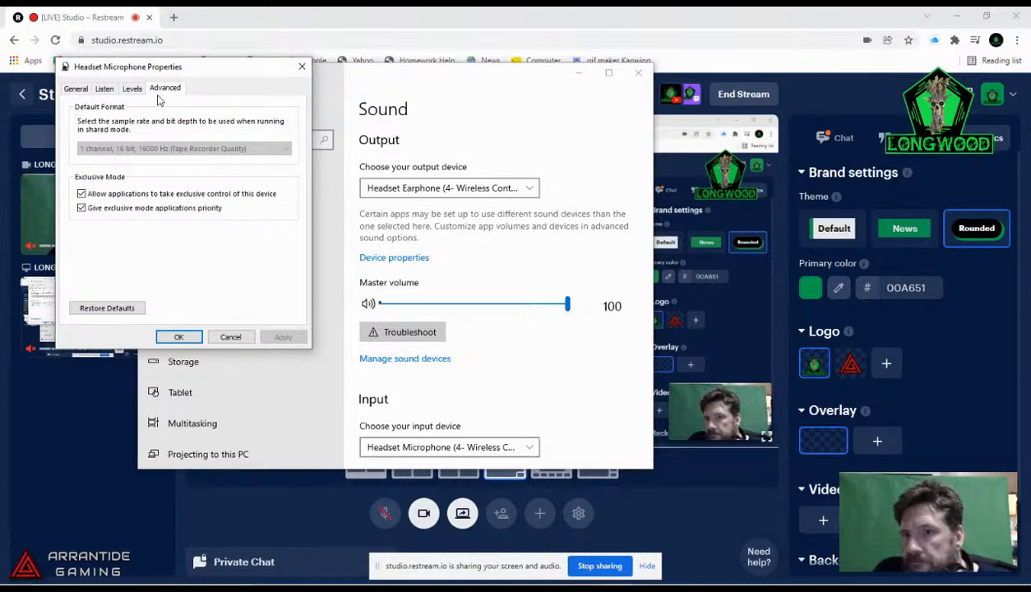
pyautogui.click(178, 338)
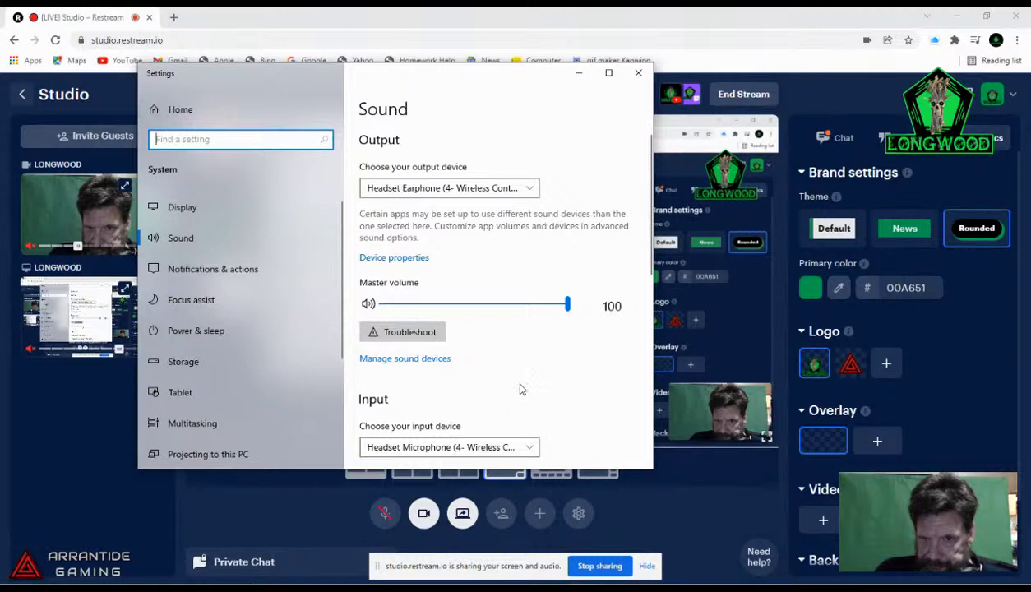
# Step: Look up the Headset Microphone input's additional device properties once more and close the sound settings
pyautogui.scroll(-2, 520, 389)
pyautogui.scroll(-1, 520, 392)
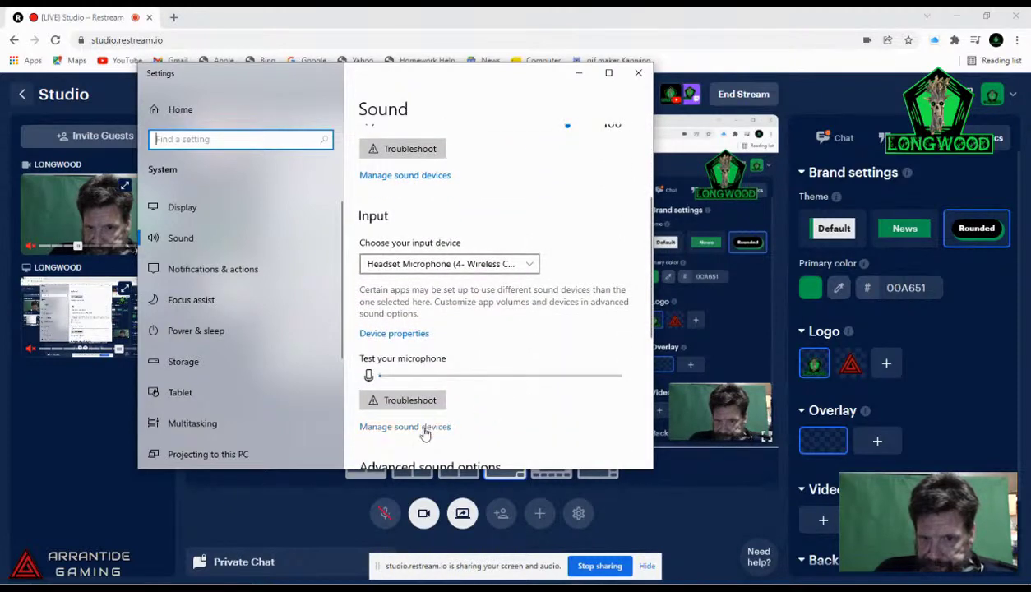
pyautogui.click(408, 334)
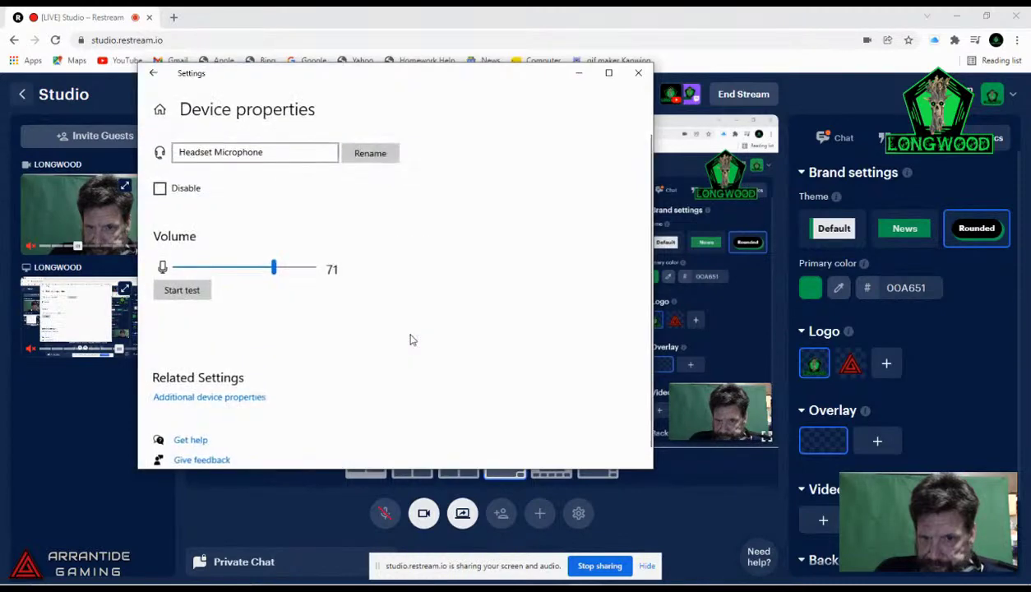
pyautogui.scroll(-1, 407, 368)
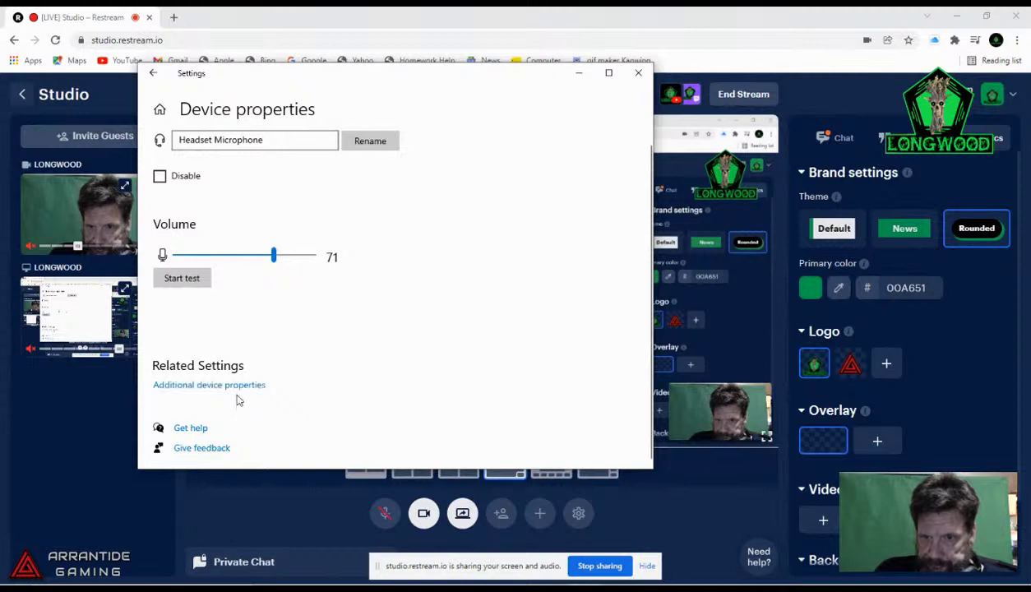
pyautogui.click(184, 387)
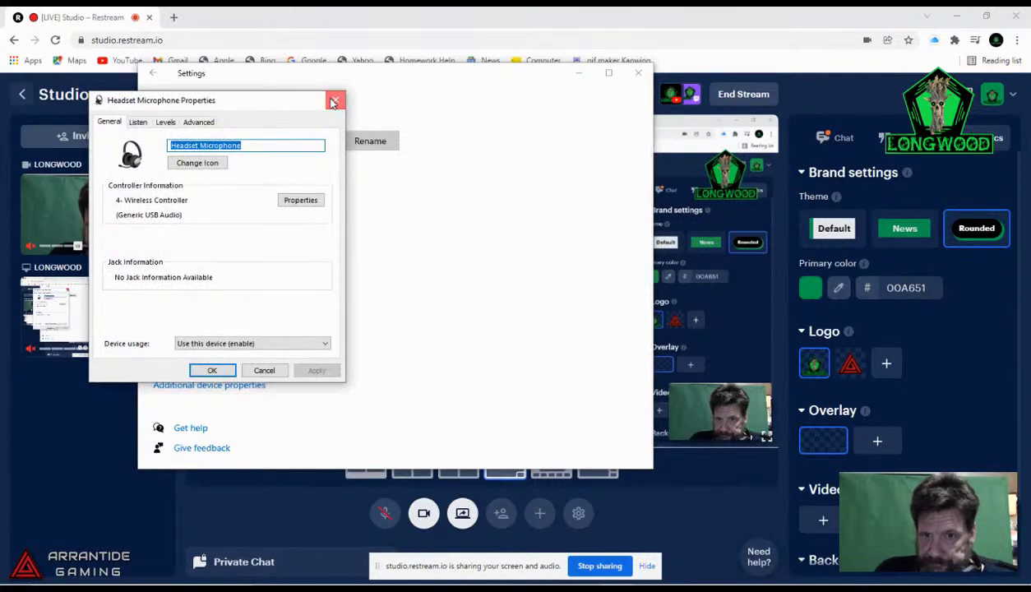
pyautogui.click(335, 99)
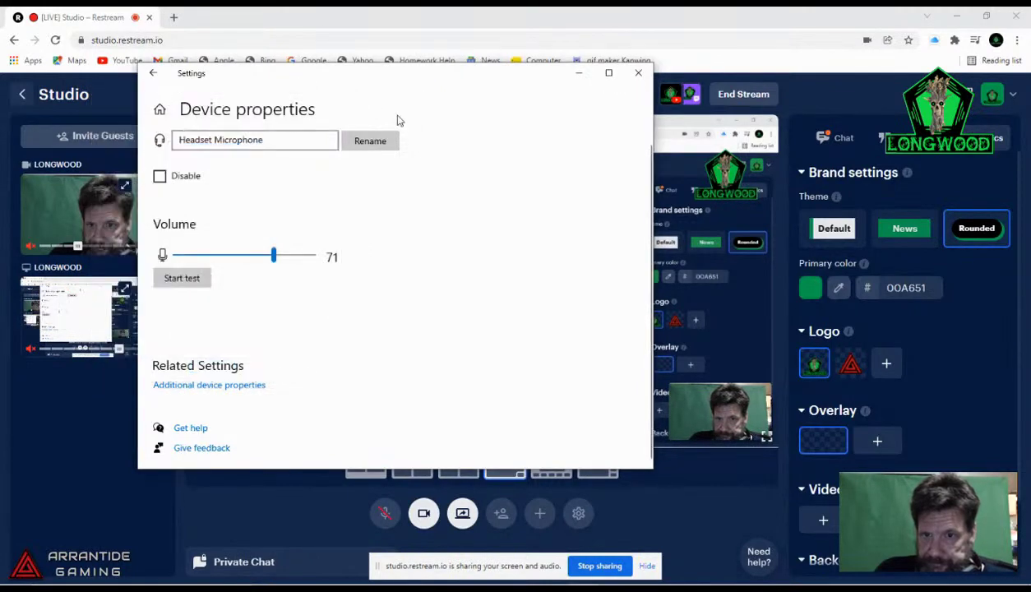
pyautogui.click(638, 72)
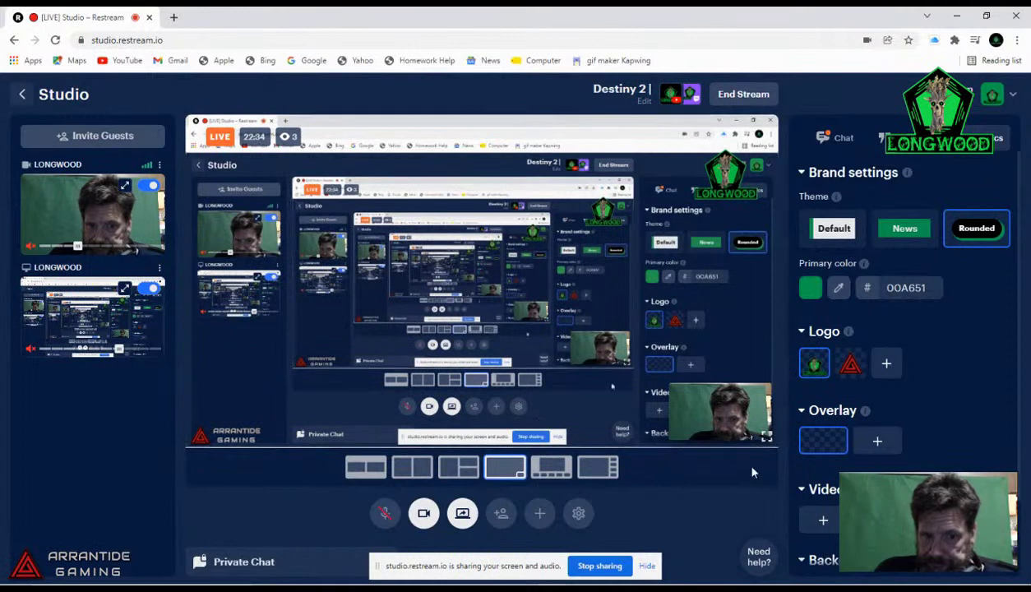
# Step: Examine the Windows microphone privacy settings for which Store and desktop apps can access the microphone
pyautogui.moveTo(905, 580)
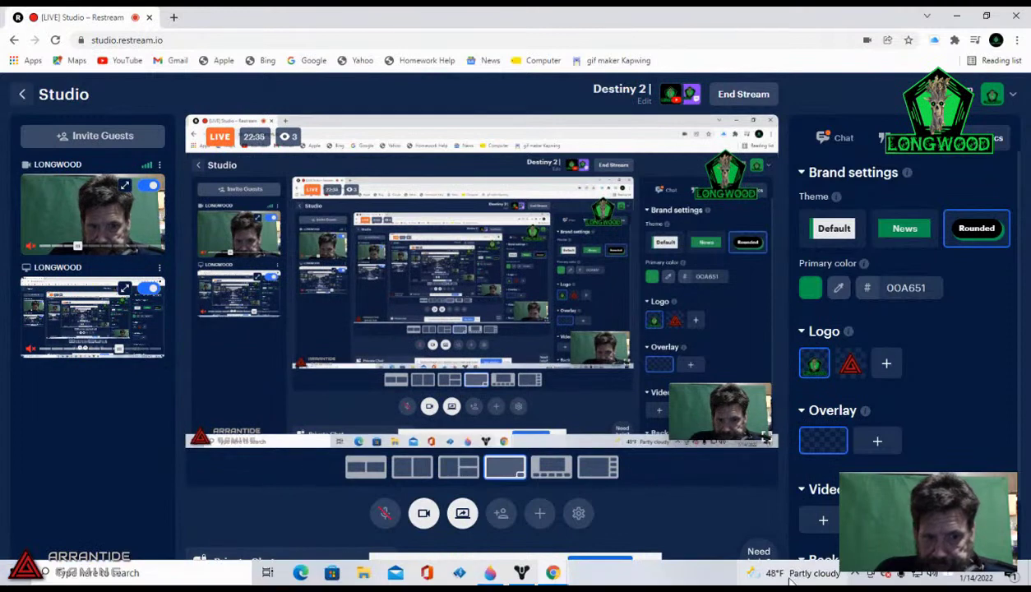
pyautogui.click(904, 578)
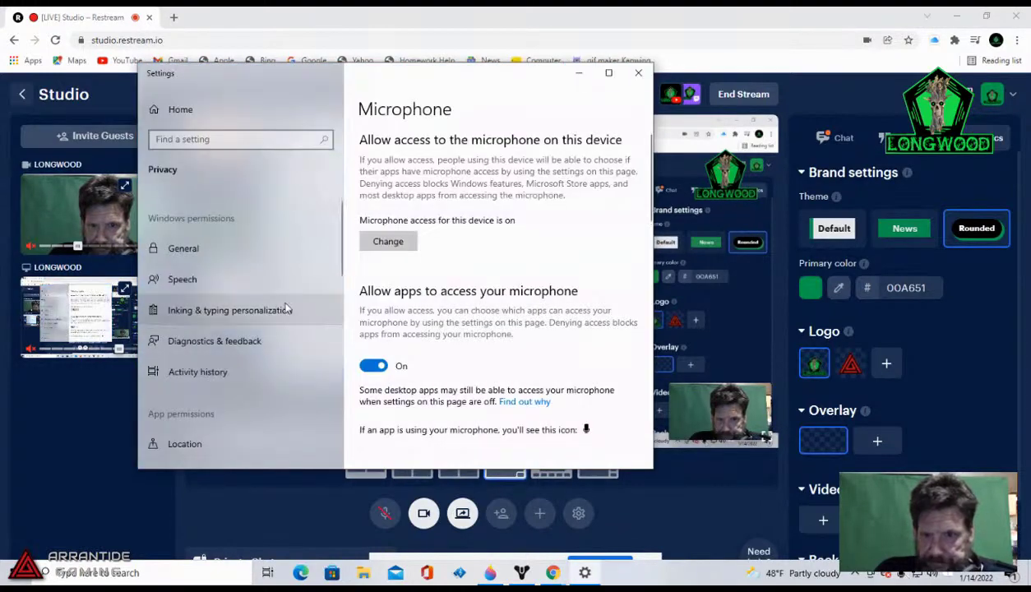
pyautogui.scroll(-3, 475, 322)
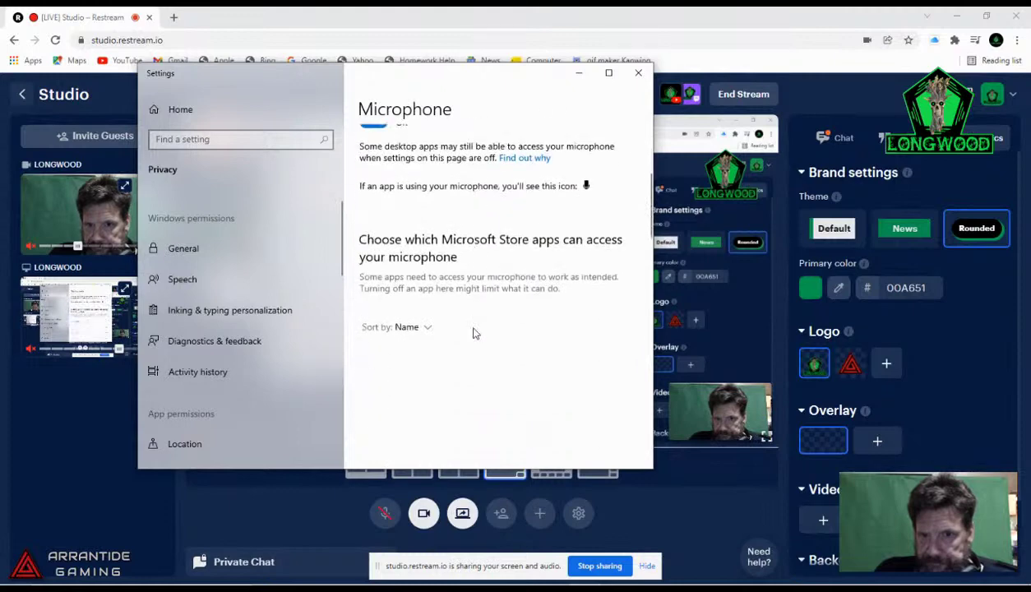
pyautogui.scroll(-2, 473, 333)
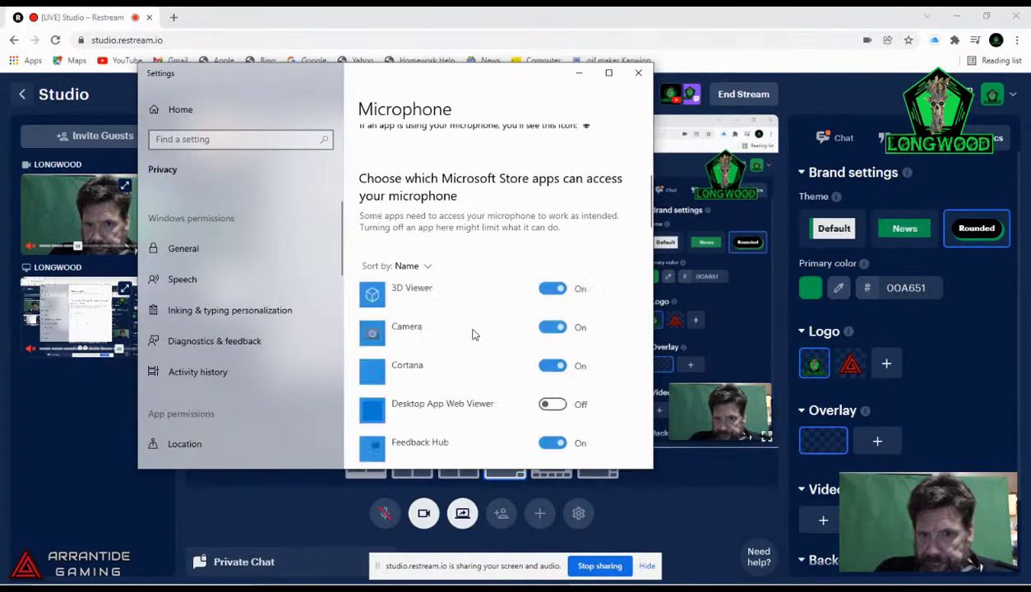
pyautogui.scroll(-2, 473, 333)
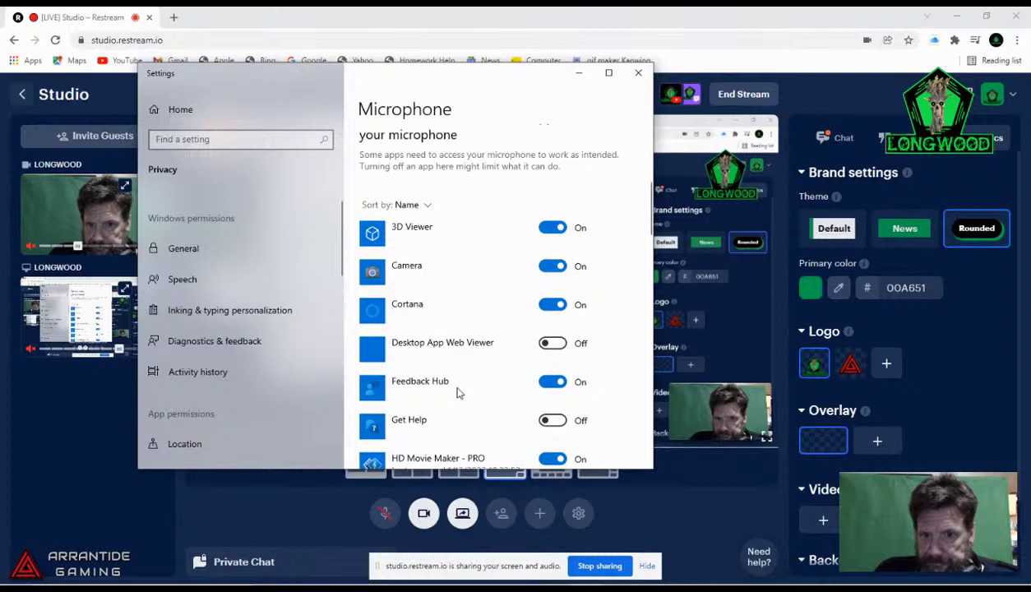
pyautogui.scroll(-8, 458, 393)
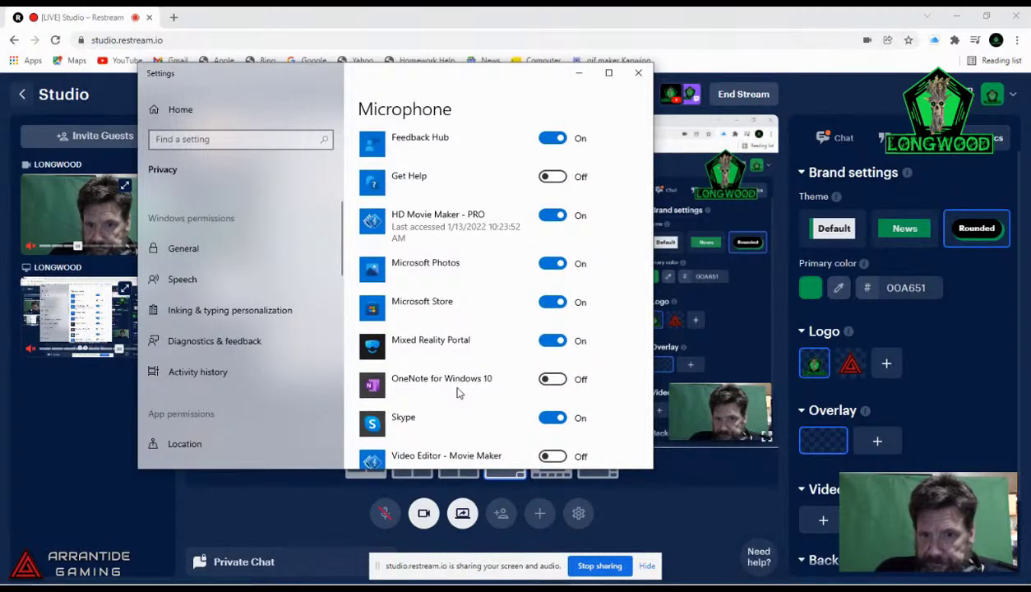
pyautogui.scroll(-8, 458, 393)
pyautogui.scroll(-8, 458, 394)
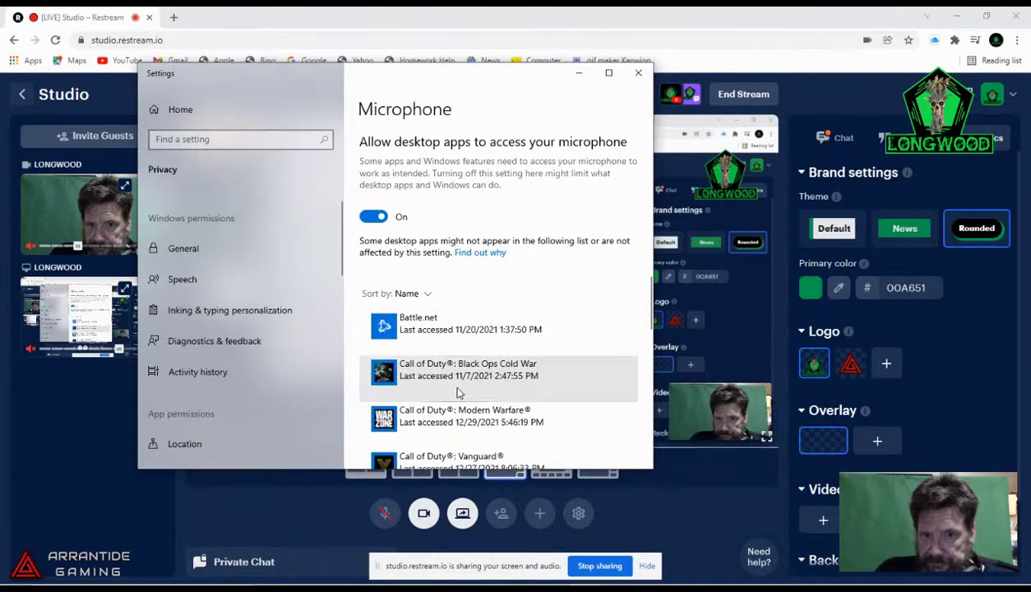
pyautogui.scroll(-16, 458, 394)
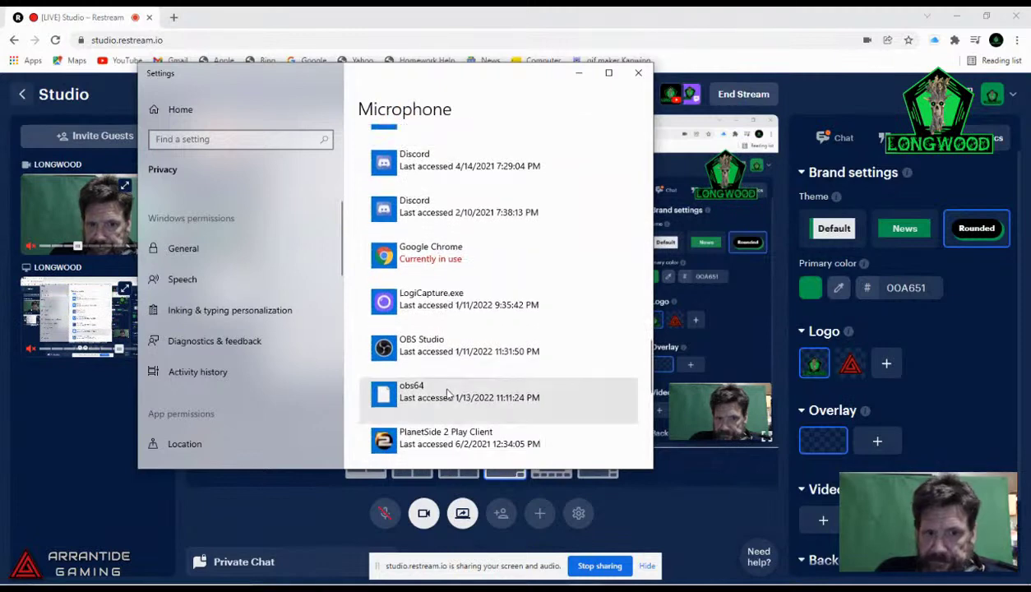
pyautogui.scroll(-6, 448, 395)
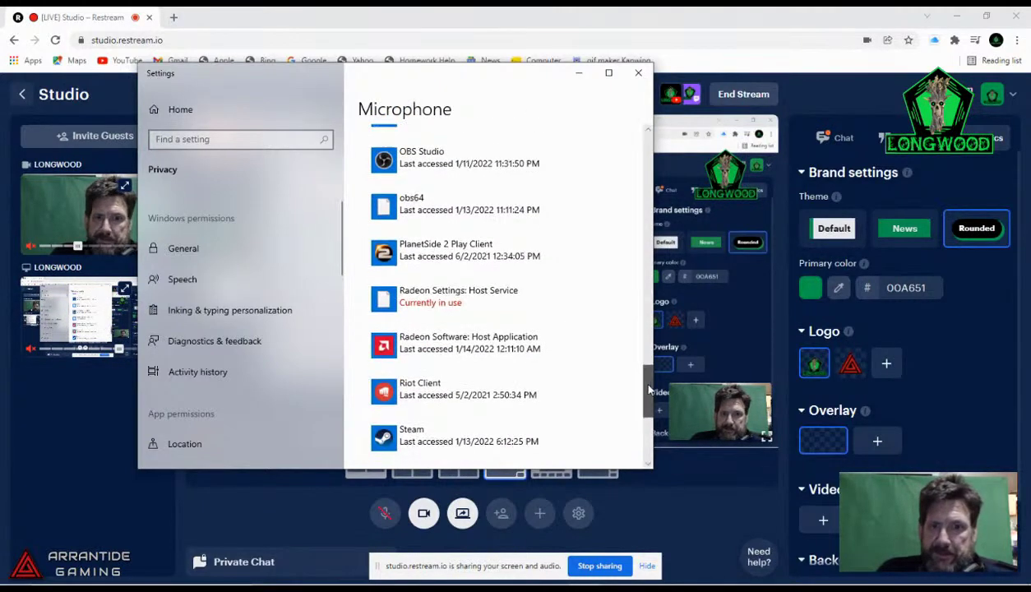
pyautogui.moveTo(649, 390); pyautogui.dragTo(603, 136)
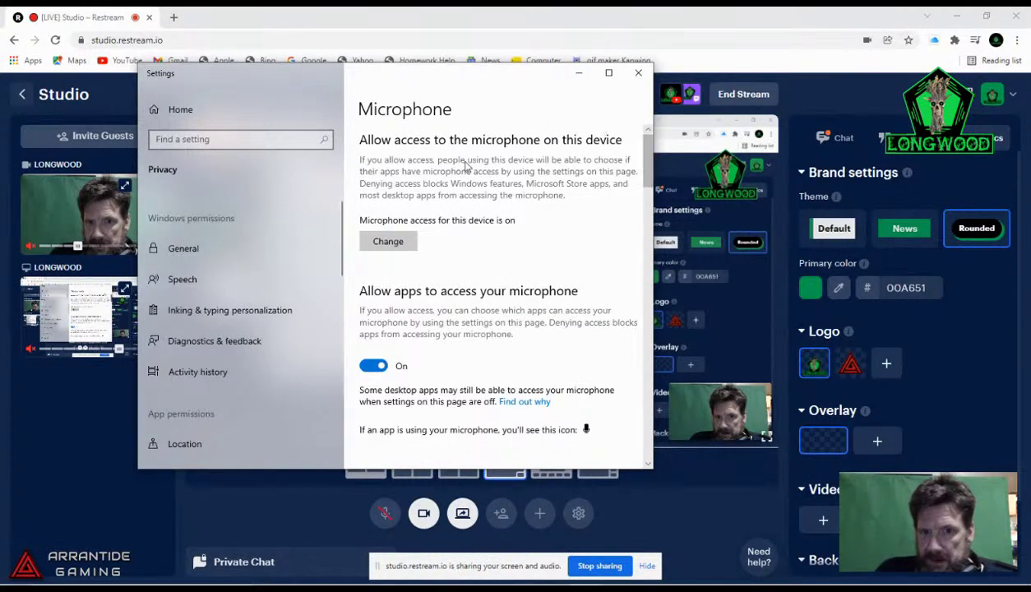
# Step: Check the device-level microphone access, and turn off microphone access for apps in the Windows privacy settings
pyautogui.click(388, 242)
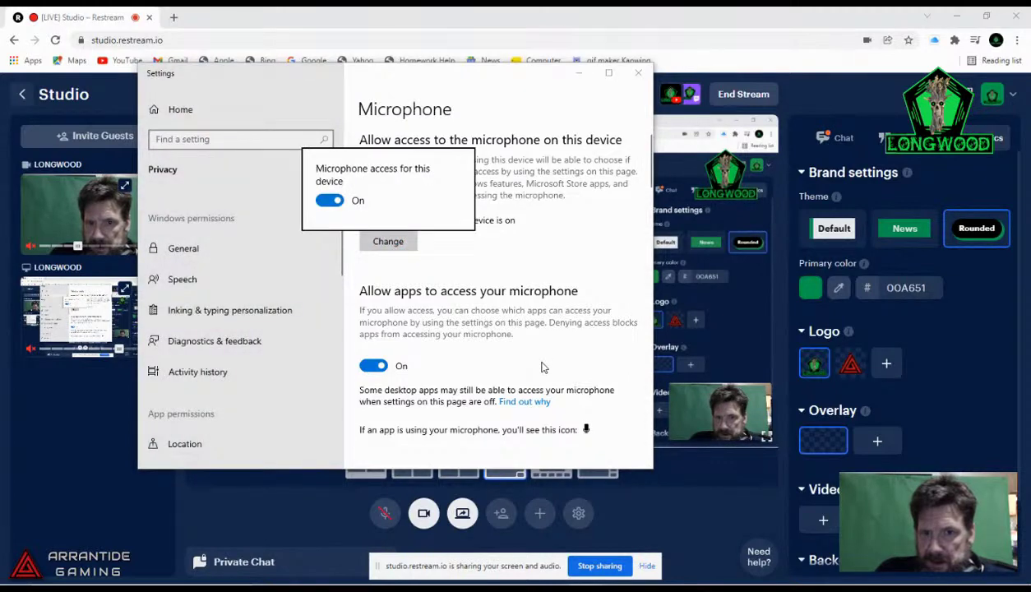
pyautogui.click(539, 238)
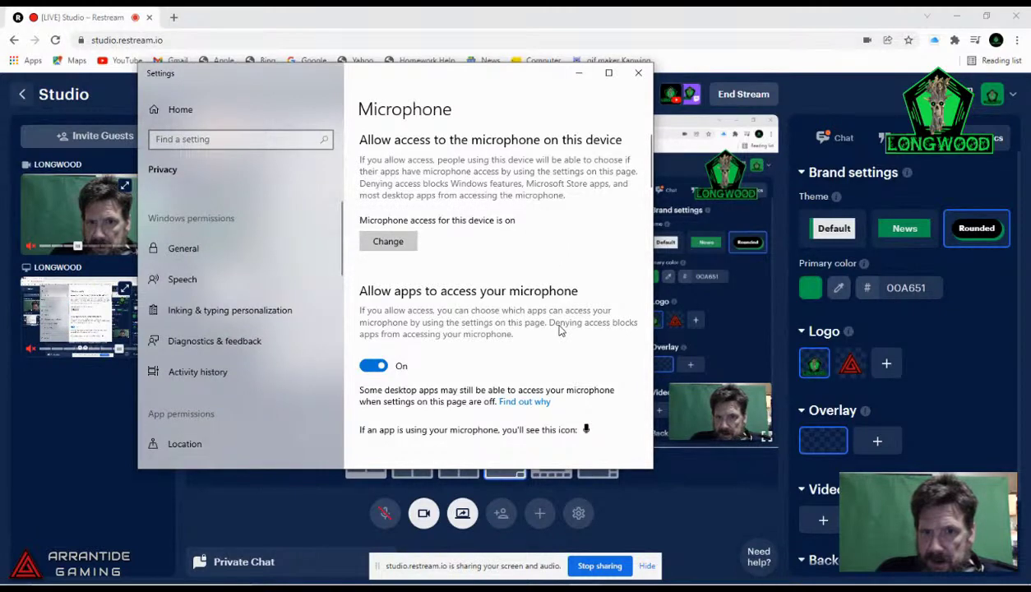
pyautogui.scroll(-3, 559, 329)
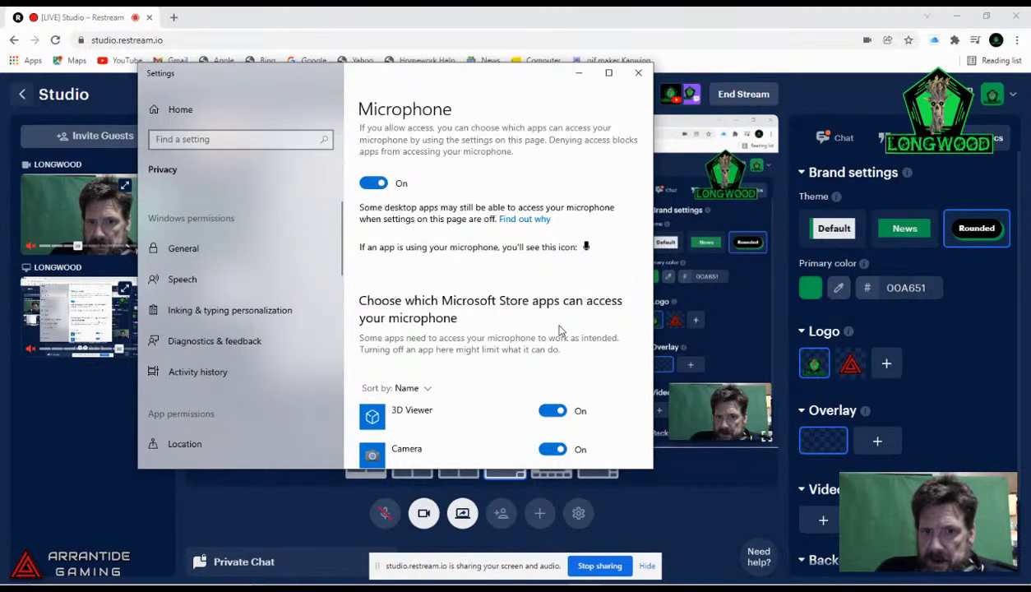
pyautogui.scroll(1, 559, 330)
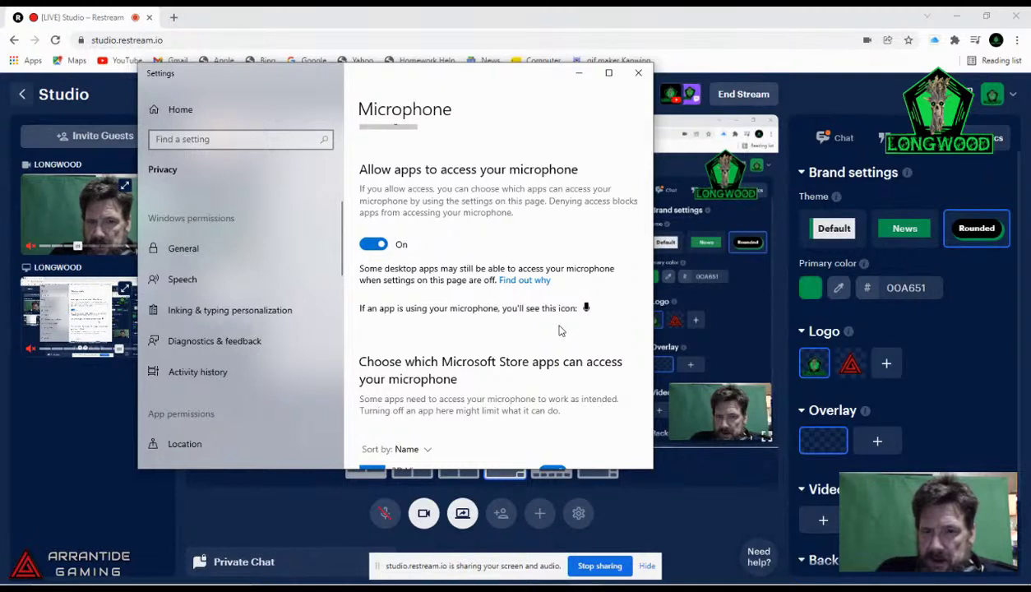
pyautogui.click(373, 245)
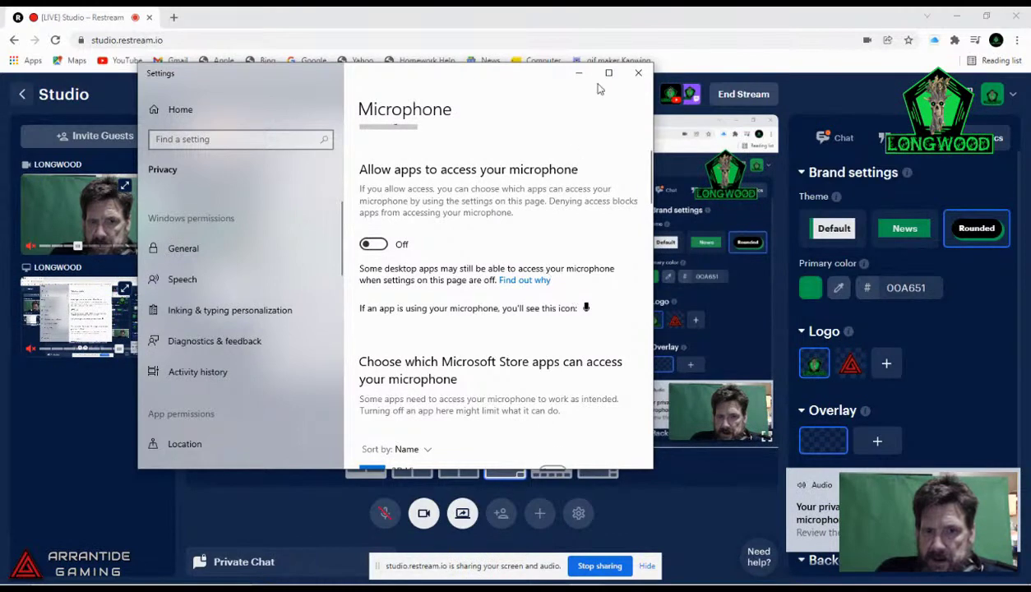
pyautogui.click(638, 72)
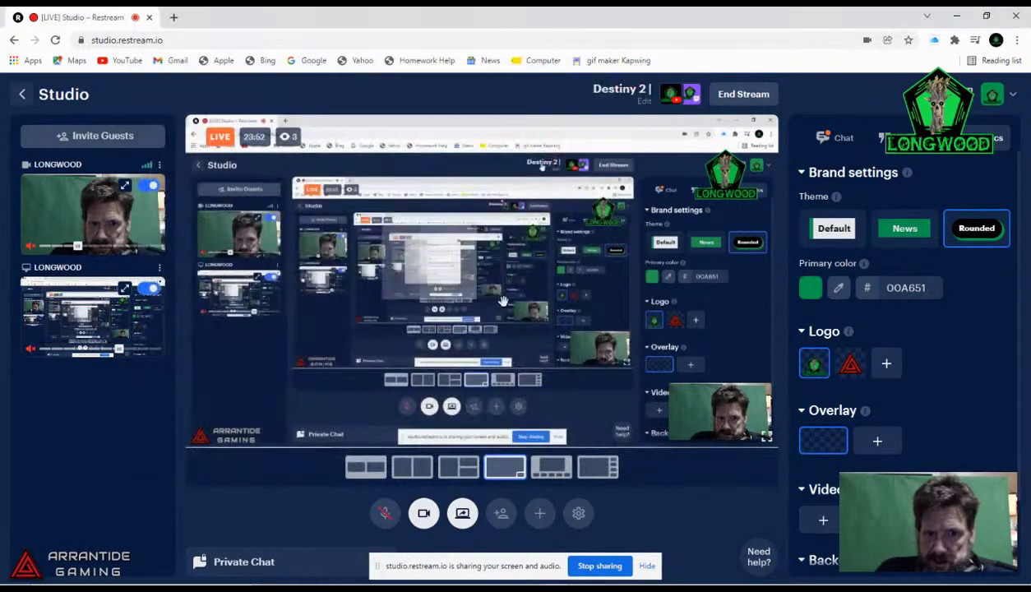
# Step: Unmute the studio microphone and show the stream's chat messages
pyautogui.click(386, 515)
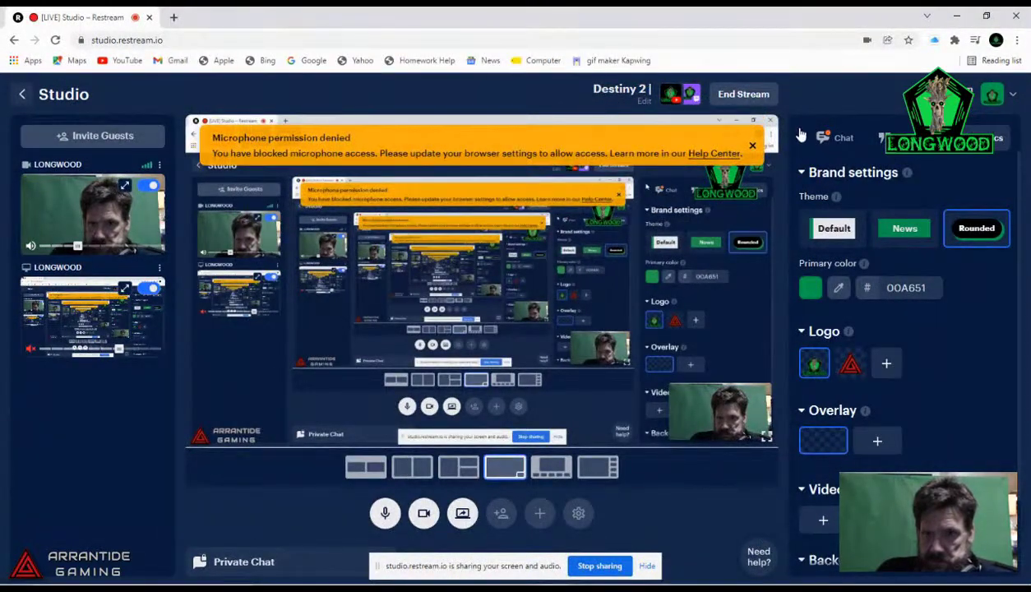
pyautogui.click(830, 140)
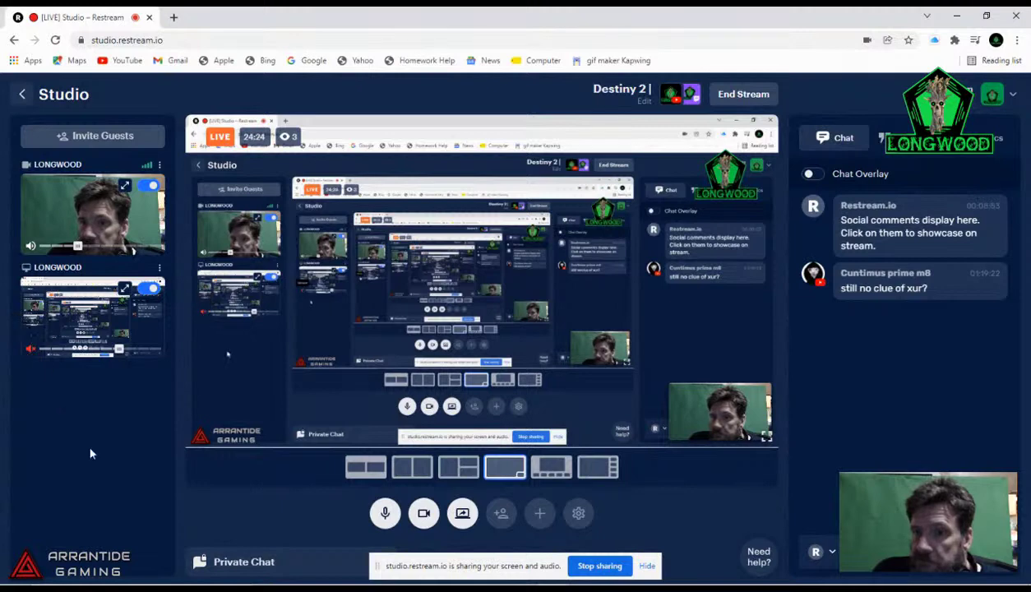
# Step: Check the audio input and output selections in the studio's audio settings
pyautogui.click(578, 515)
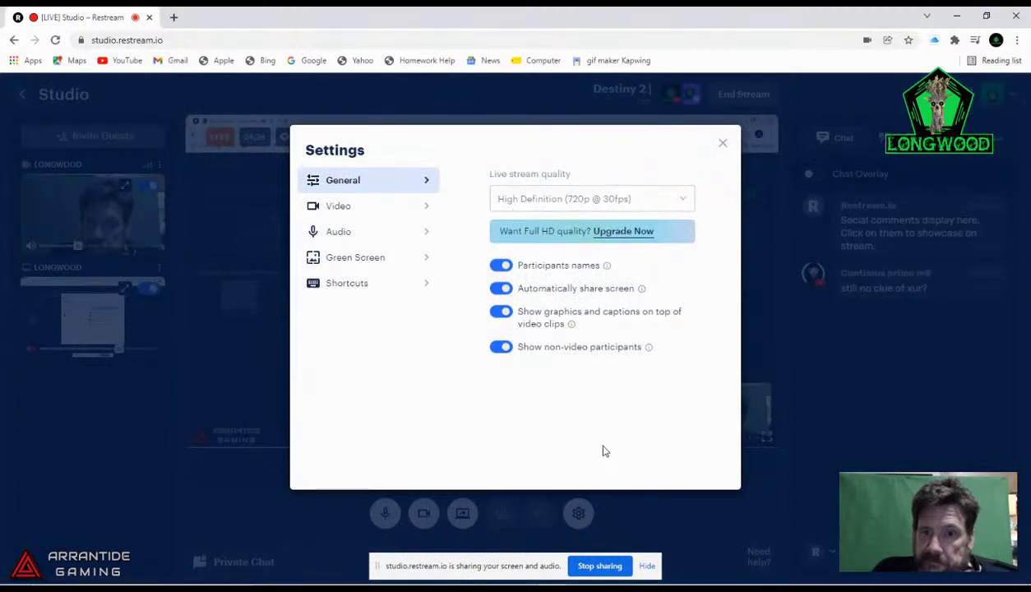
pyautogui.click(362, 237)
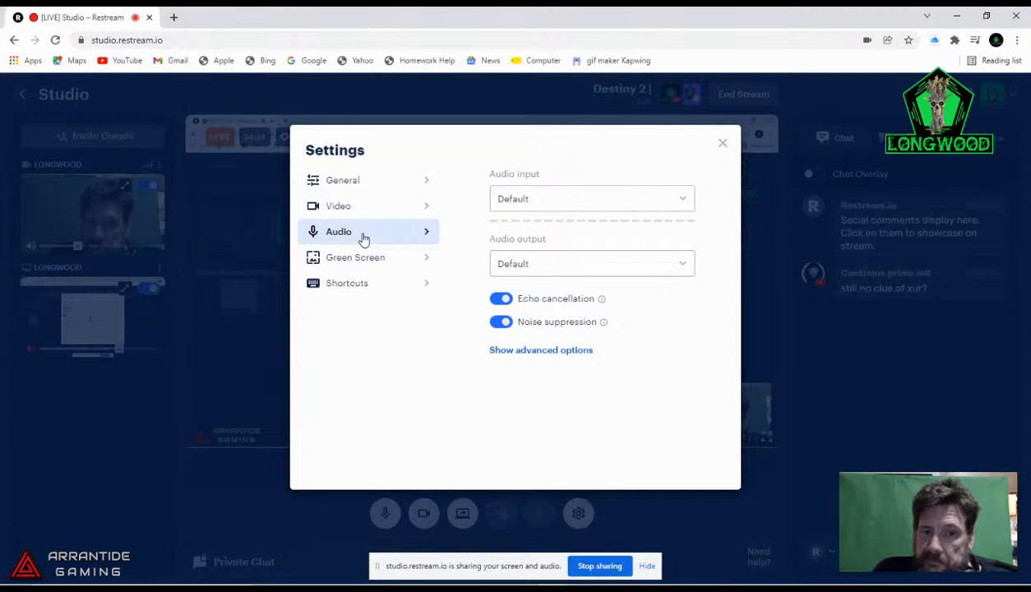
pyautogui.click(723, 144)
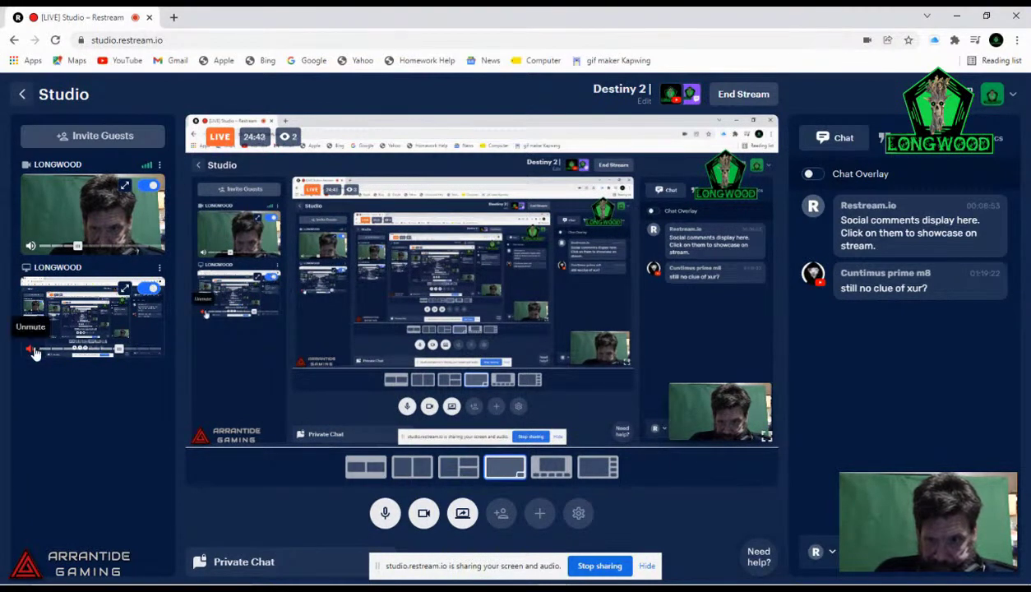
# Step: Try to remove the shared-screen source from the studio, and mute the camera source's audio
pyautogui.click(159, 269)
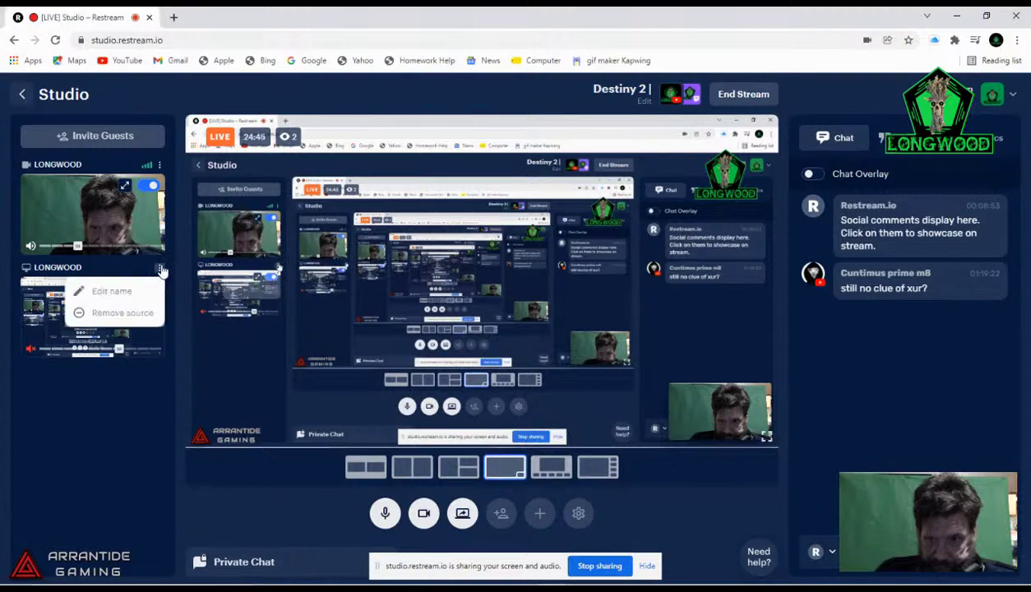
pyautogui.click(136, 312)
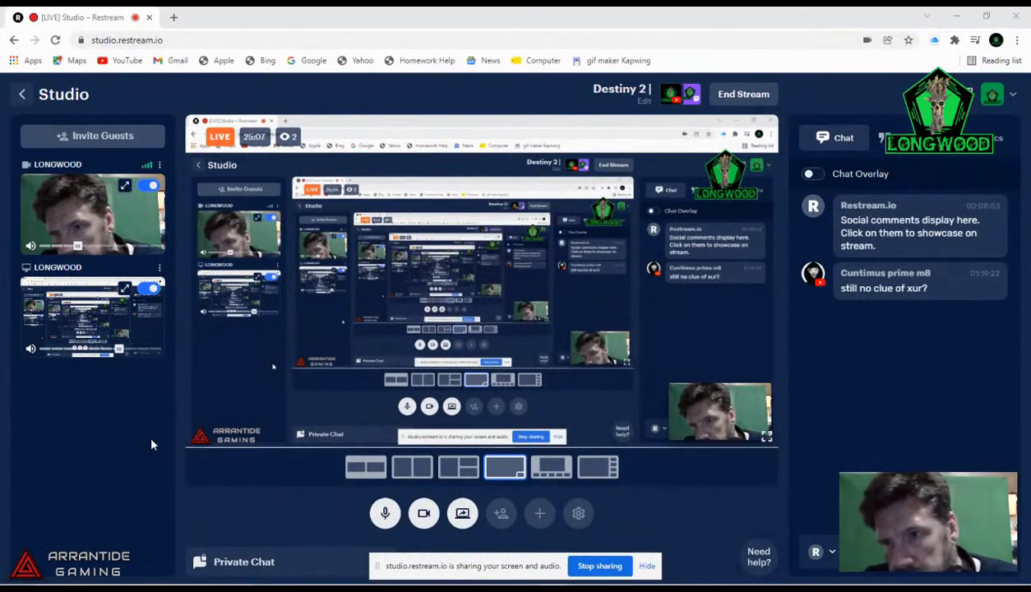
pyautogui.click(30, 245)
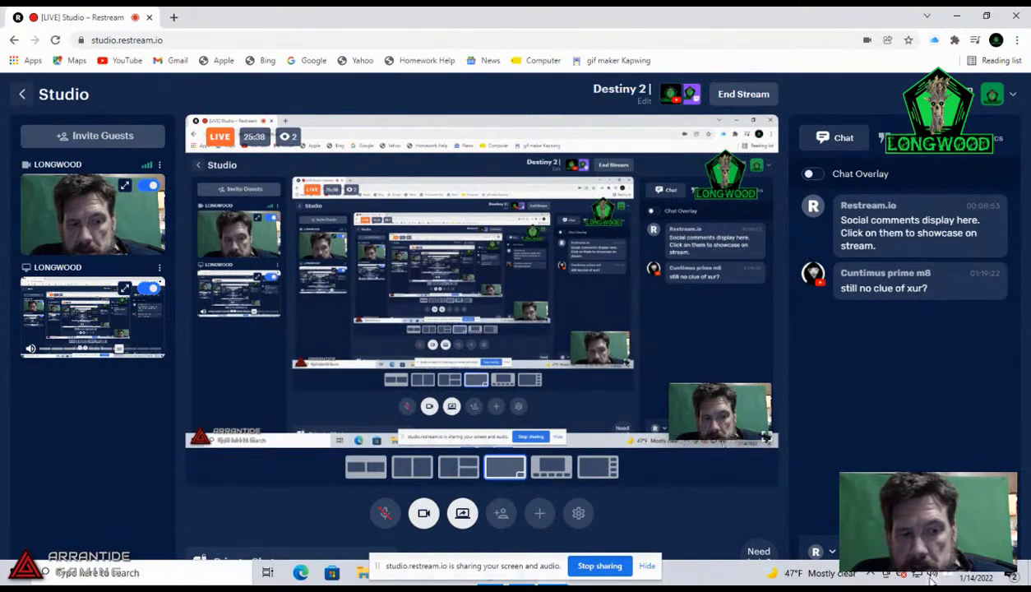
# Step: Review the Windows sound input settings, and turn on microphone access for apps in the microphone privacy settings
pyautogui.click(913, 578)
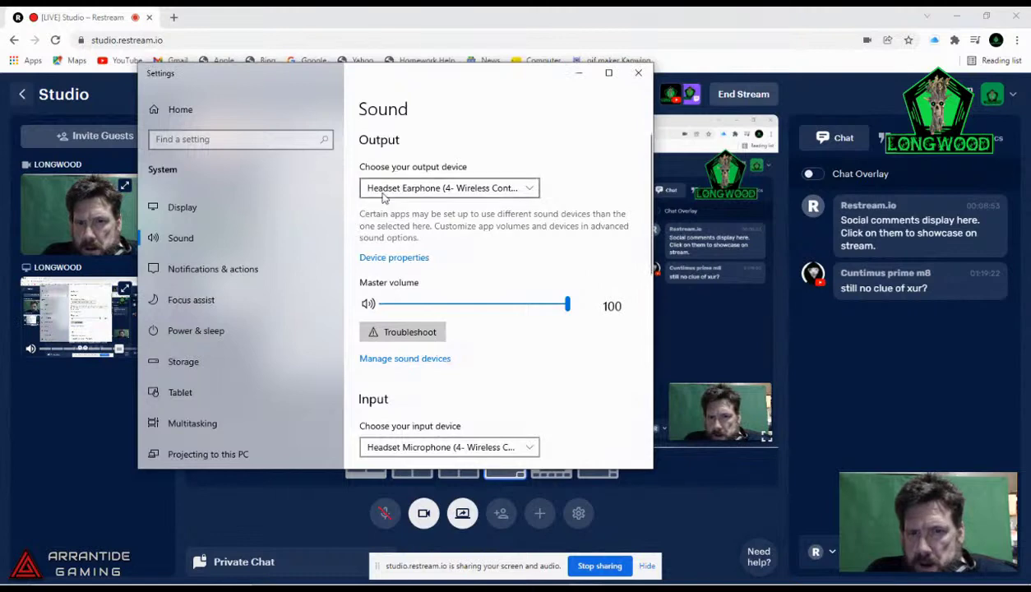
pyautogui.scroll(-3, 425, 323)
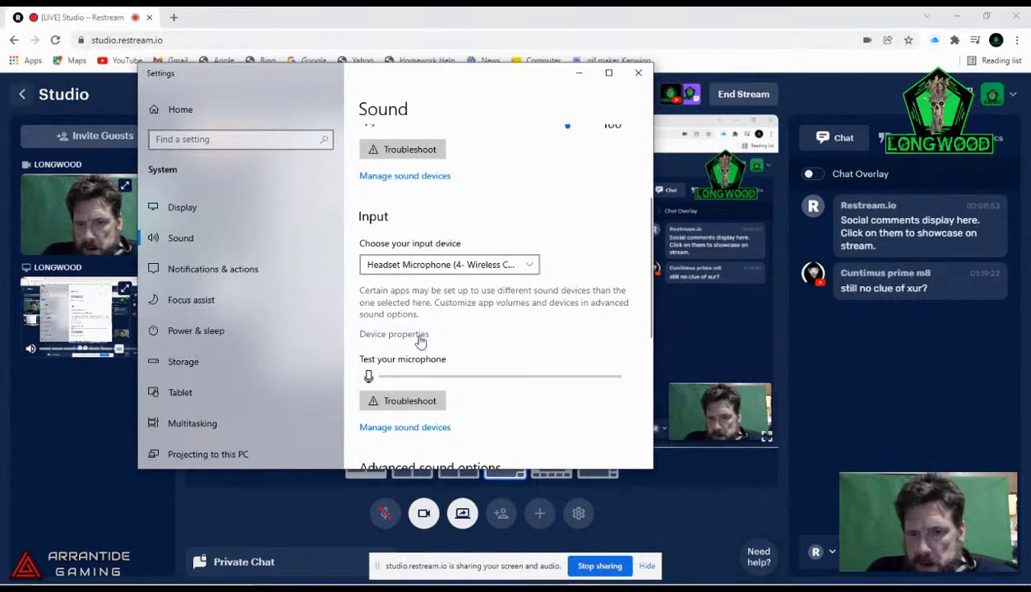
pyautogui.scroll(-4, 421, 355)
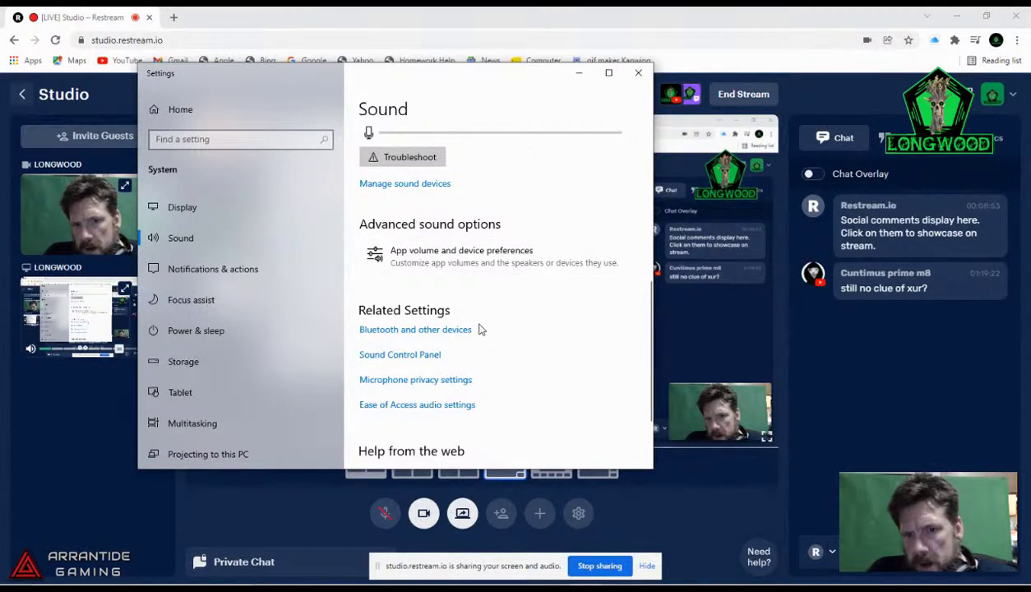
pyautogui.click(459, 381)
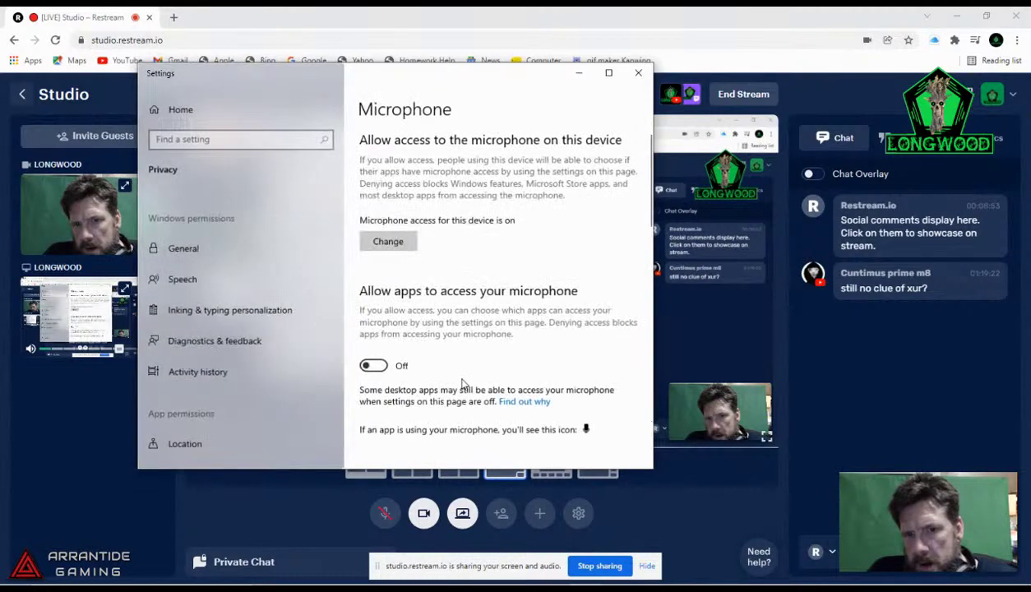
pyautogui.click(374, 365)
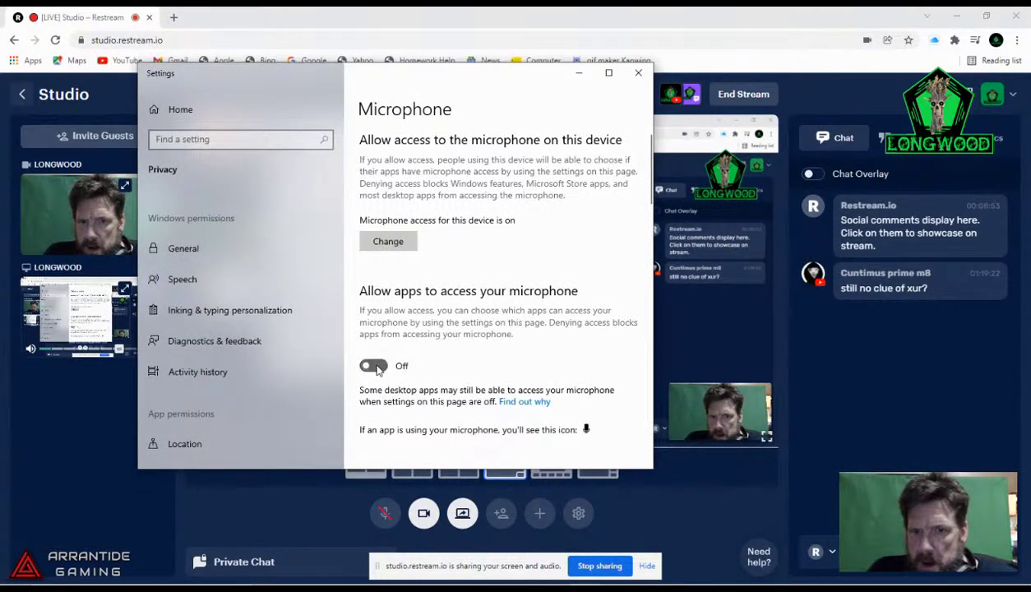
pyautogui.scroll(-3, 490, 354)
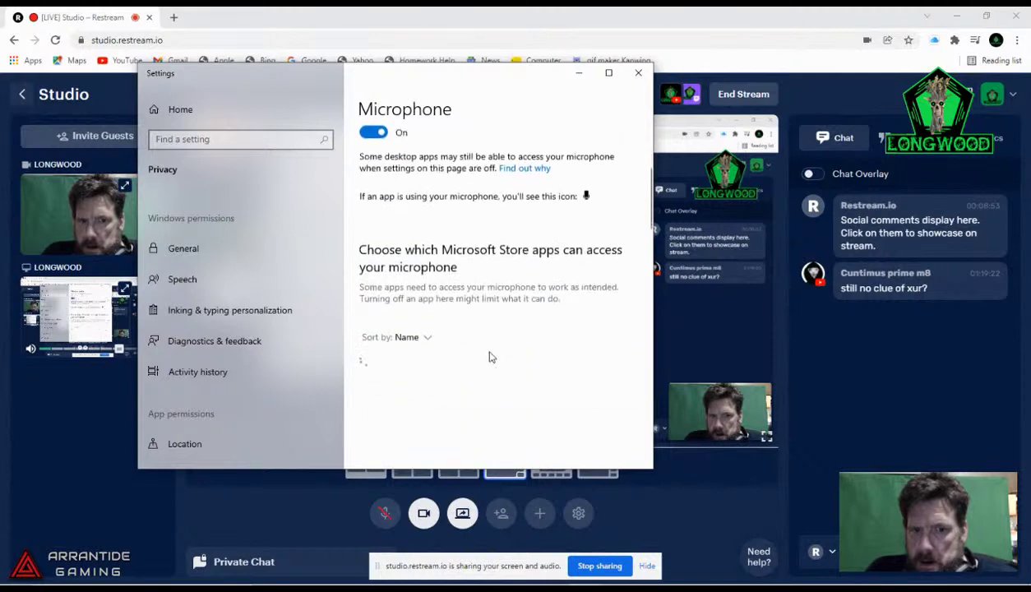